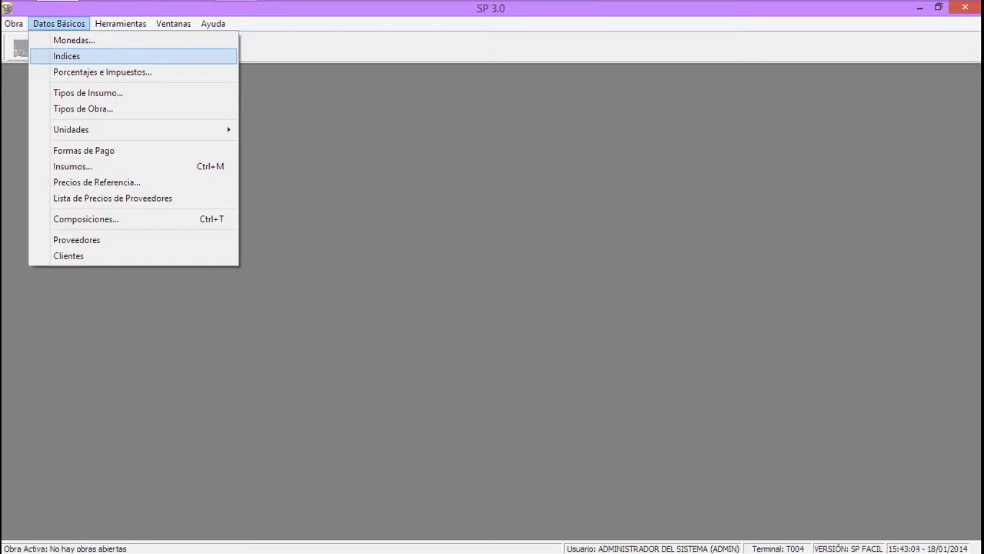
{"action": "key", "text": "Down"}
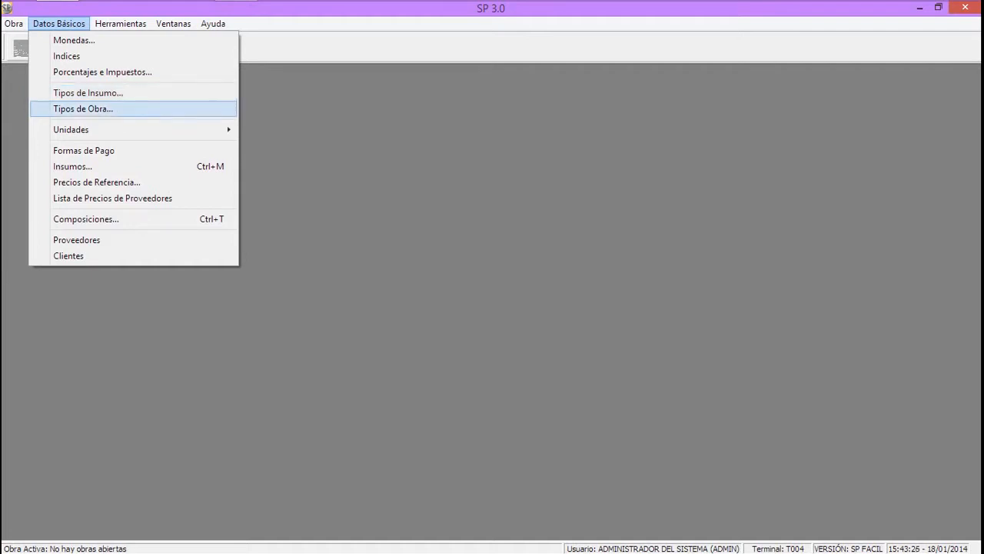
{"action": "mouse_move", "coordinate": [92, 130]}
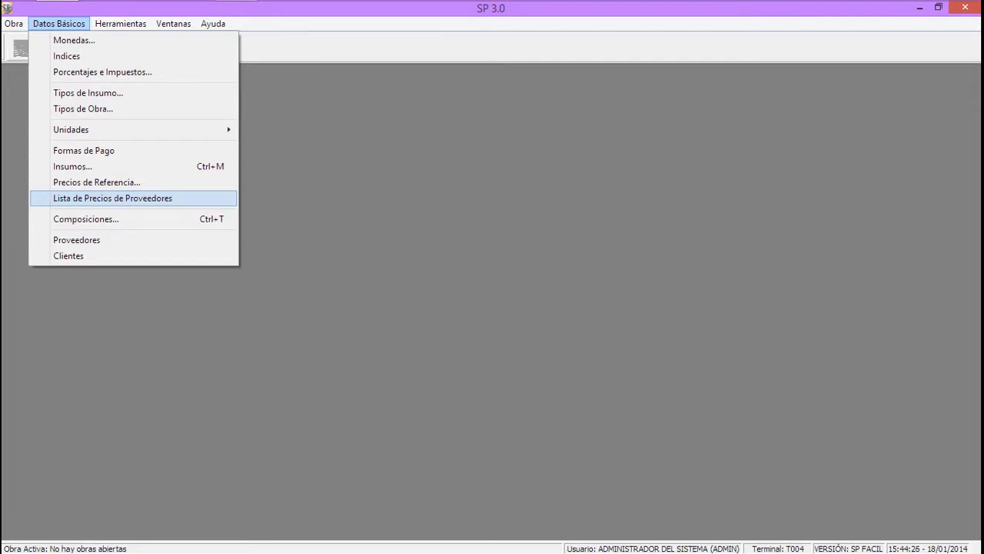
{"action": "key", "text": "Down"}
{"action": "key", "text": "Down"}
{"action": "key", "text": "Down"}
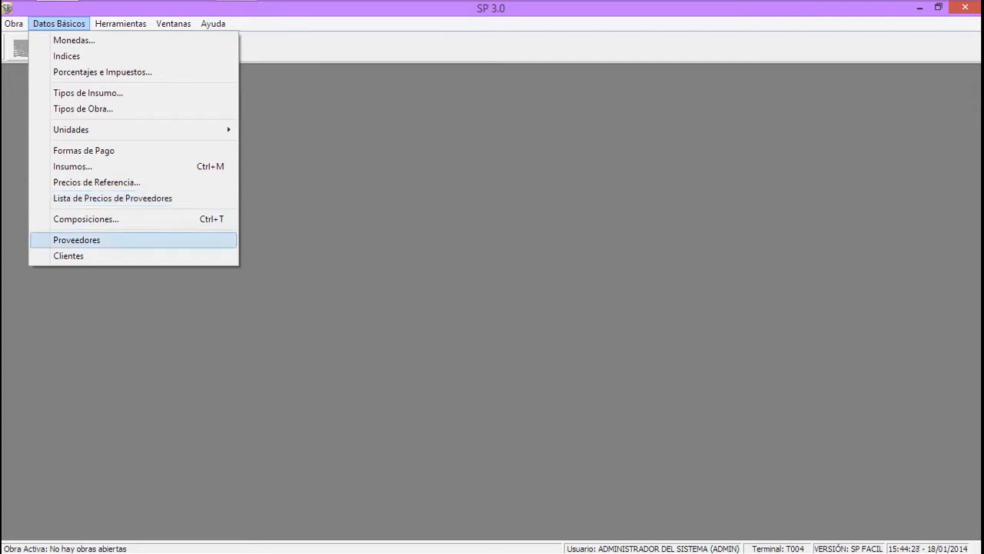
{"action": "key", "text": "Up"}
{"action": "key", "text": "Down"}
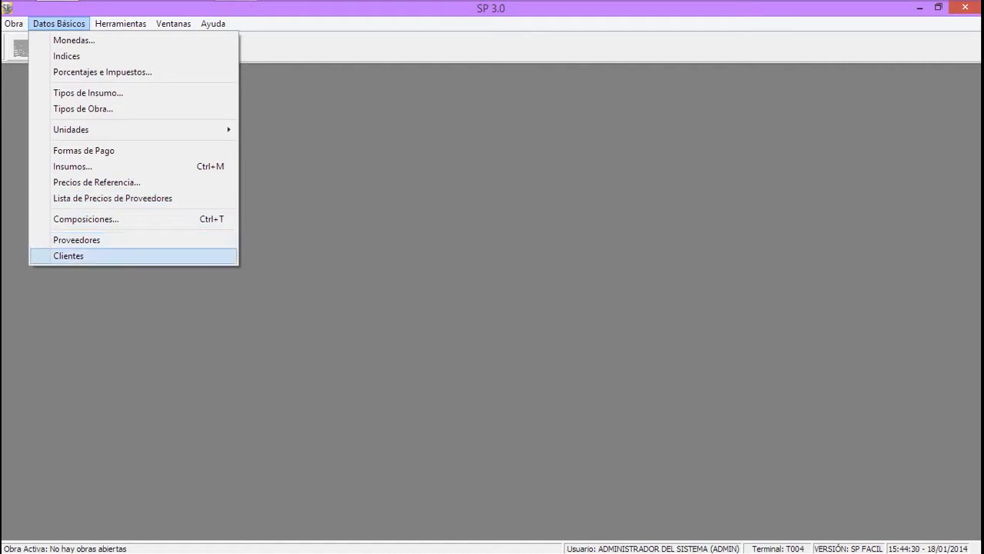
{"action": "key", "text": "Up"}
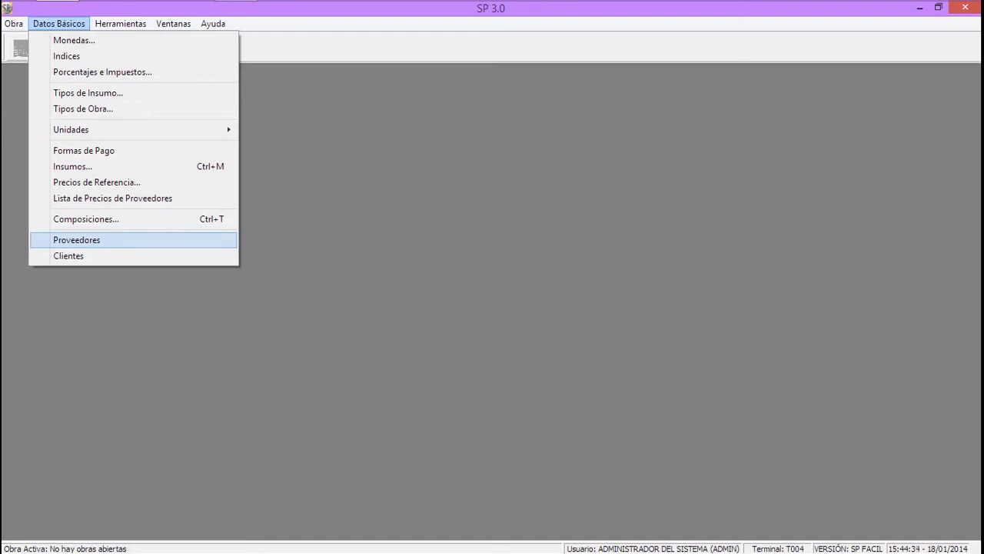
{"action": "key", "text": "Up"}
{"action": "key", "text": "Up"}
{"action": "key", "text": "Up"}
{"action": "key", "text": "Up"}
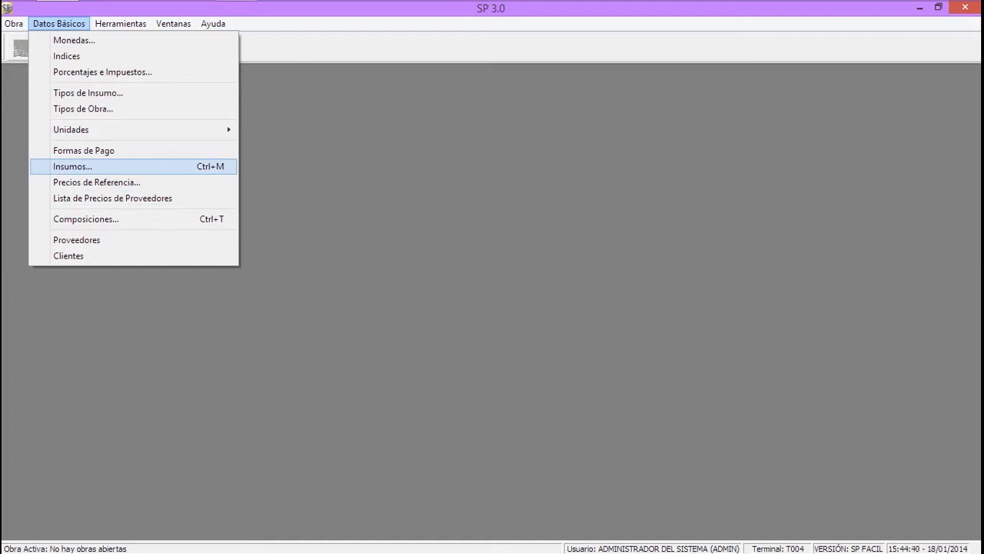
{"action": "key", "text": "Down"}
{"action": "key", "text": "Down"}
{"action": "key", "text": "Down"}
{"action": "key", "text": "Up"}
{"action": "key", "text": "Up"}
{"action": "key", "text": "Up"}
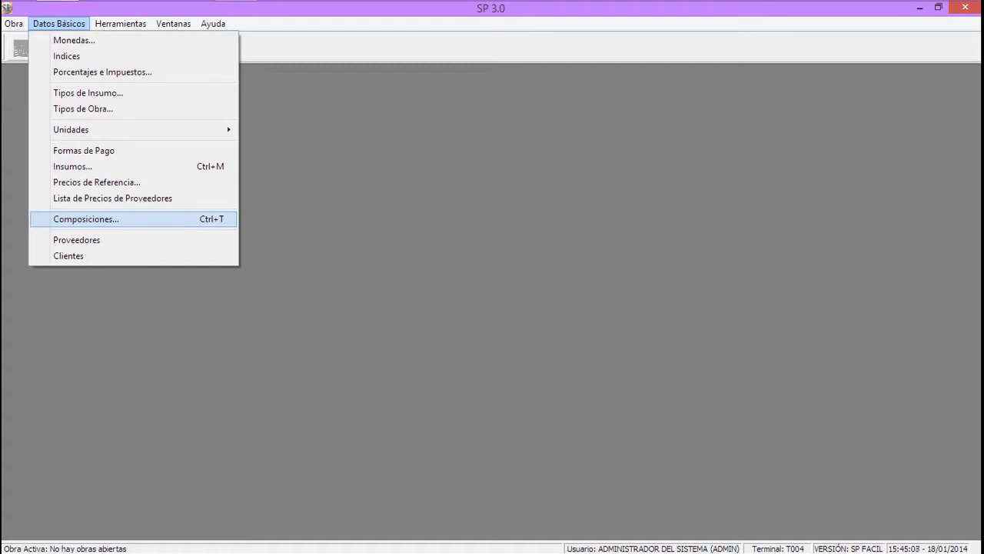
Open the Composiciones catalogue and examine the folder tree that organises the compositions
{"action": "left_click", "coordinate": [86, 220]}
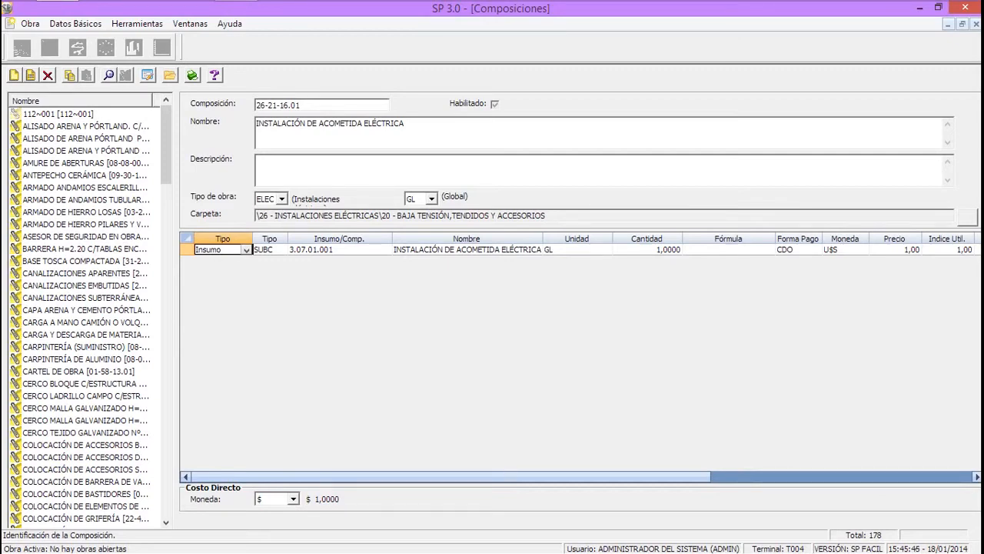
{"action": "left_click", "coordinate": [170, 74]}
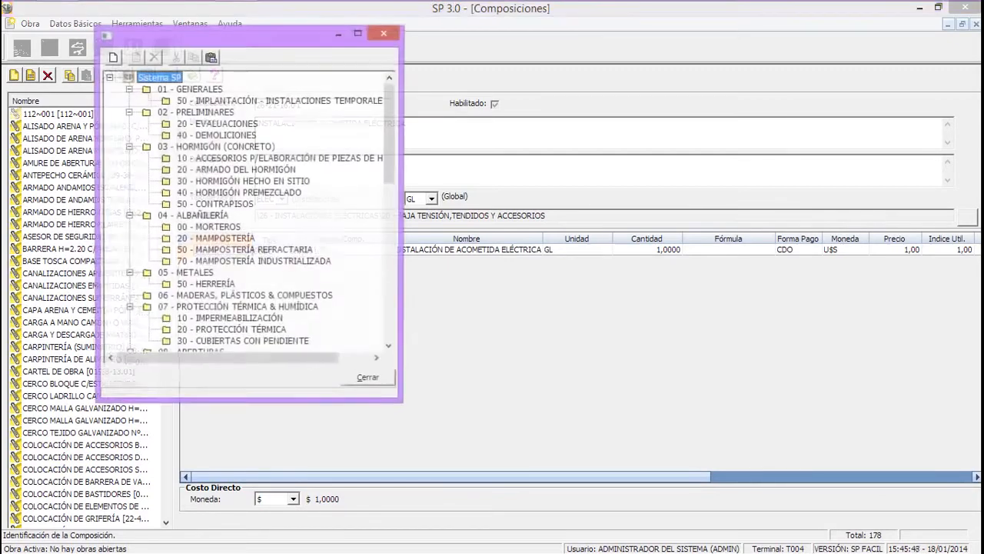
{"action": "left_click_drag", "start_coordinate": [231, 34], "coordinate": [492, 88]}
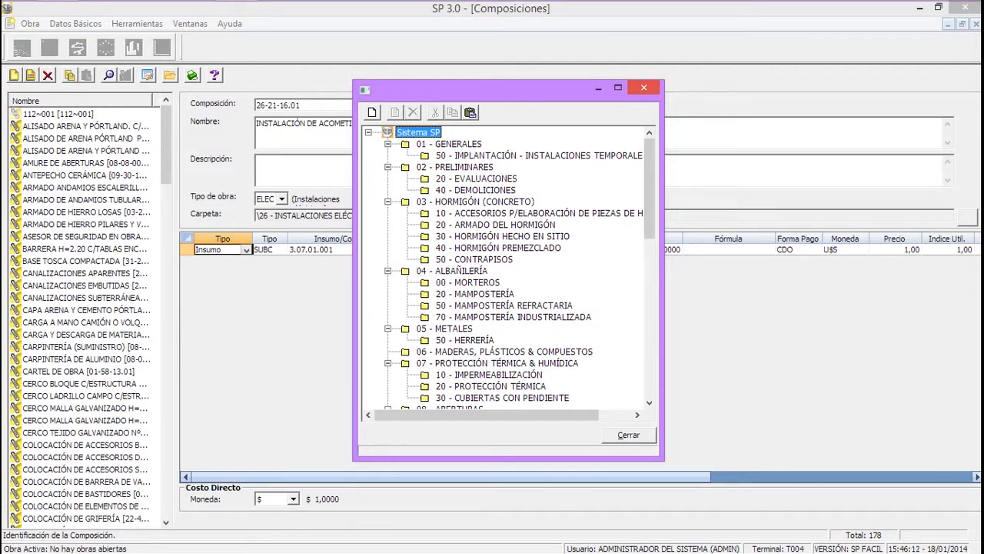
{"action": "left_click", "coordinate": [643, 87]}
Examine the quantities of composition ALISADO DE ARENA PÓRTLAND PARA MOQUETTE and the full basic compositions update list, closing the catalogue when done
{"action": "left_click", "coordinate": [86, 138]}
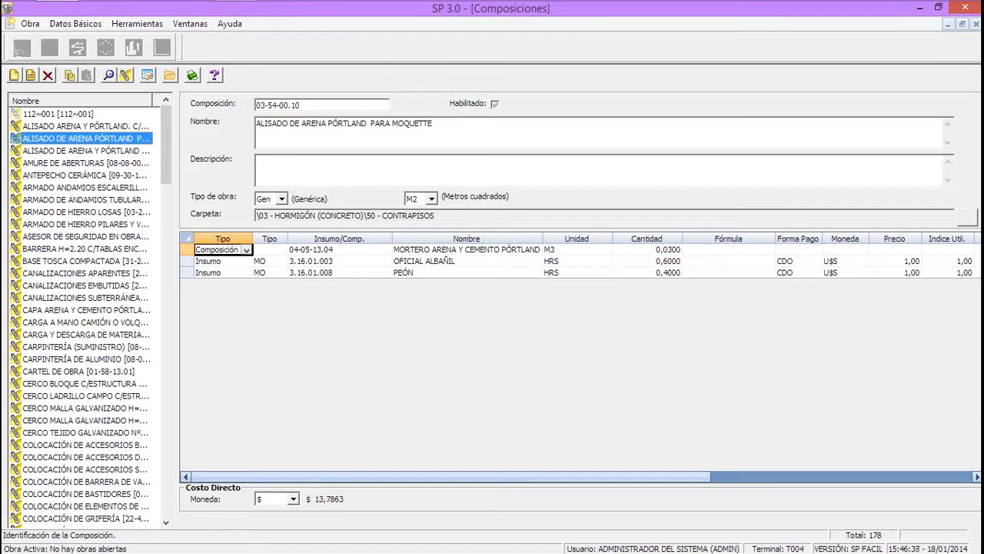
{"action": "left_click", "coordinate": [646, 238]}
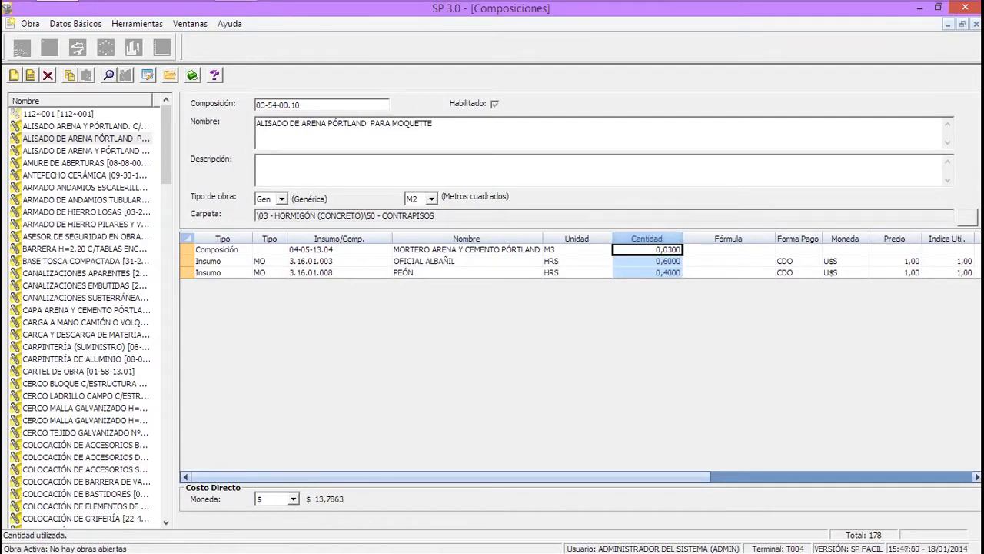
{"action": "left_click", "coordinate": [147, 76]}
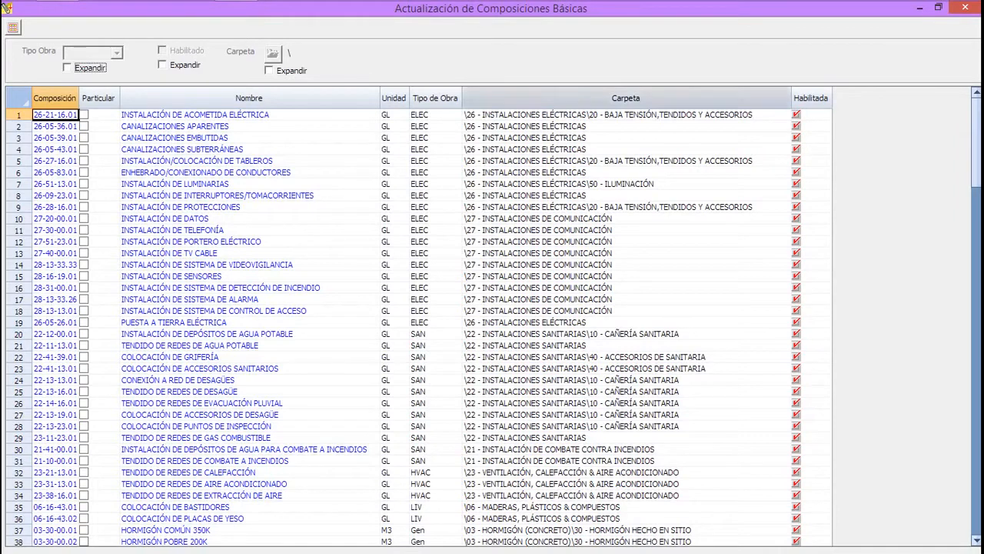
{"action": "left_click", "coordinate": [435, 98]}
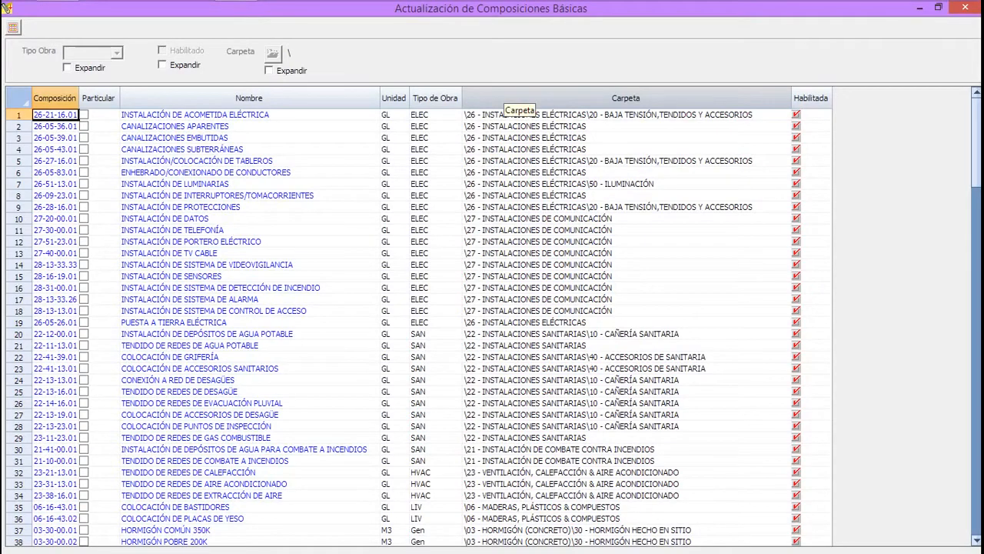
{"action": "left_click", "coordinate": [965, 7]}
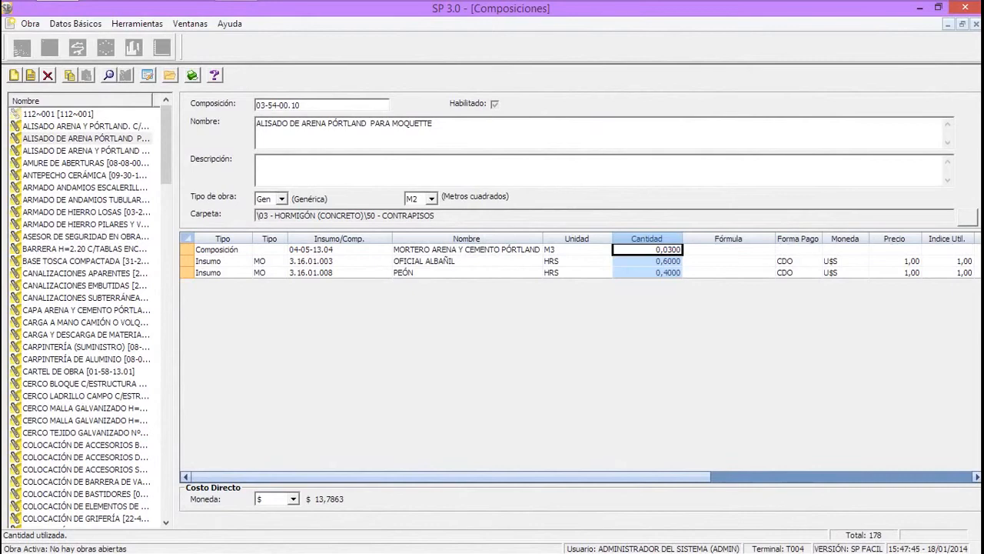
{"action": "left_click", "coordinate": [975, 24]}
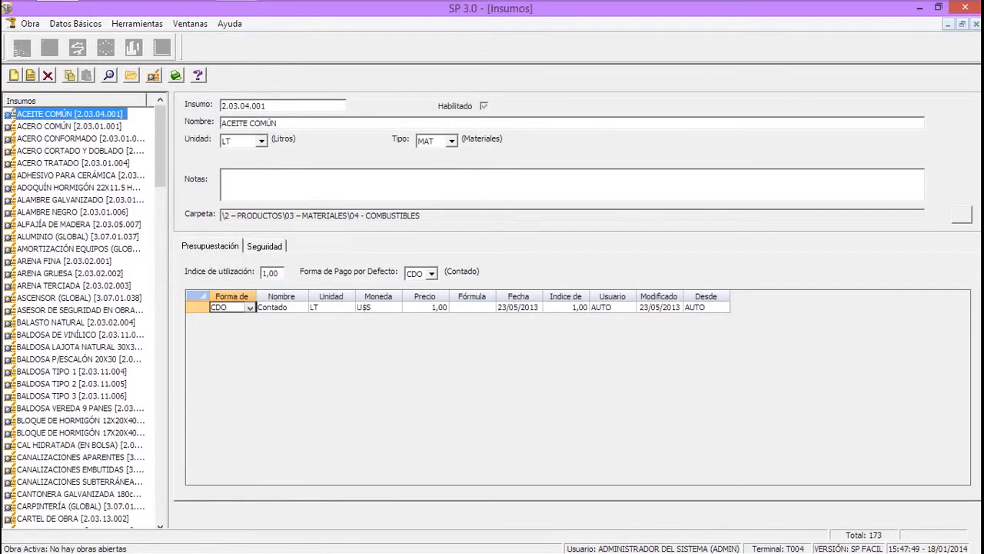
View the details of the insumo ACERO CONFORMADO and examine the folder tree that classifies the insumos
{"action": "left_click", "coordinate": [61, 139]}
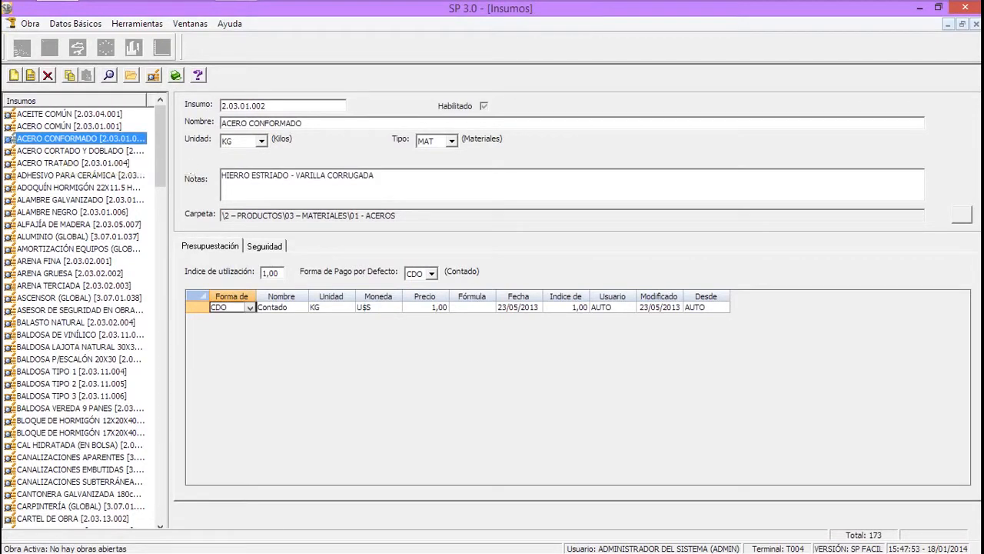
{"action": "key", "text": "Tab"}
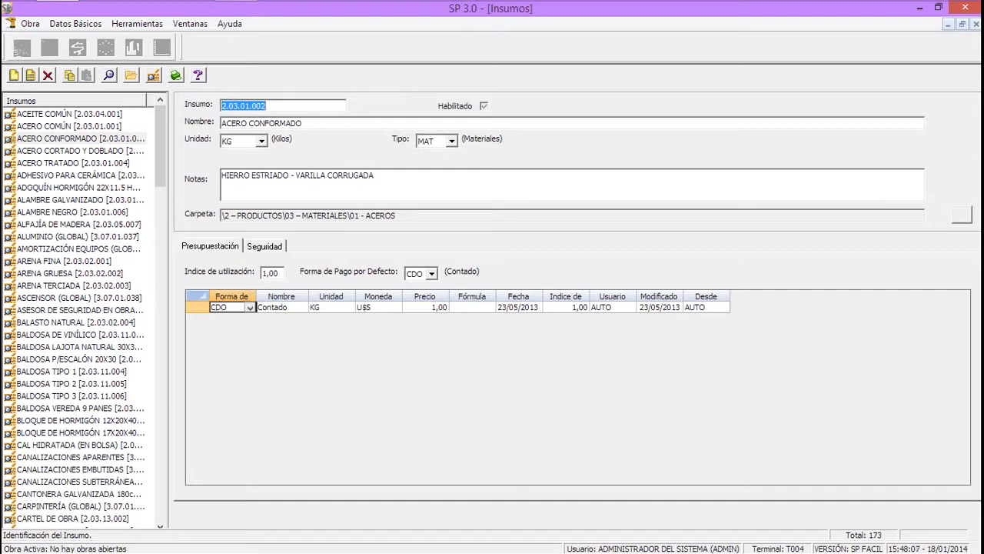
{"action": "left_click", "coordinate": [130, 74]}
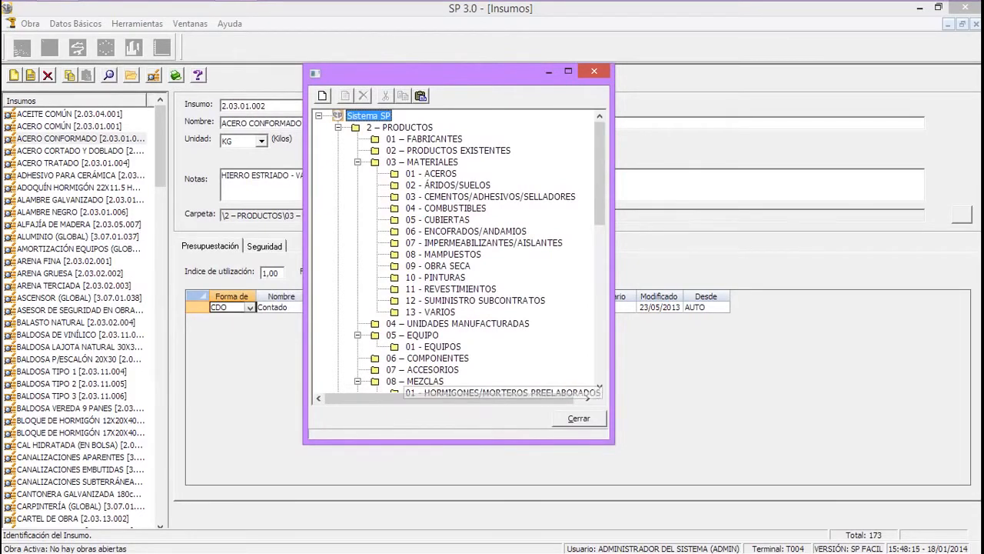
{"action": "key", "text": "Escape"}
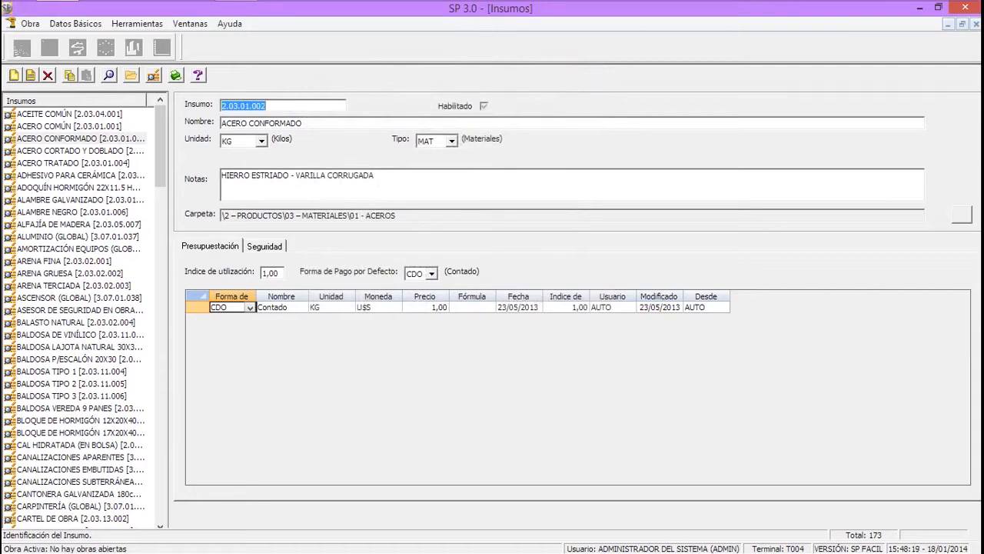
Examine the basic insumos update list and its available export formats, and close the list and the Insumos catalogue
{"action": "left_click", "coordinate": [153, 75]}
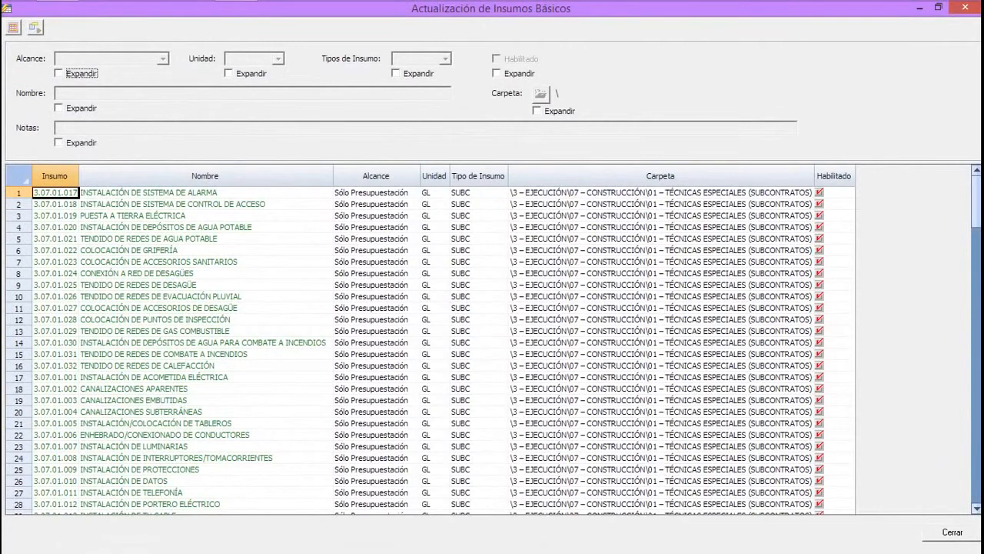
{"action": "right_click", "coordinate": [278, 240]}
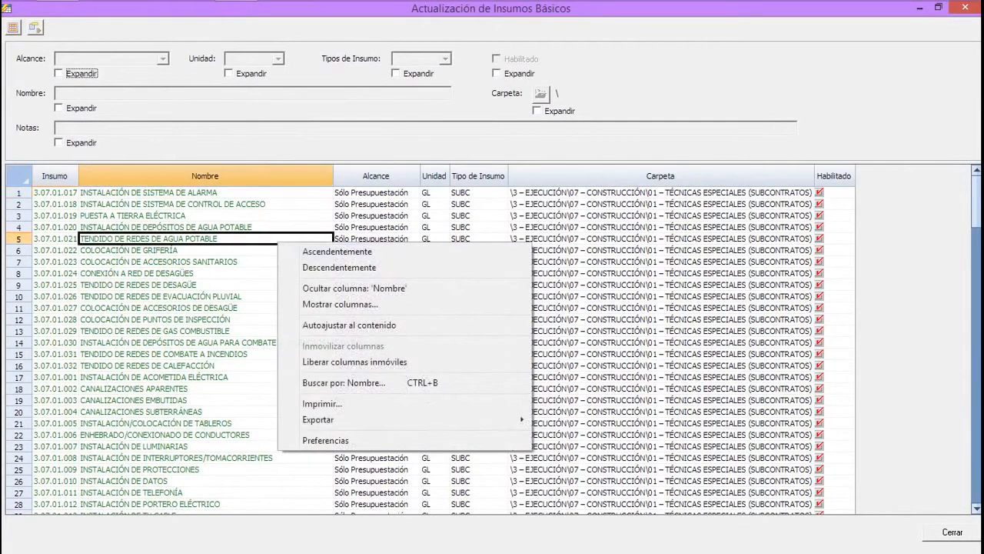
{"action": "mouse_move", "coordinate": [319, 419]}
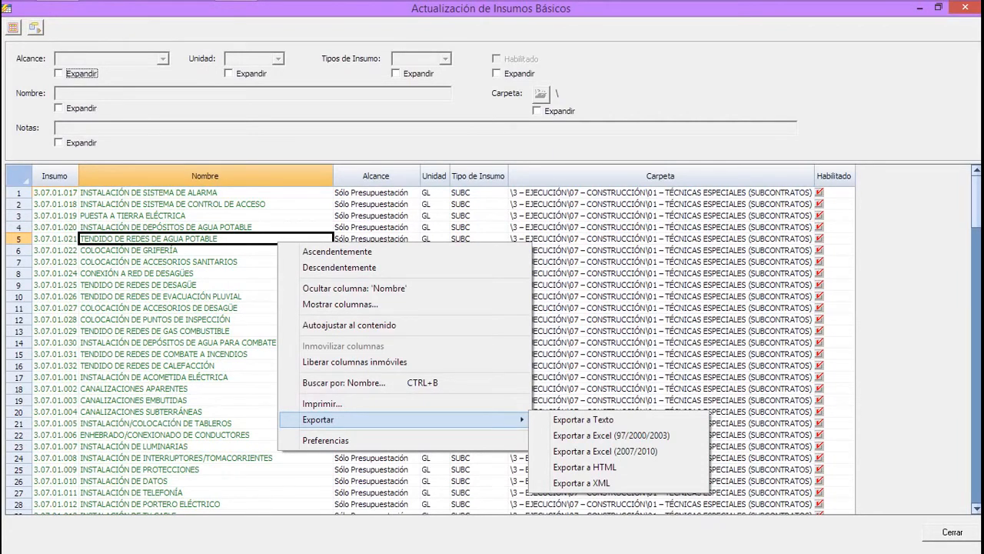
{"action": "key", "text": "Escape"}
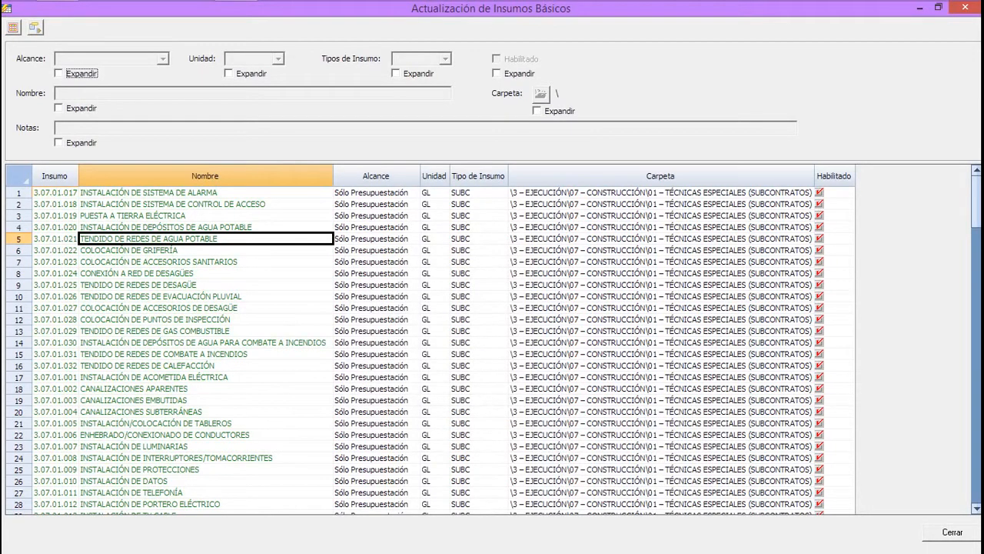
{"action": "key", "text": "Escape"}
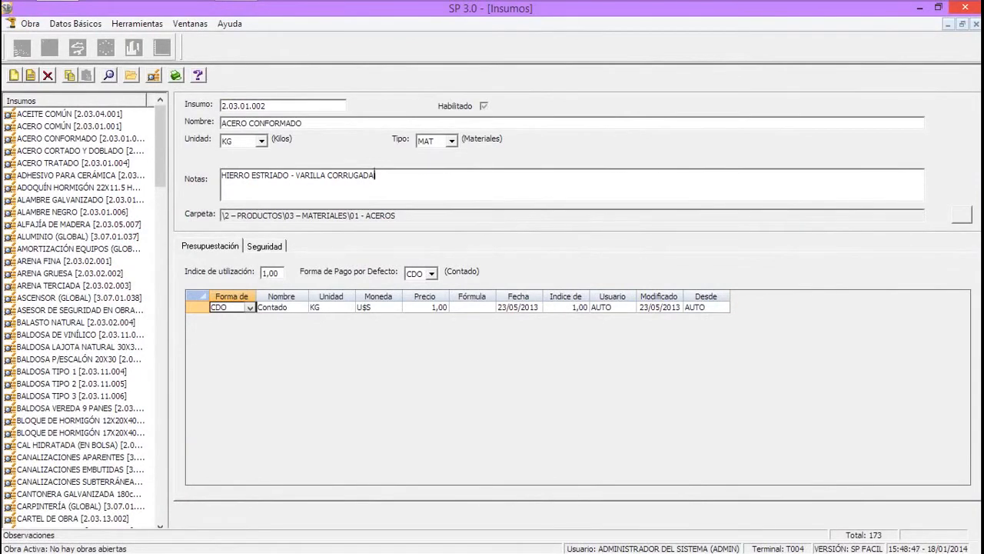
{"action": "key", "text": "ctrl+F4"}
{"action": "key", "text": "ctrl+F4"}
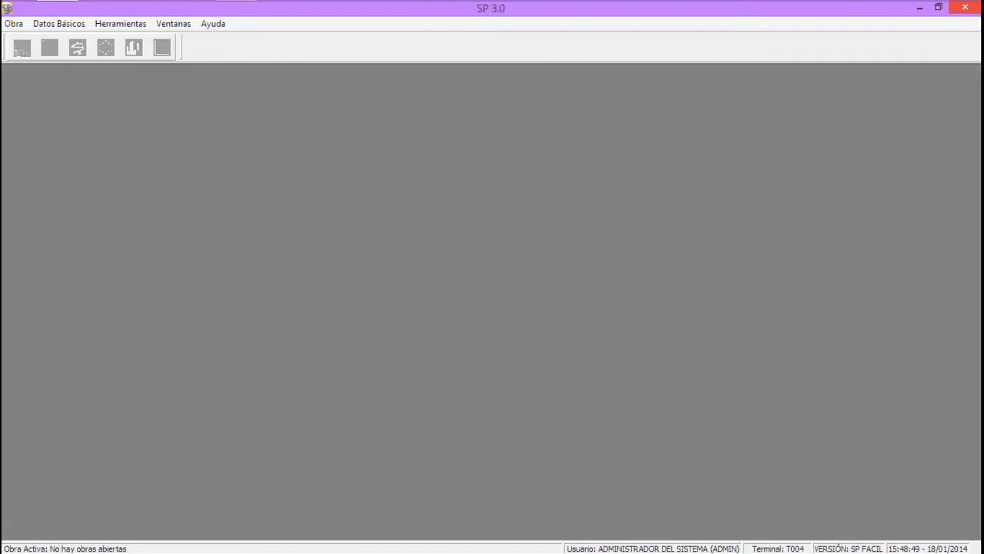
Open the Monedas table, examine the defined currencies and their exchange rates, and close it
{"action": "left_click", "coordinate": [59, 24]}
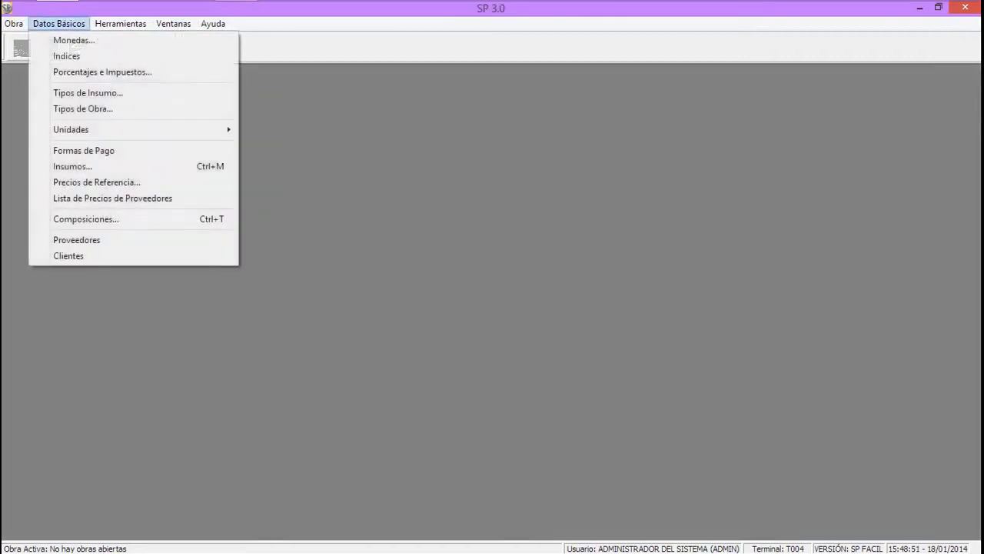
{"action": "left_click", "coordinate": [73, 40]}
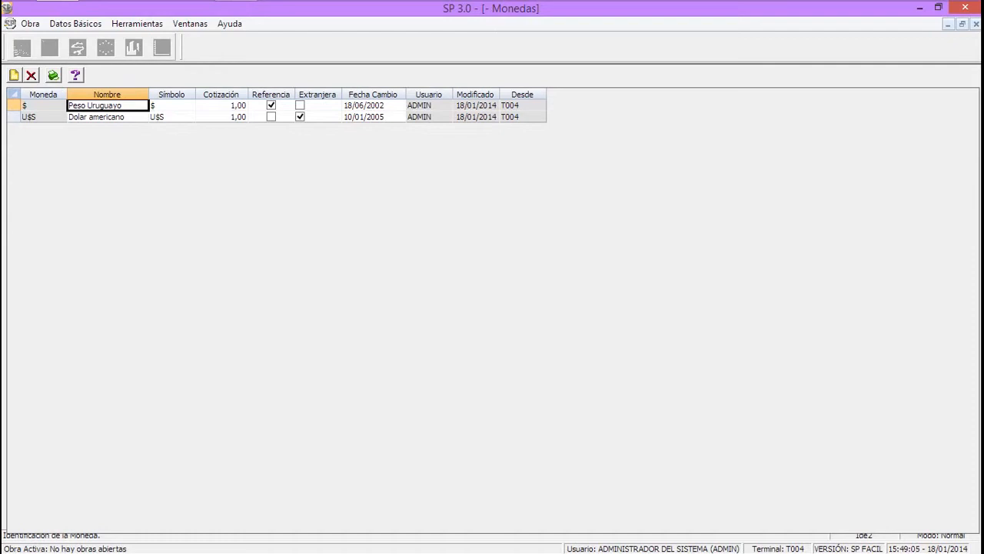
{"action": "key", "text": "Escape"}
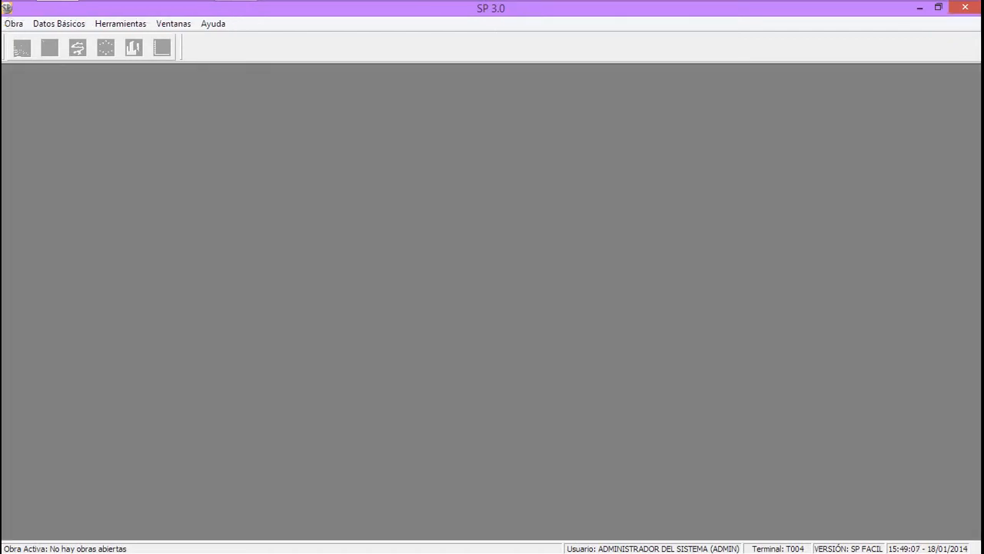
Examine the unit definitions, including Bolsa, Tachos and Pies madereros, and close the Unidades table
{"action": "left_click", "coordinate": [59, 24]}
{"action": "mouse_move", "coordinate": [85, 130]}
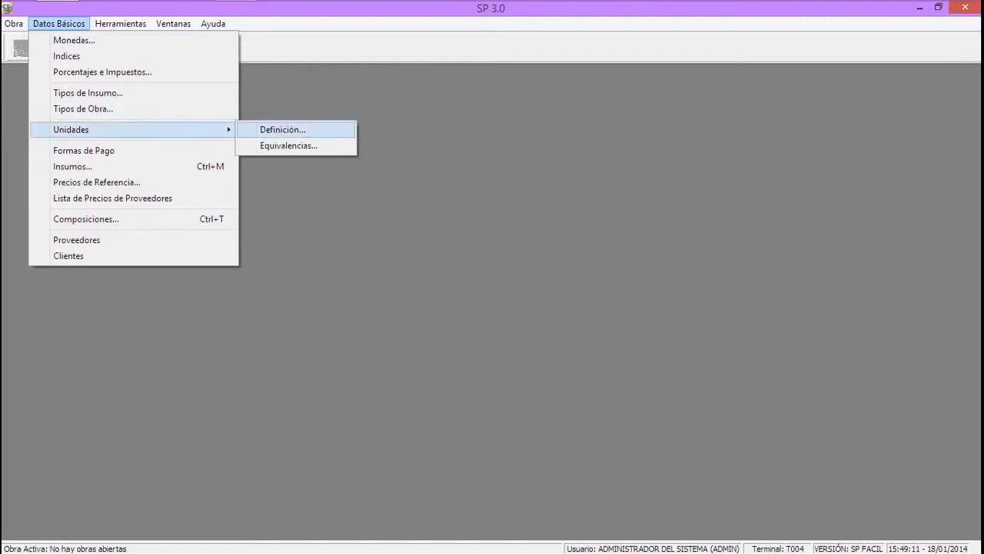
{"action": "left_click", "coordinate": [282, 130]}
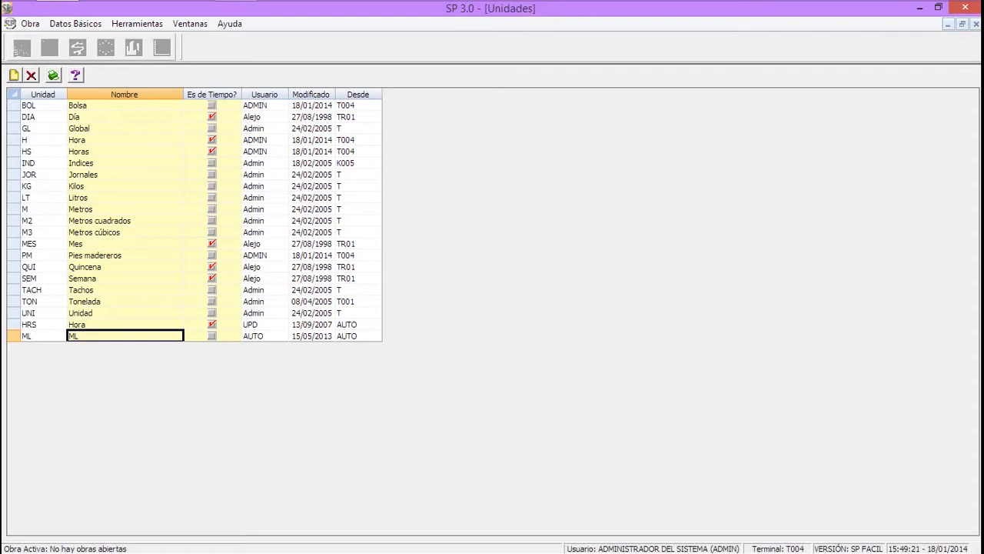
{"action": "left_click", "coordinate": [110, 106]}
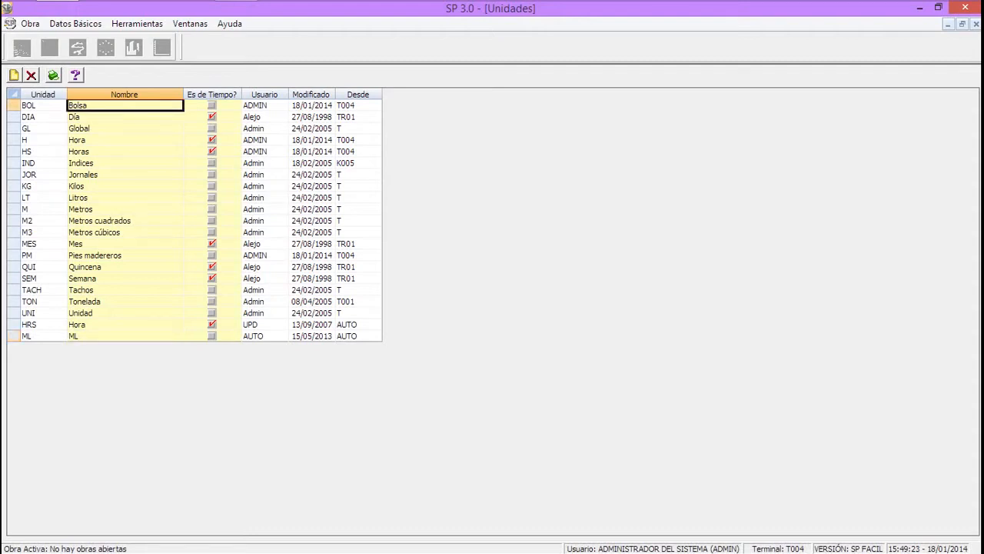
{"action": "left_click", "coordinate": [106, 289]}
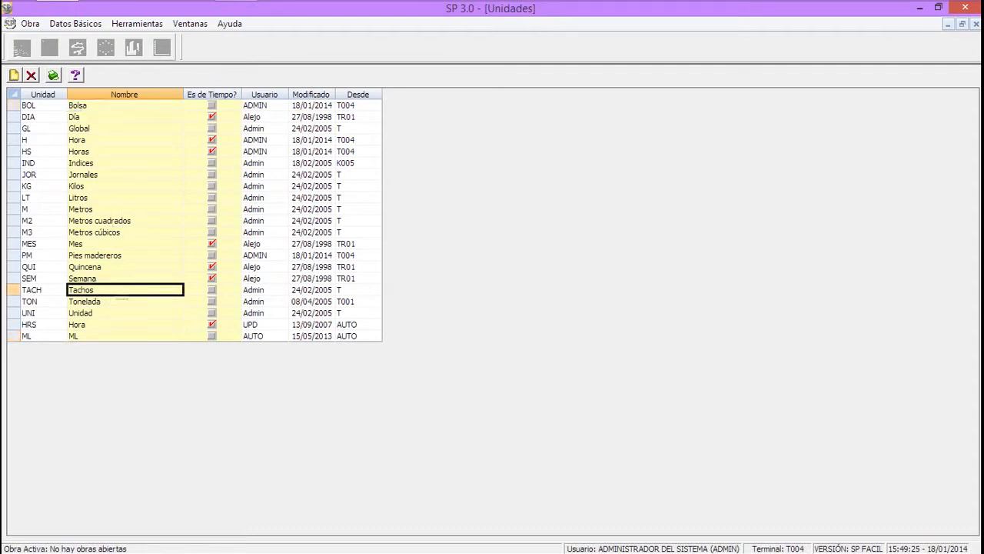
{"action": "left_click", "coordinate": [96, 255]}
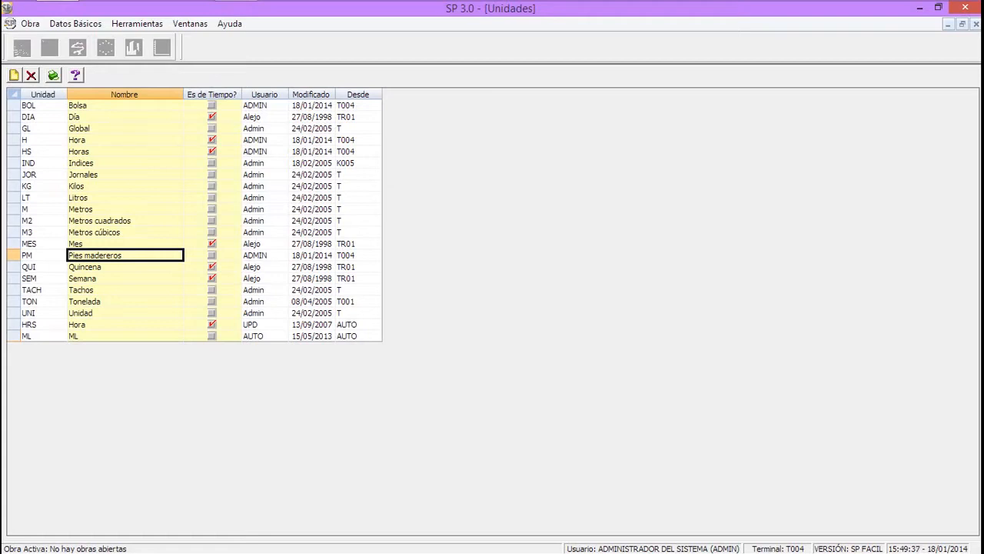
{"action": "key", "text": "ctrl+F4"}
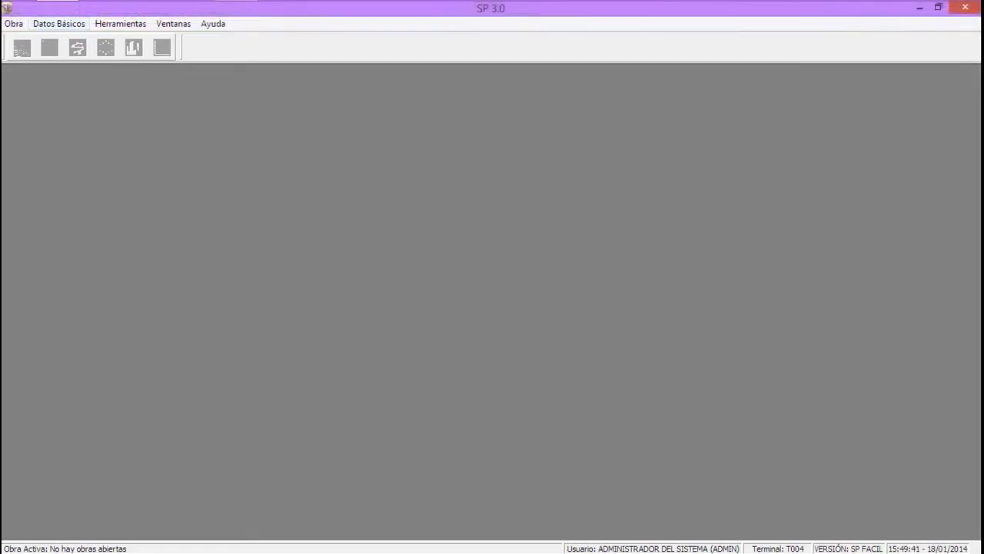
Open the unit Equivalencias table and examine the BOL to KG conversion for CEMENTO PORTLAND (EN BOLSA)
{"action": "left_click", "coordinate": [59, 23]}
{"action": "mouse_move", "coordinate": [115, 130]}
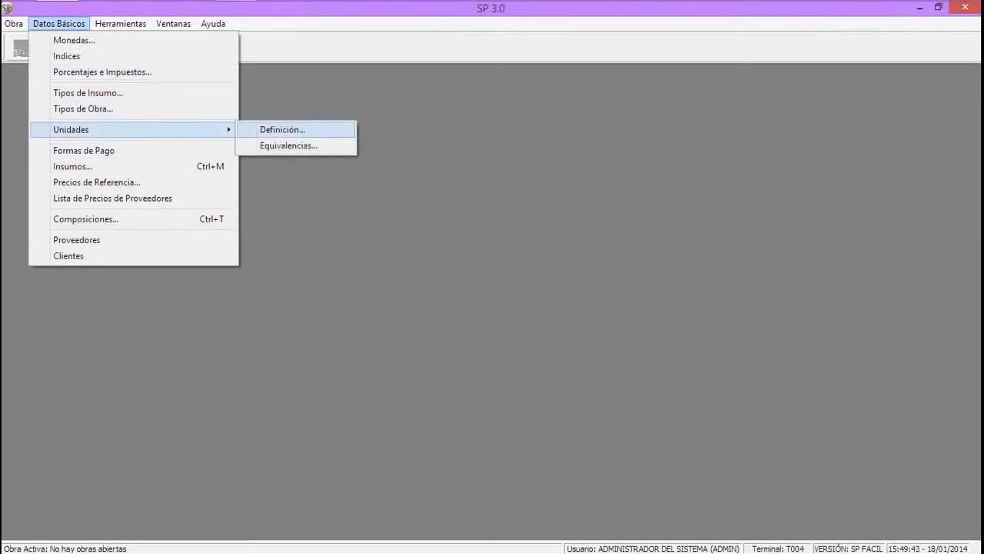
{"action": "left_click", "coordinate": [289, 146]}
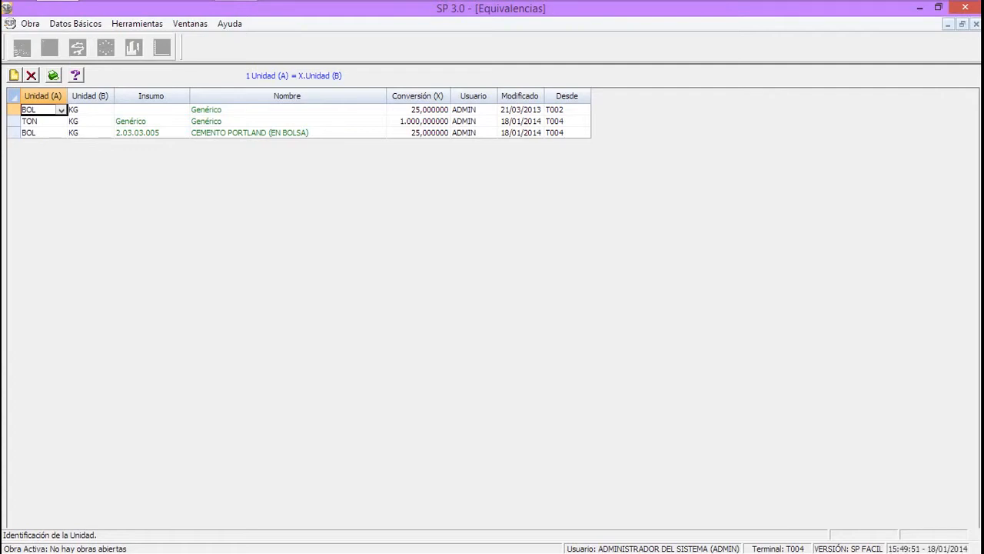
{"action": "left_click", "coordinate": [43, 132]}
{"action": "left_click", "coordinate": [108, 133]}
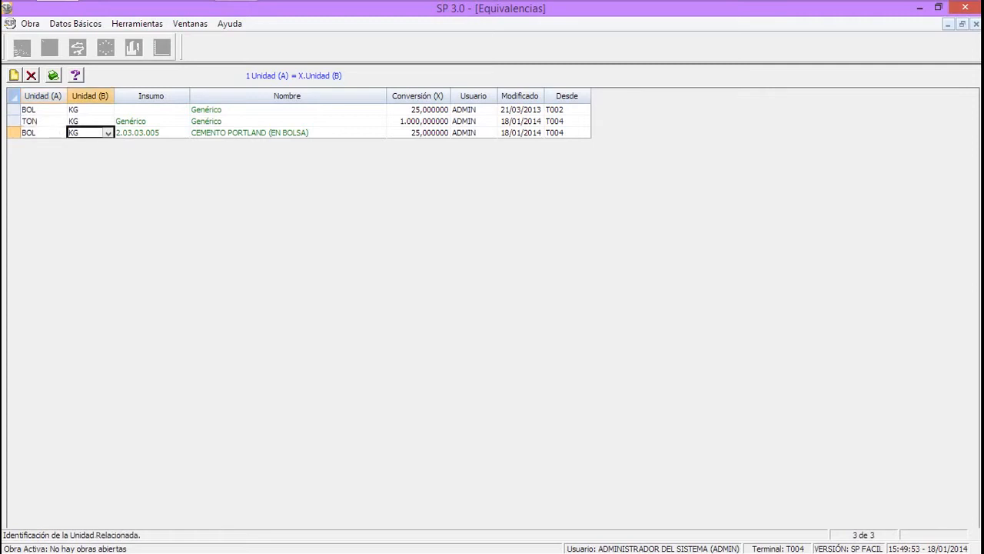
{"action": "left_click", "coordinate": [288, 132]}
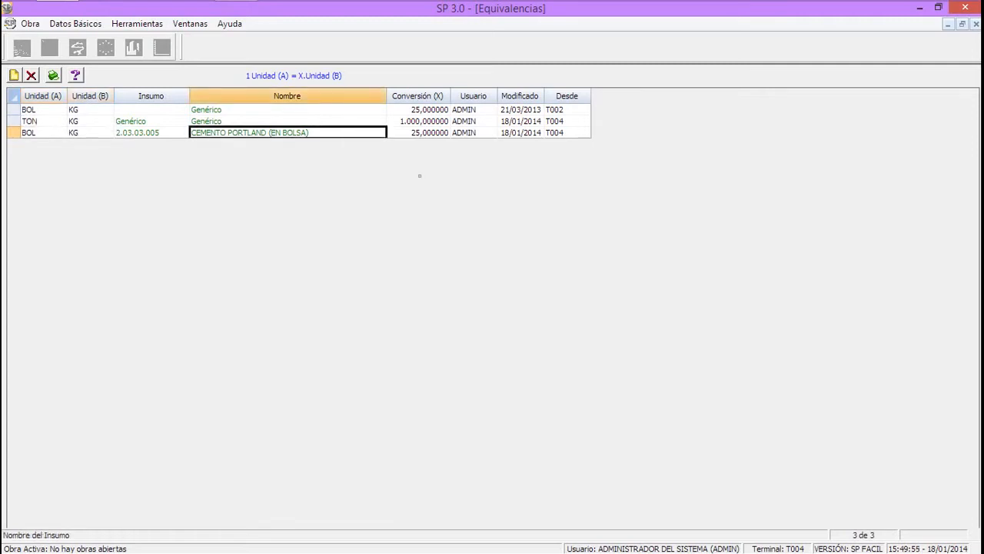
{"action": "left_click", "coordinate": [419, 132]}
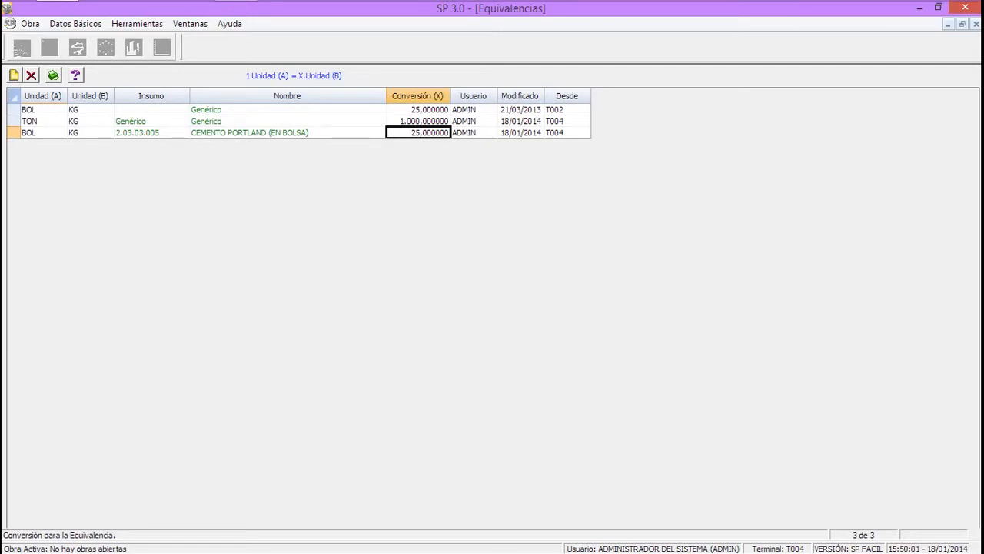
Review how the cement equivalence relates its two units, insumo name and conversion factor, and close the Equivalencias table
{"action": "left_click", "coordinate": [43, 132]}
{"action": "left_click", "coordinate": [291, 133]}
{"action": "left_click", "coordinate": [419, 132]}
{"action": "left_click", "coordinate": [86, 132]}
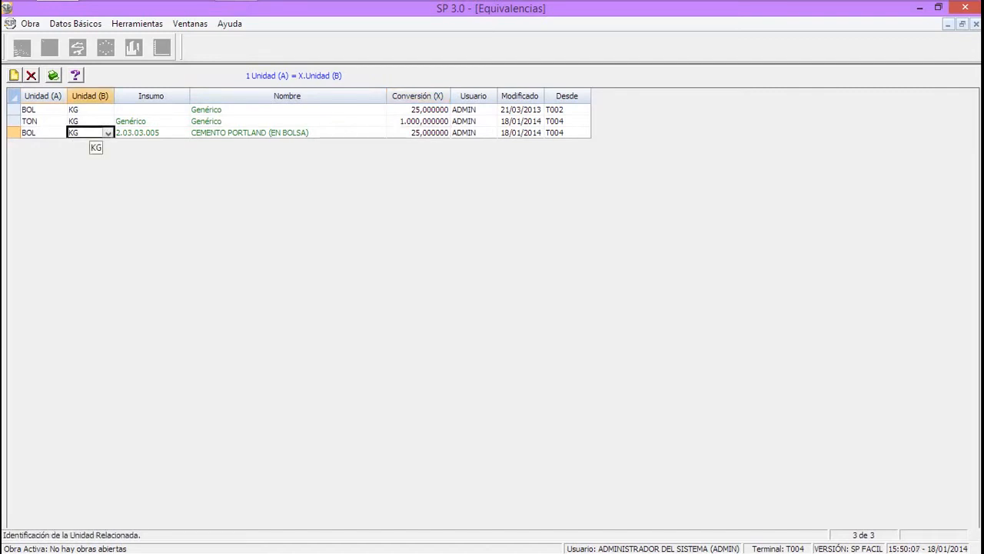
{"action": "left_click", "coordinate": [291, 132]}
{"action": "left_click", "coordinate": [86, 132]}
{"action": "left_click", "coordinate": [46, 132]}
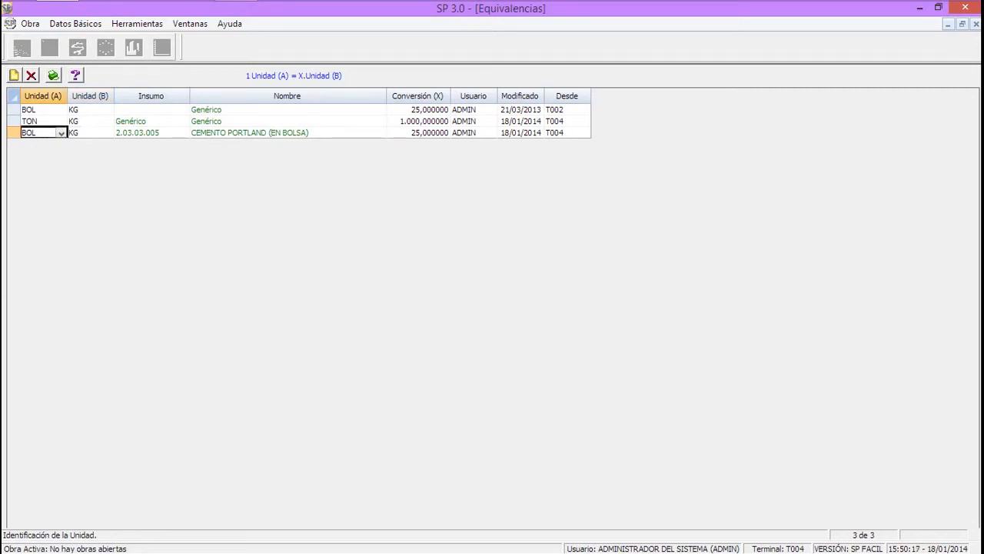
{"action": "key", "text": "Escape"}
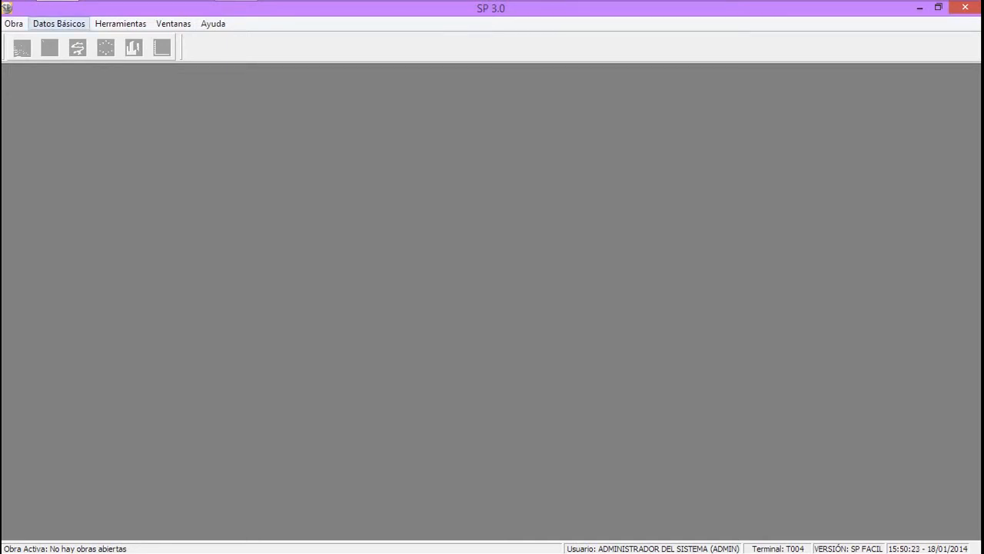
Open the recent obra Modelo - Edificio (SPF-006) from the list of obras
{"action": "left_click", "coordinate": [59, 23]}
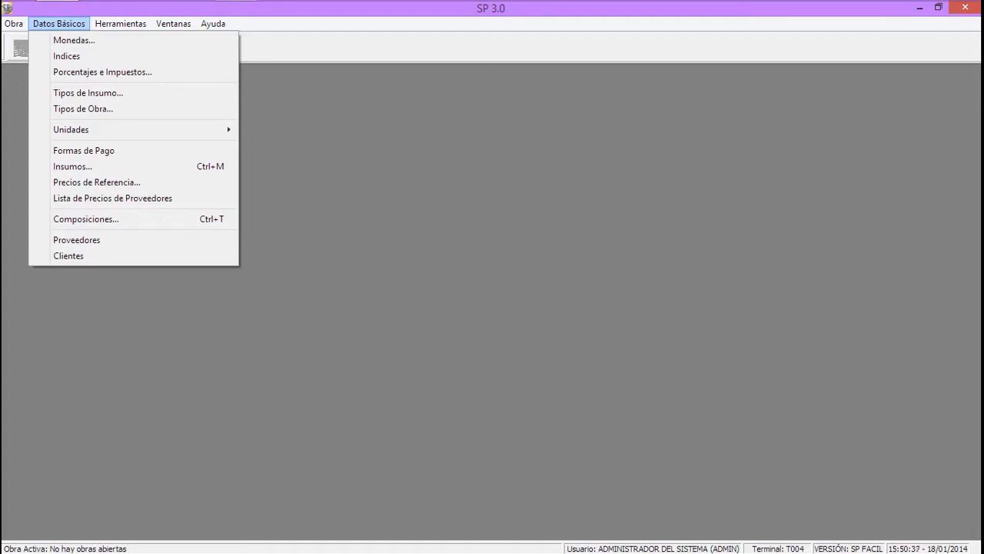
{"action": "key", "text": "Left"}
{"action": "key", "text": "Down"}
{"action": "key", "text": "Return"}
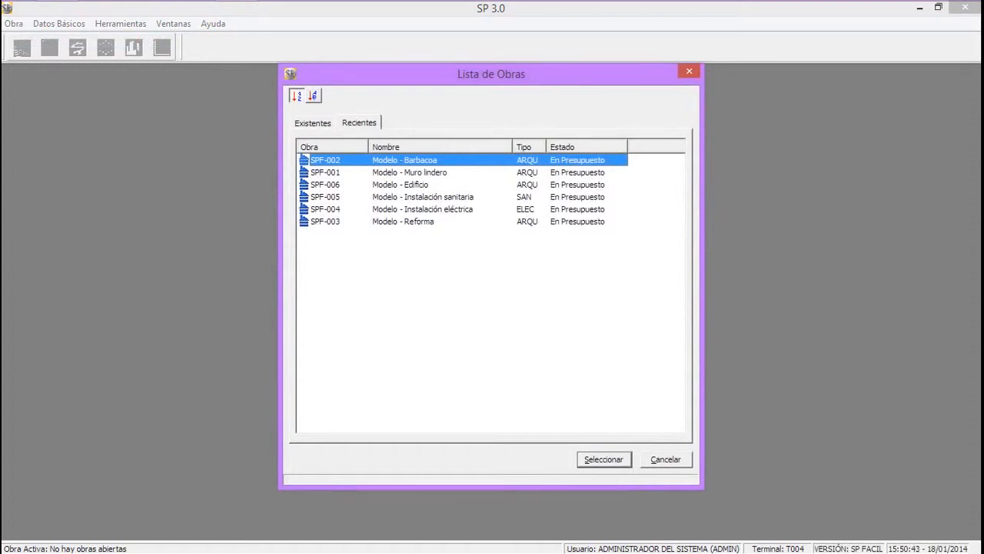
{"action": "left_click", "coordinate": [401, 184]}
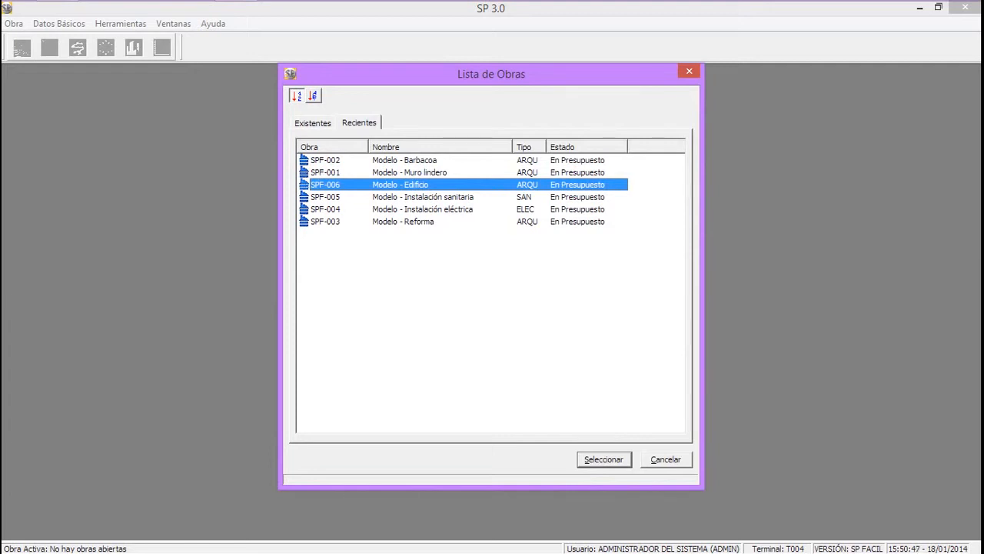
{"action": "key", "text": "Return"}
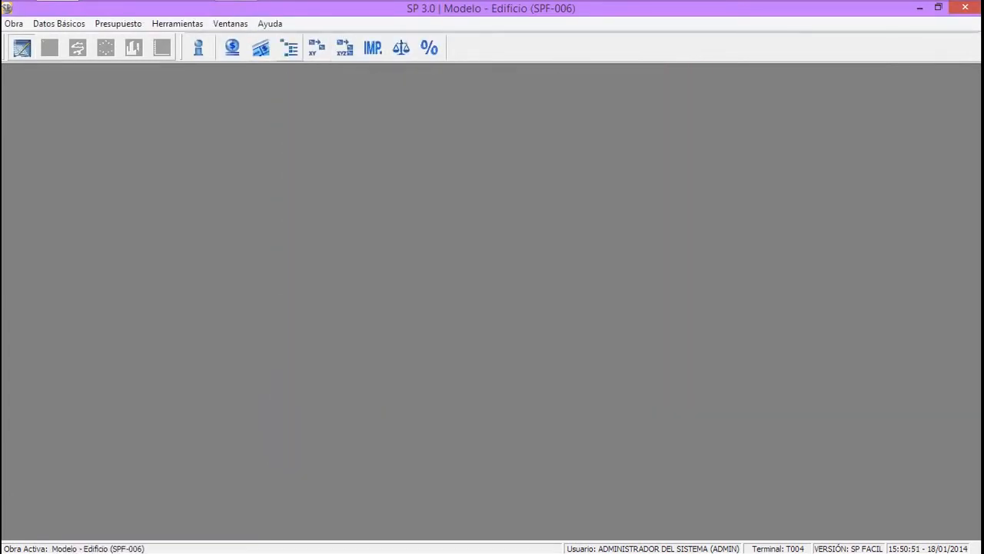
Open the Rubrado de Presupuesto, examine the contents of DEMOLICIONES, IMPLANTACION and HORMIGON ARMADO with its ENCOFRADOS, and collapse these chapters
{"action": "left_click", "coordinate": [290, 47]}
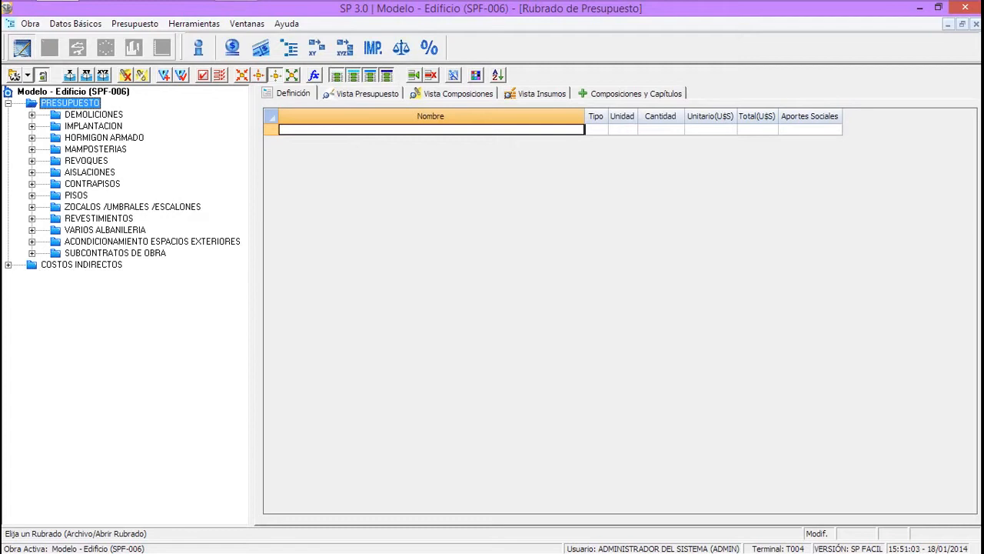
{"action": "left_click", "coordinate": [32, 115]}
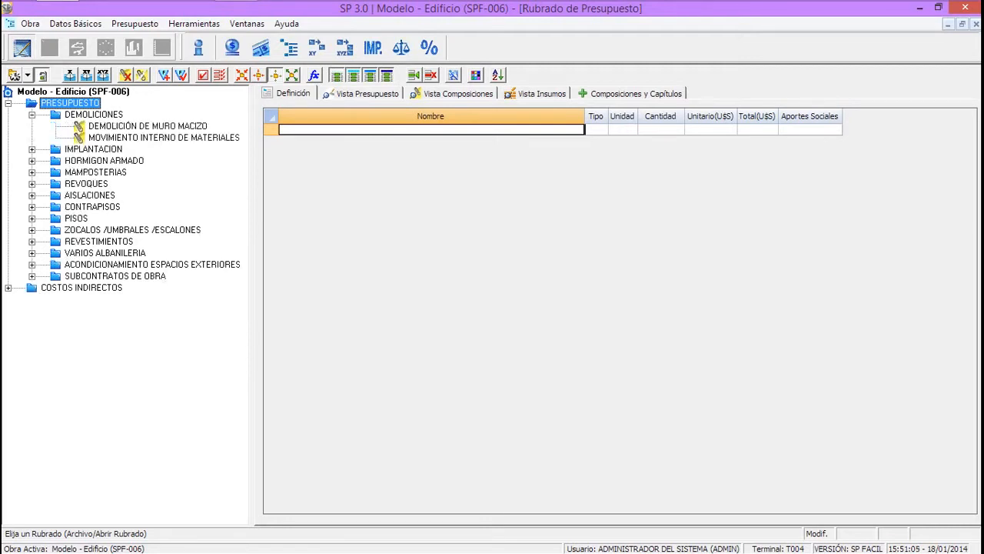
{"action": "left_click", "coordinate": [31, 150]}
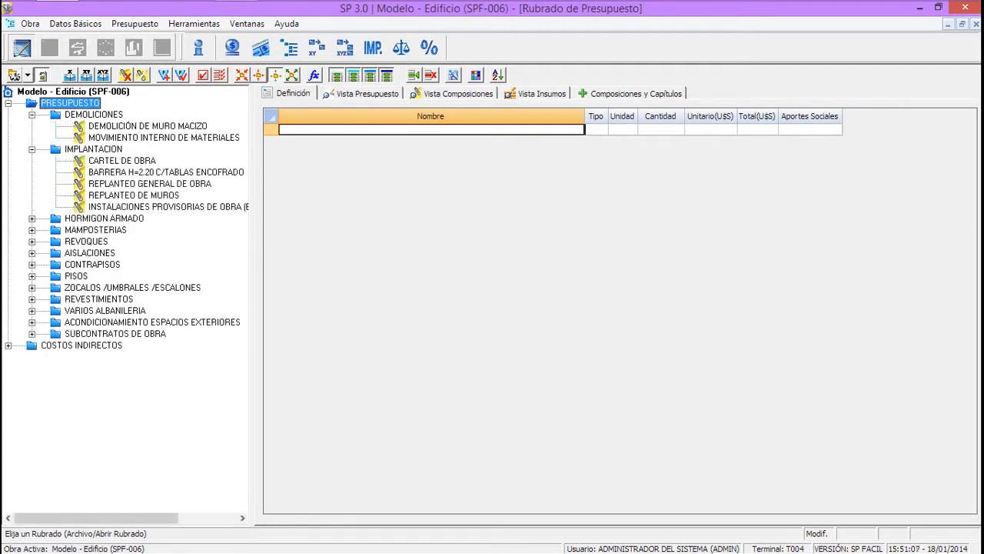
{"action": "left_click", "coordinate": [31, 218]}
{"action": "left_click", "coordinate": [55, 230]}
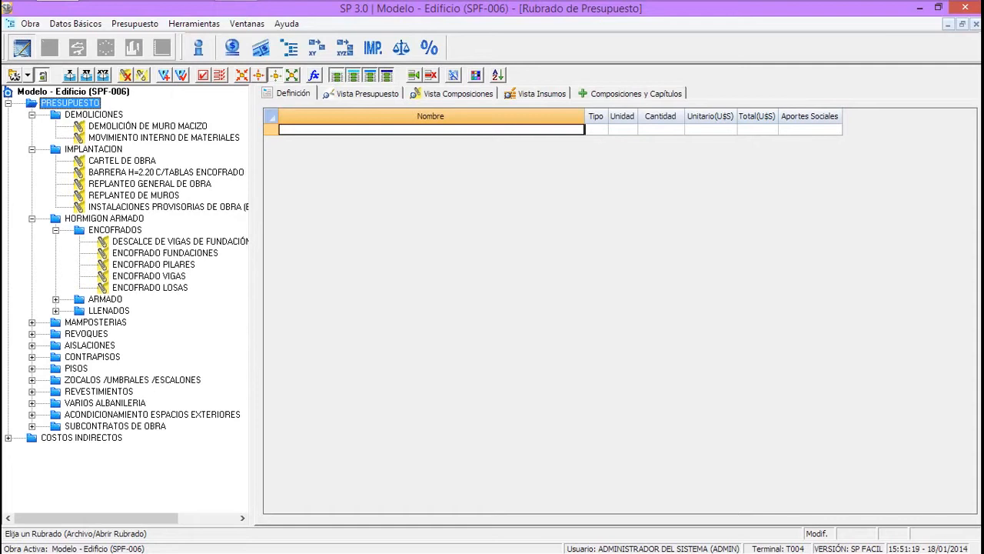
{"action": "left_click", "coordinate": [31, 115]}
{"action": "left_click", "coordinate": [32, 126]}
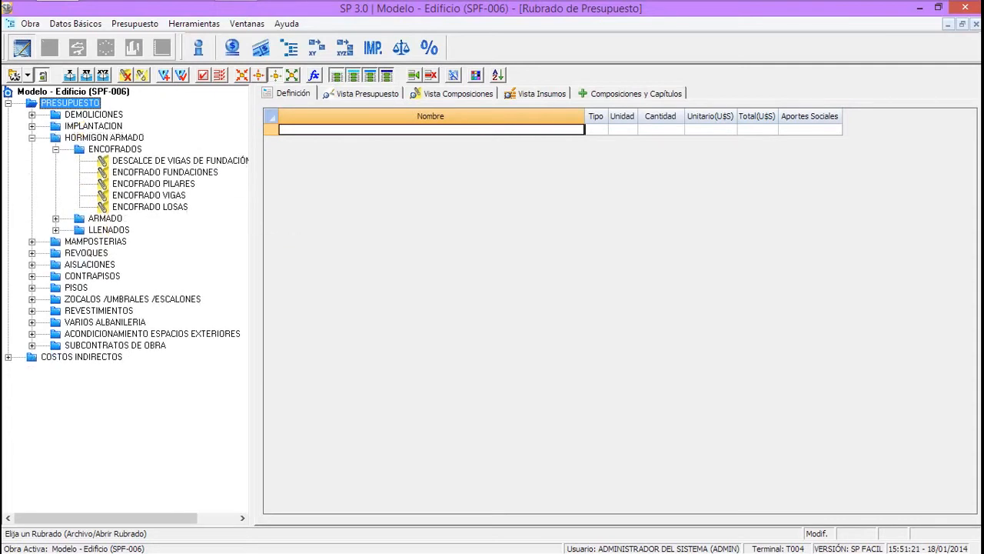
{"action": "left_click", "coordinate": [32, 138]}
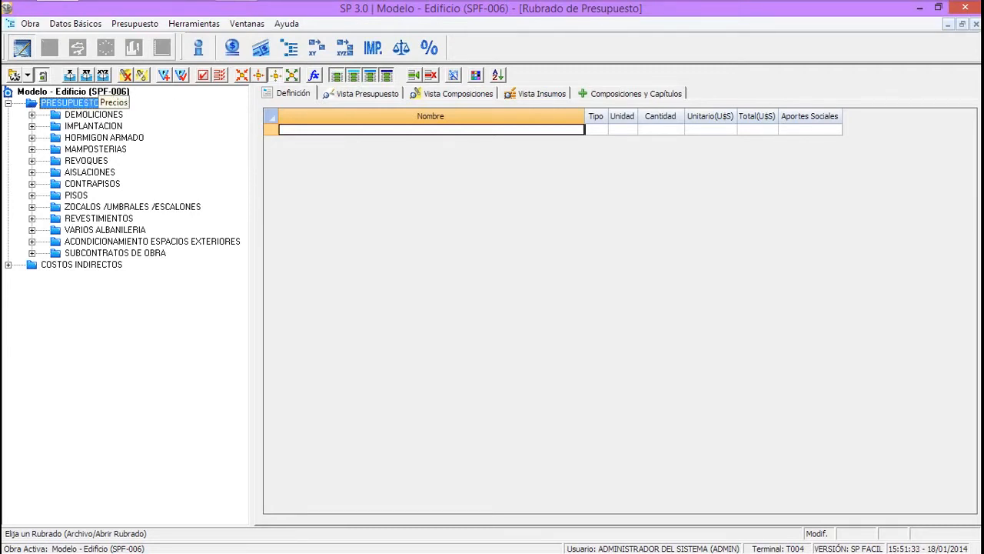
Display the full PRESUPUESTO breakdown in the grid and look through its chapters, compositions and insumos
{"action": "left_click", "coordinate": [69, 103]}
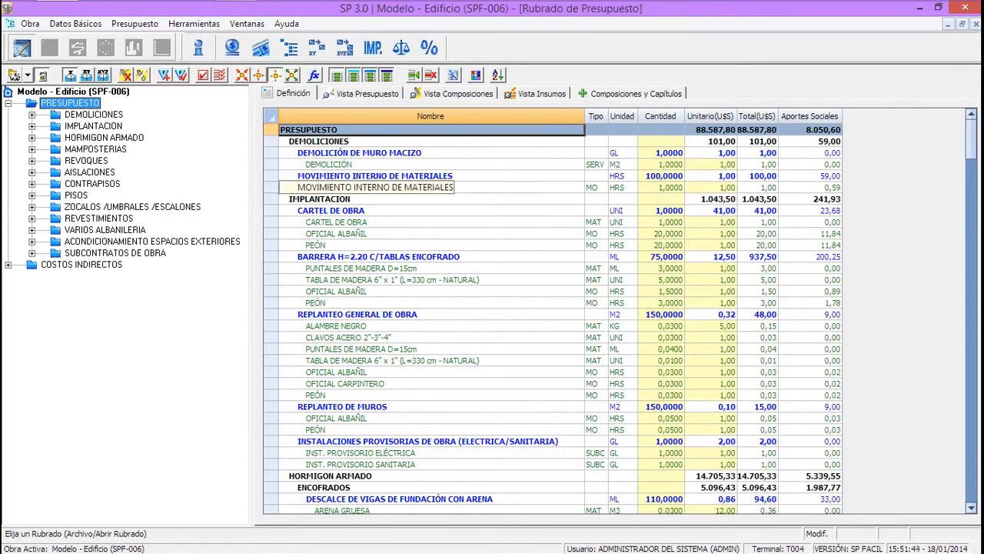
{"action": "scroll", "coordinate": [622, 319], "scroll_direction": "down", "scroll_amount": 5}
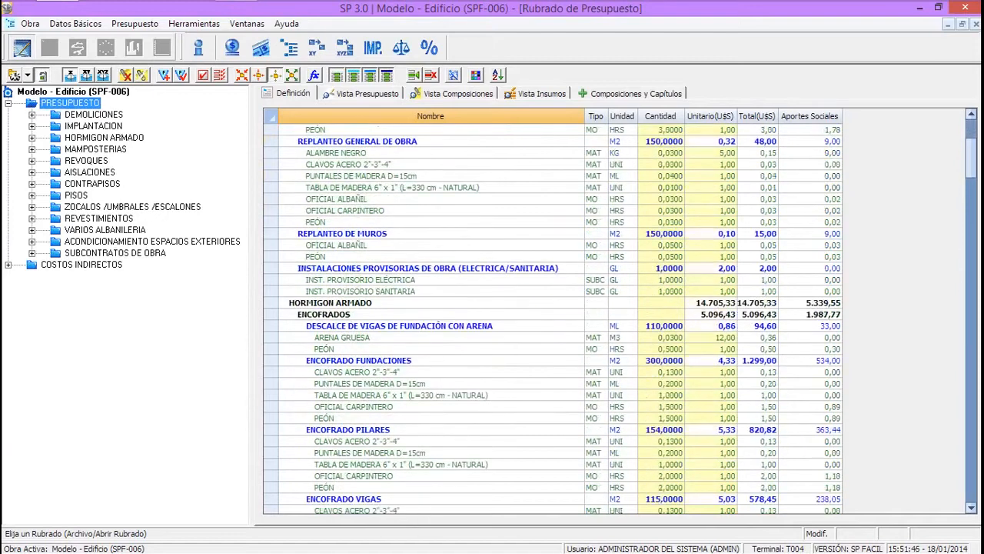
{"action": "scroll", "coordinate": [477, 292], "scroll_direction": "down", "scroll_amount": 5}
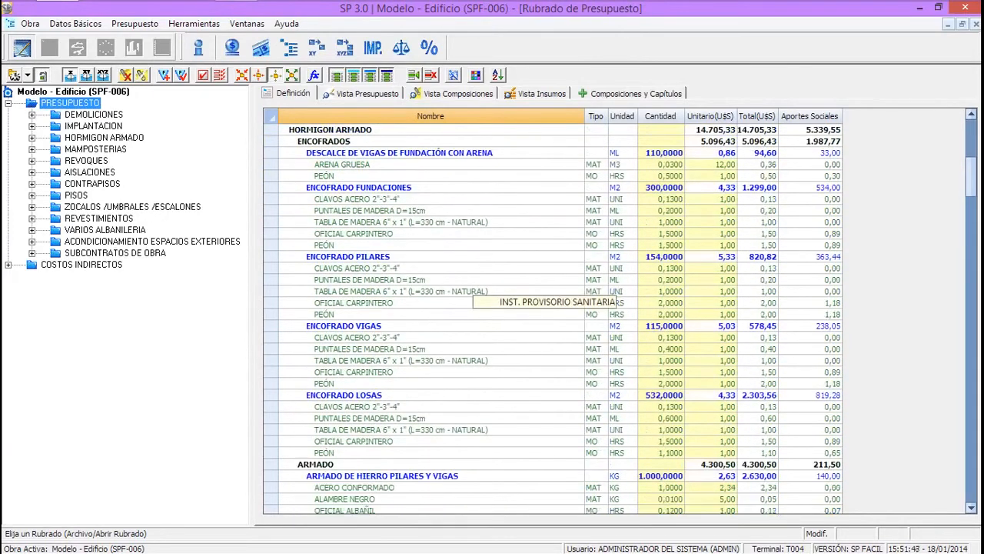
{"action": "scroll", "coordinate": [554, 311], "scroll_direction": "up", "scroll_amount": 10}
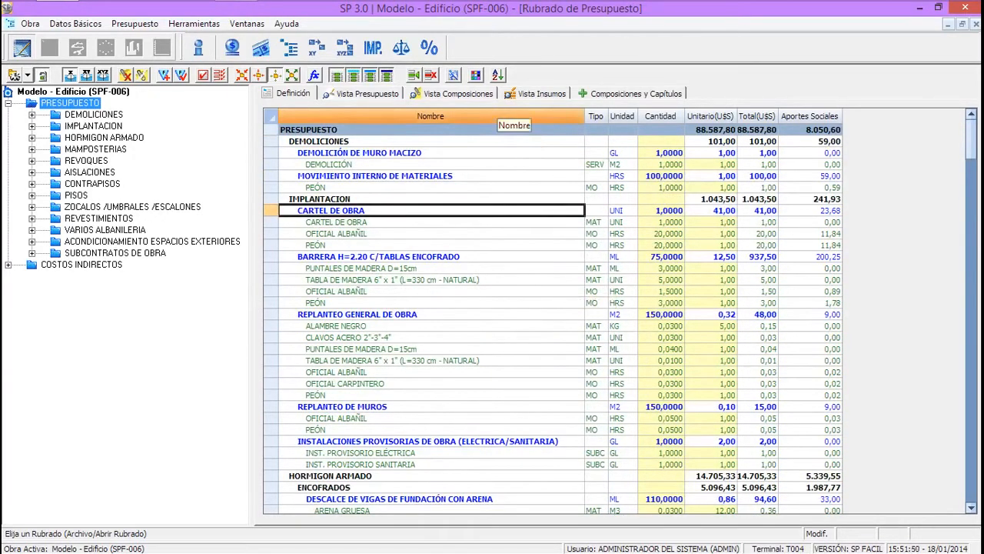
Examine the Nombre, Tipo and Unidad columns, including the units of DEMOLICIÓN DE MURO MACIZO and its DEMOLICIÓN insumo
{"action": "left_click", "coordinate": [493, 116]}
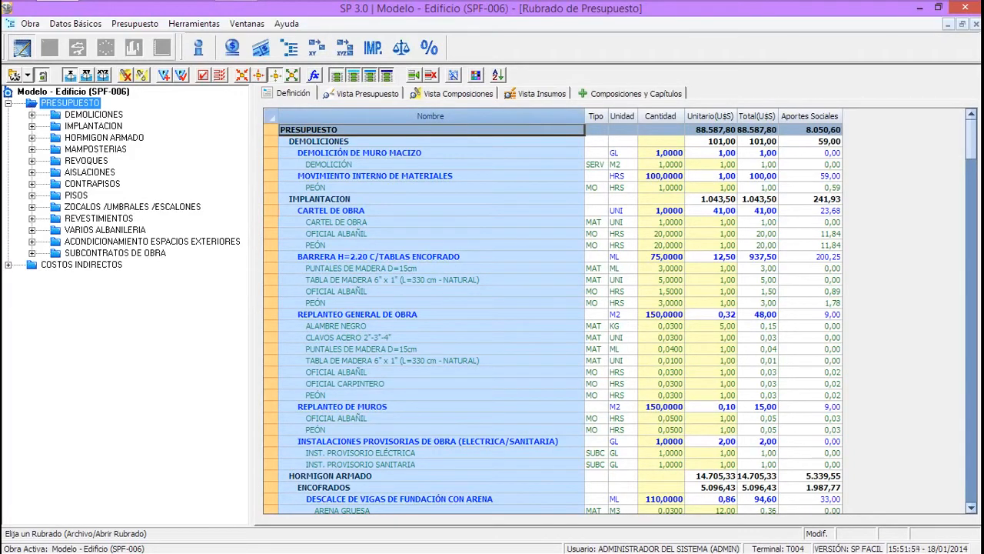
{"action": "left_click", "coordinate": [597, 117]}
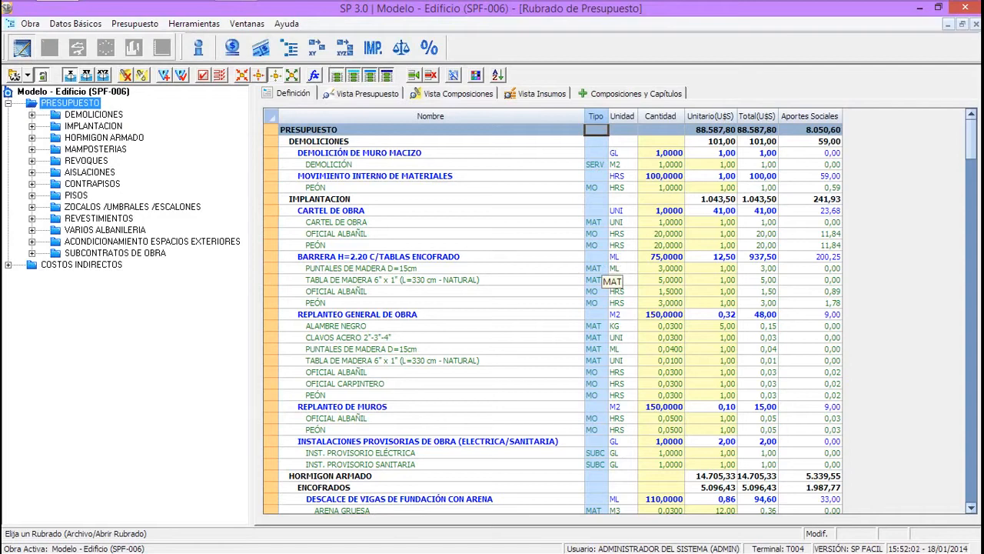
{"action": "left_click", "coordinate": [625, 117]}
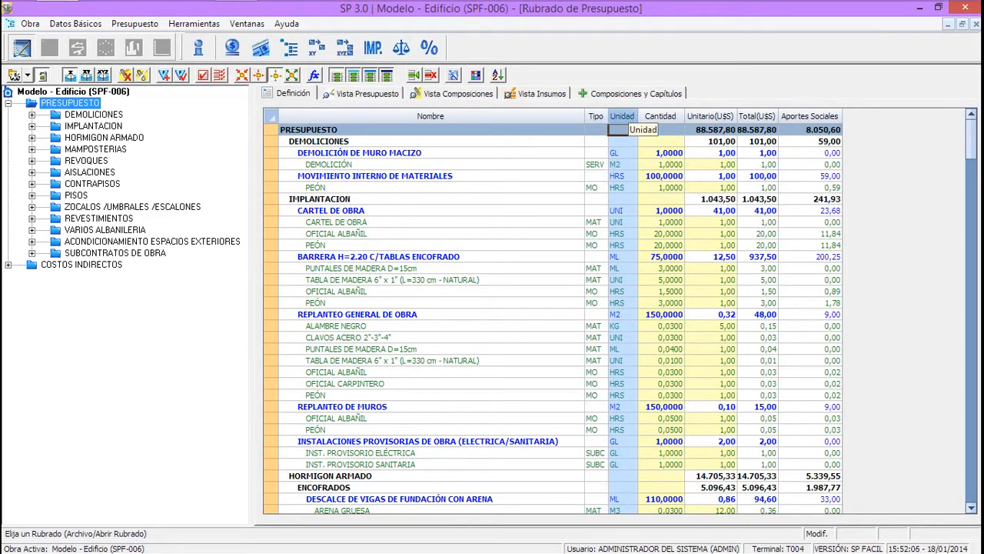
{"action": "left_click", "coordinate": [624, 152]}
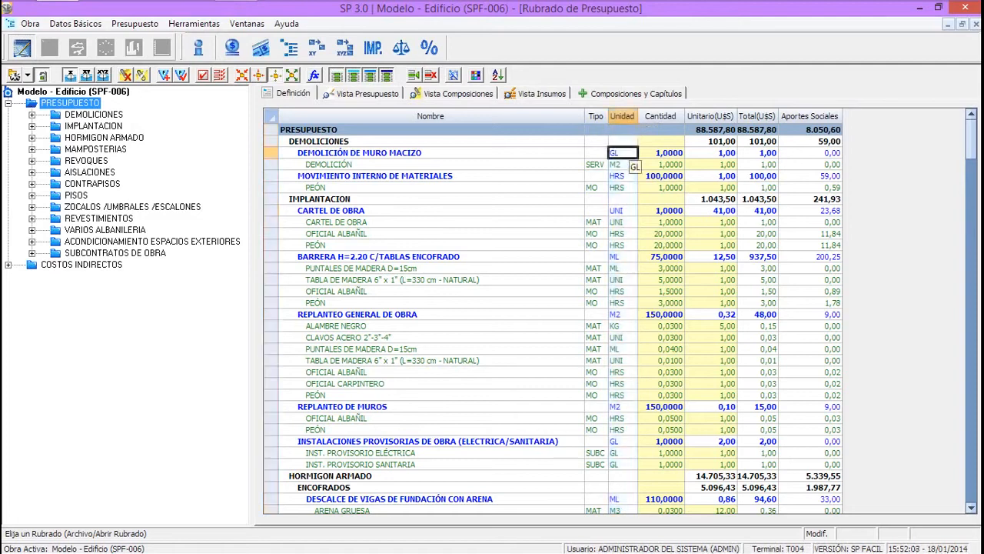
{"action": "left_click", "coordinate": [624, 164]}
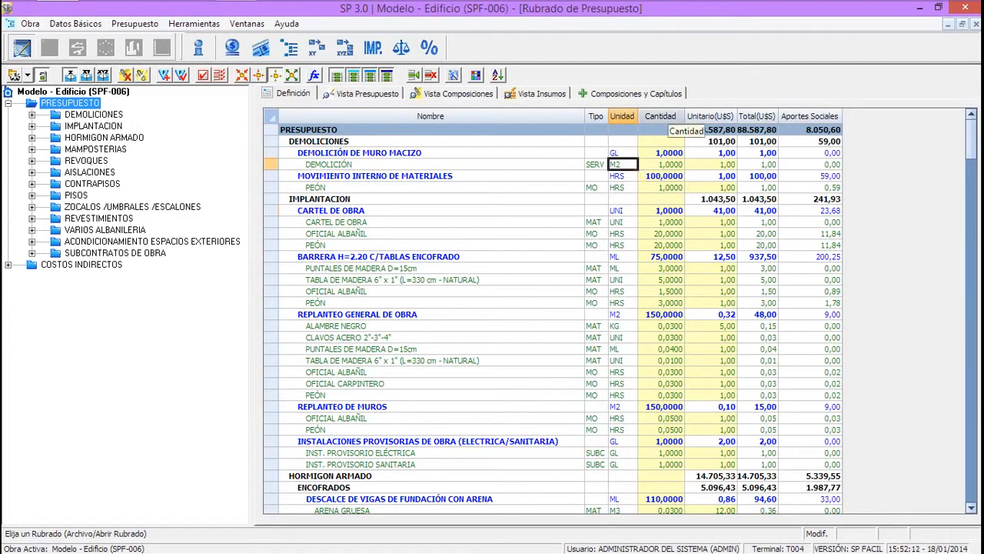
Examine the Cantidad column for the demolition rows and the Unitario, Total and Aportes Sociales columns of the budget
{"action": "left_click", "coordinate": [660, 116]}
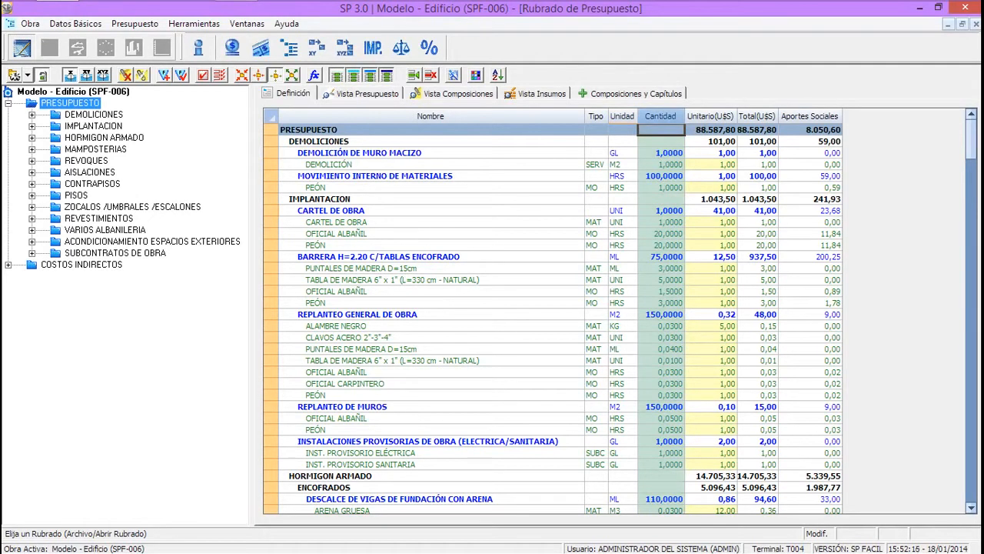
{"action": "left_click", "coordinate": [663, 153]}
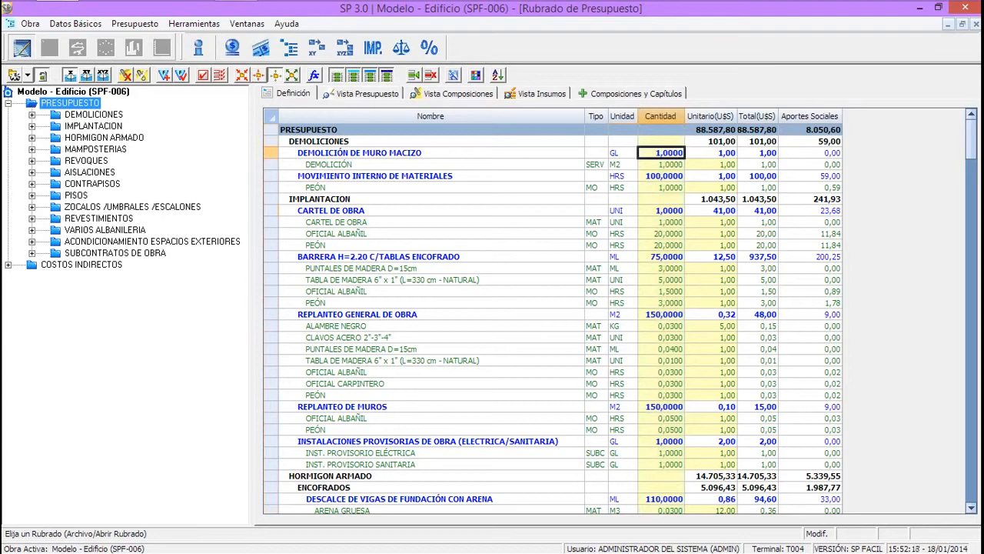
{"action": "left_click", "coordinate": [661, 165]}
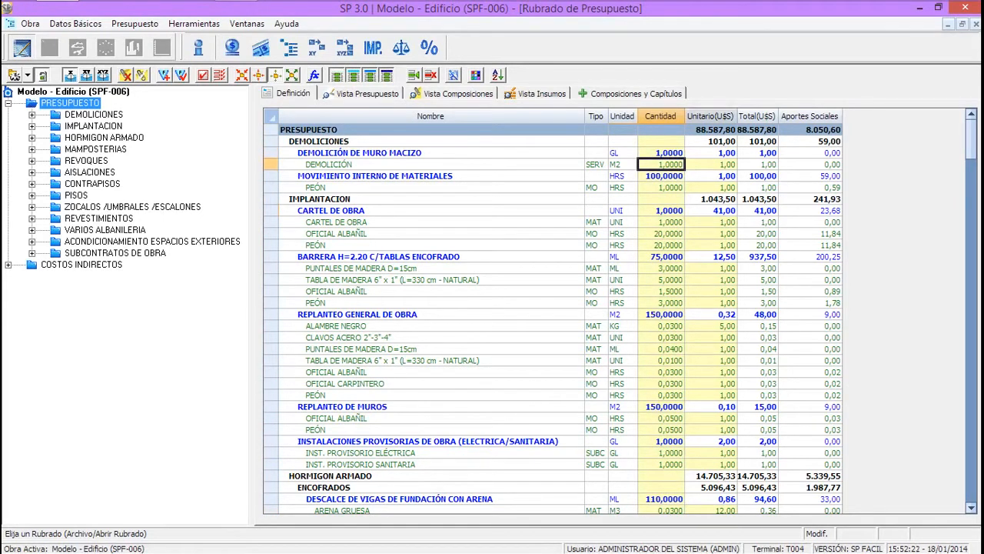
{"action": "left_click", "coordinate": [709, 116]}
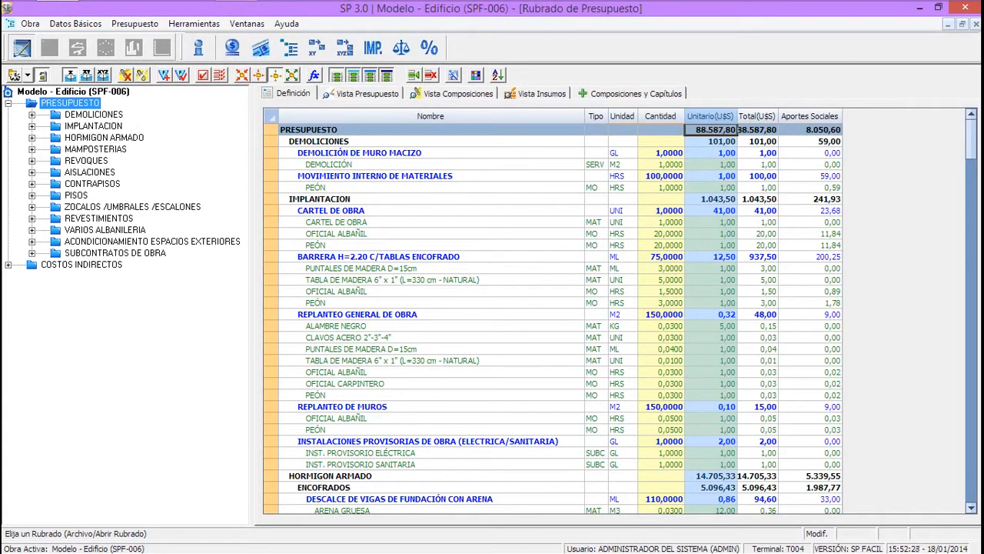
{"action": "left_click", "coordinate": [758, 116]}
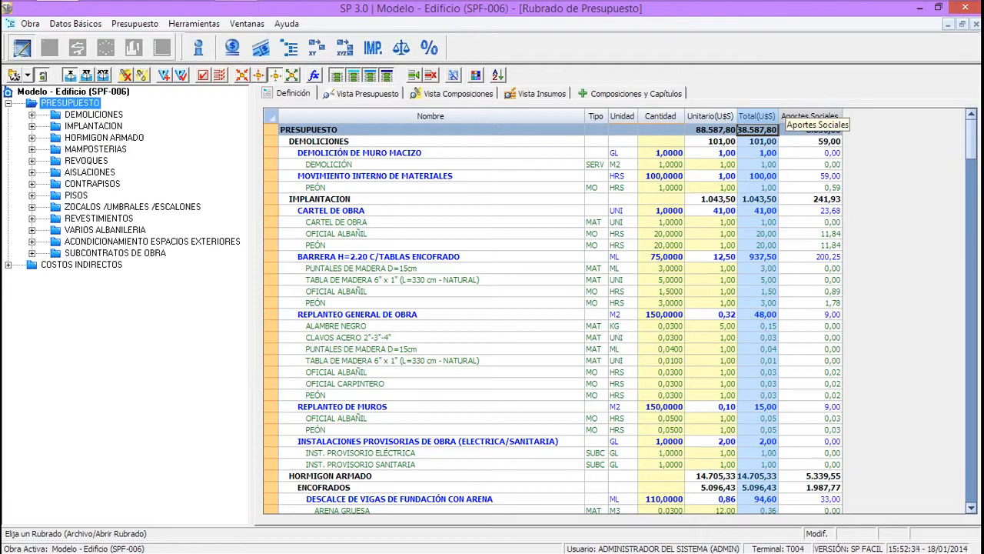
{"action": "left_click", "coordinate": [810, 116]}
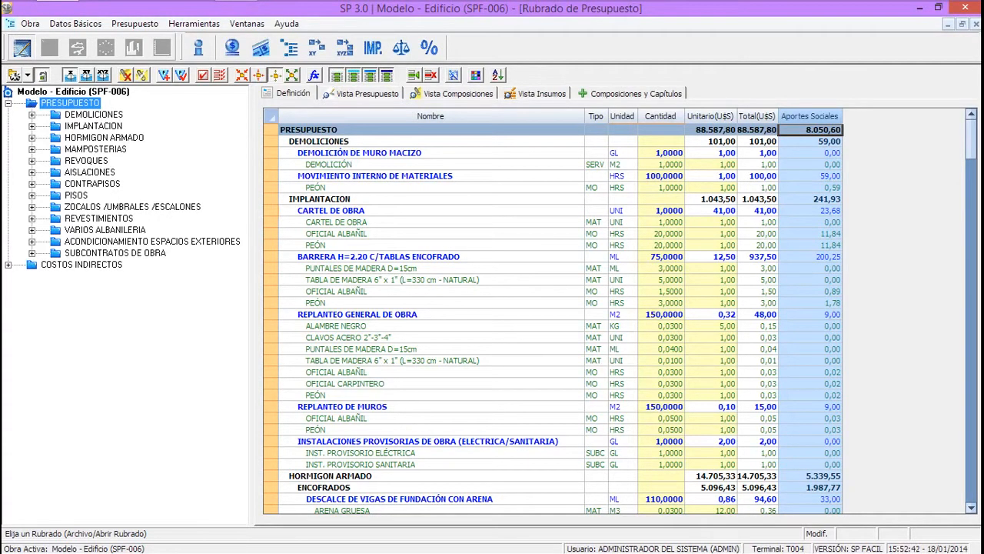
Examine the column options and the export formats available for the budget grid, including Texto, Excel, HTML and XML
{"action": "right_click", "coordinate": [465, 207]}
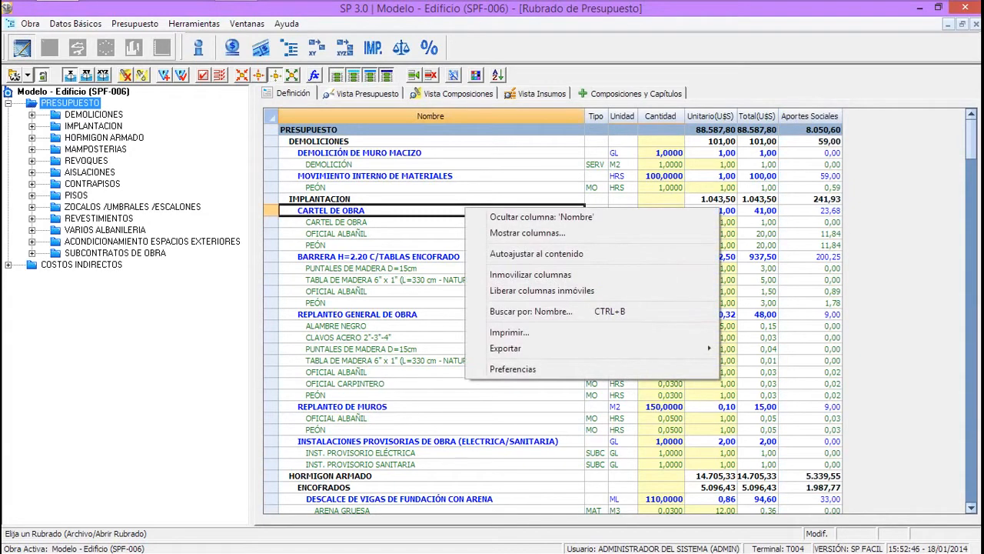
{"action": "mouse_move", "coordinate": [523, 347]}
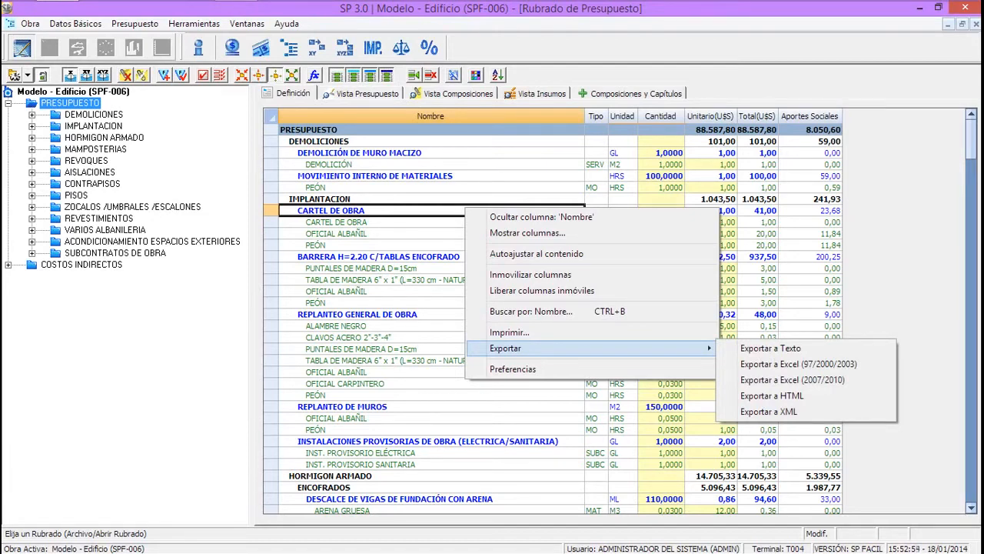
{"action": "left_click", "coordinate": [70, 103]}
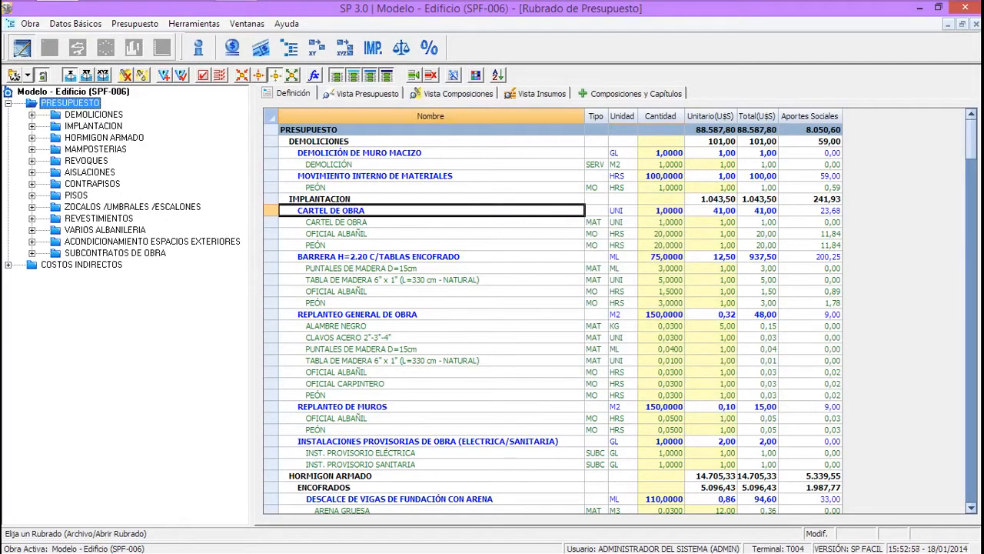
Compare the PRESUPUESTO grid with child rubros and with main chapters only, and display the HORMIGON ARMADO compositions without their insumos
{"action": "left_click", "coordinate": [259, 75]}
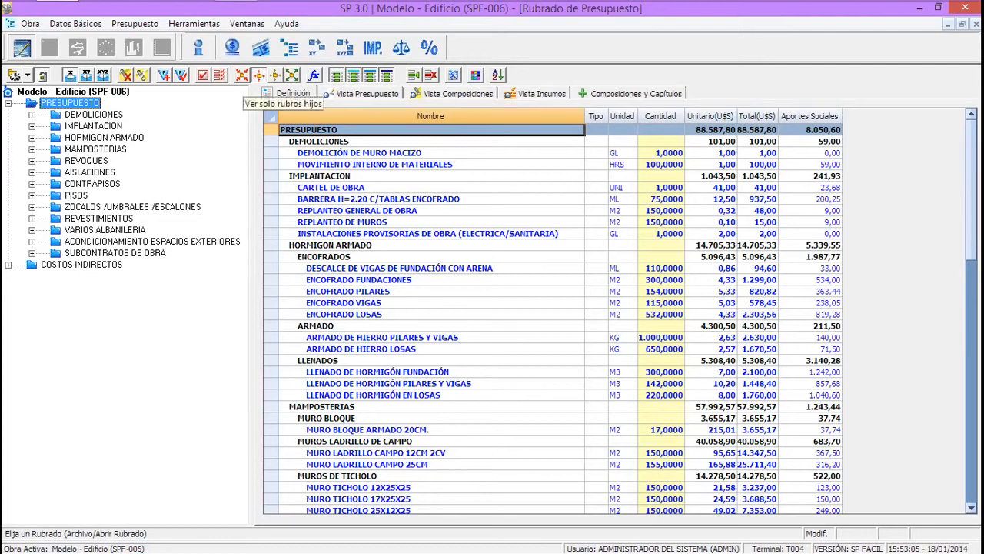
{"action": "left_click", "coordinate": [242, 74]}
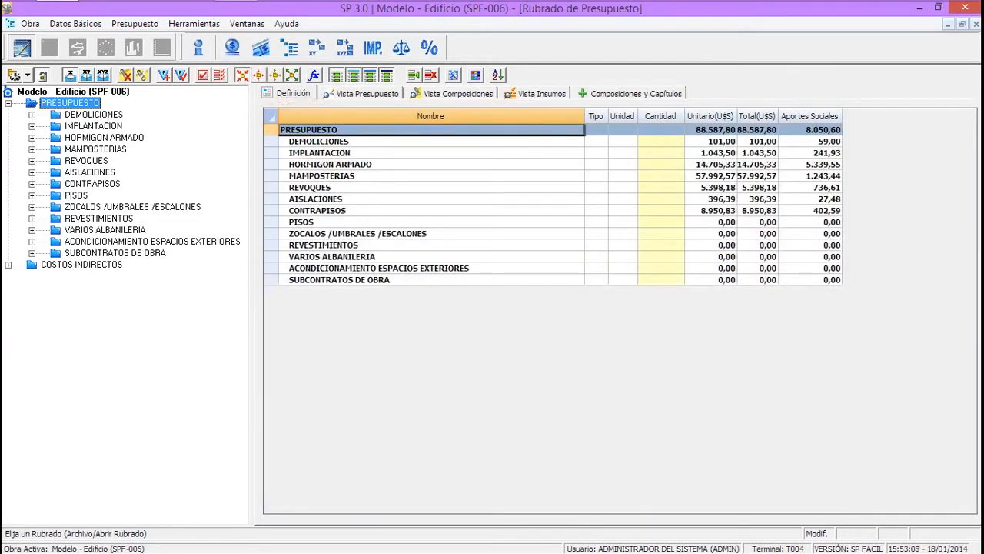
{"action": "left_click", "coordinate": [259, 75]}
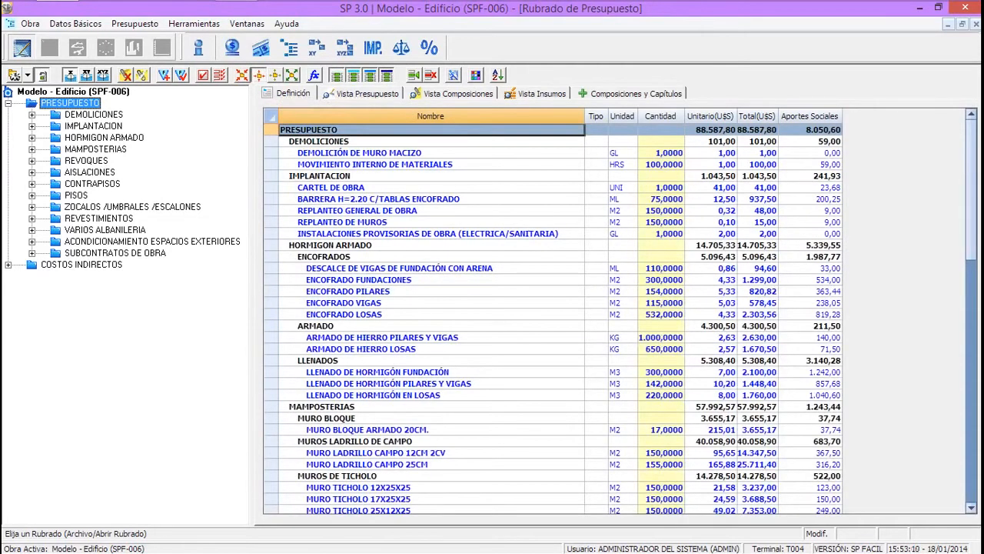
{"action": "left_click", "coordinate": [104, 138]}
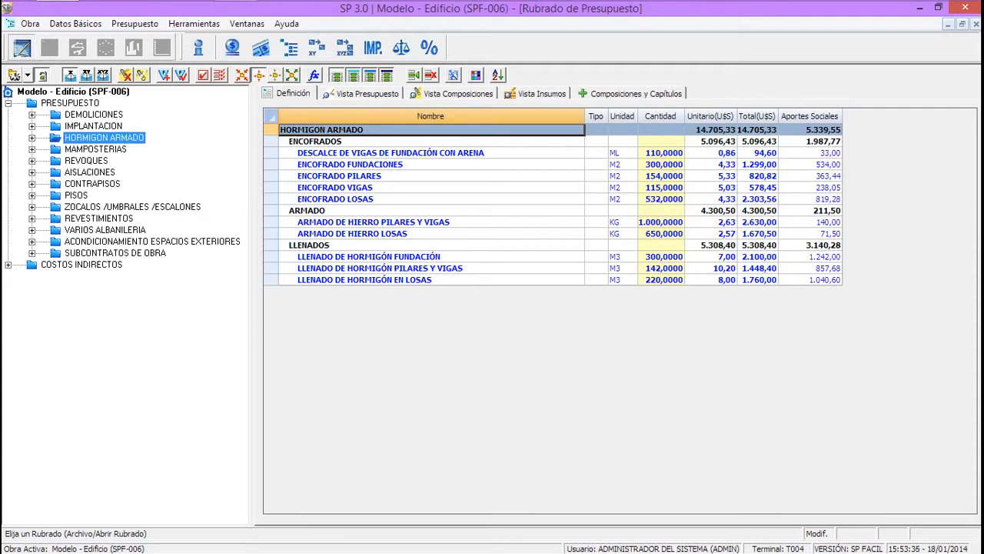
Collapse PRESUPUESTO, expand COSTOS INDIRECTOS with its INDIRECTOS DE OBRA chapter, and display its compositions in the grid
{"action": "left_click", "coordinate": [8, 103]}
{"action": "left_click", "coordinate": [8, 114]}
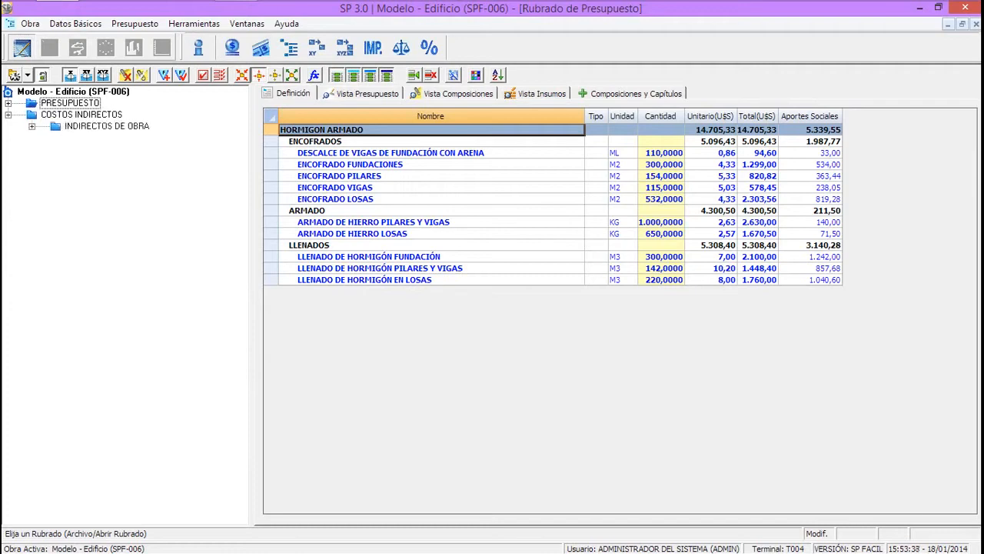
{"action": "left_click", "coordinate": [32, 126]}
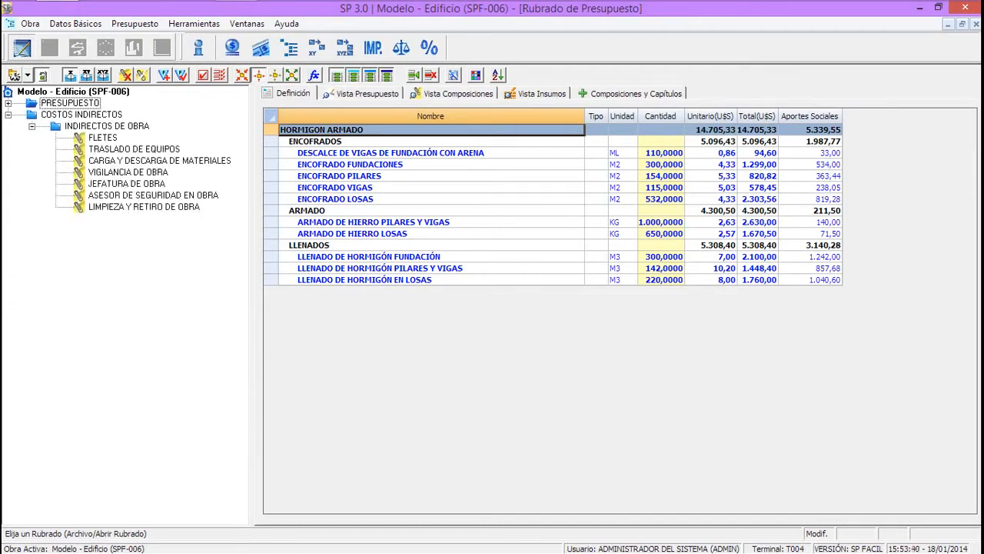
{"action": "left_click", "coordinate": [82, 115]}
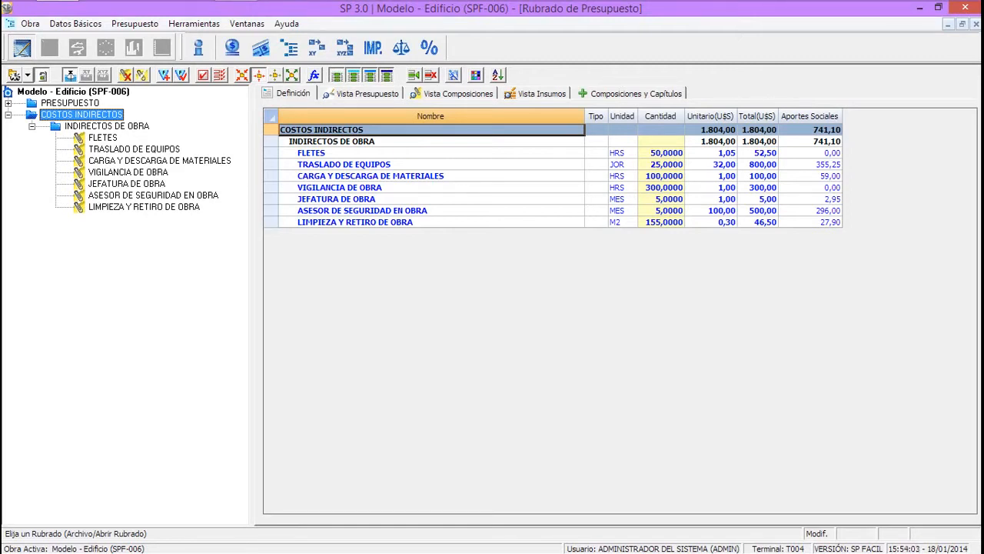
Collapse COSTOS INDIRECTOS, display the expanded PRESUPUESTO again, and close the Rubrado de Presupuesto
{"action": "key", "text": "Left"}
{"action": "left_click", "coordinate": [8, 103]}
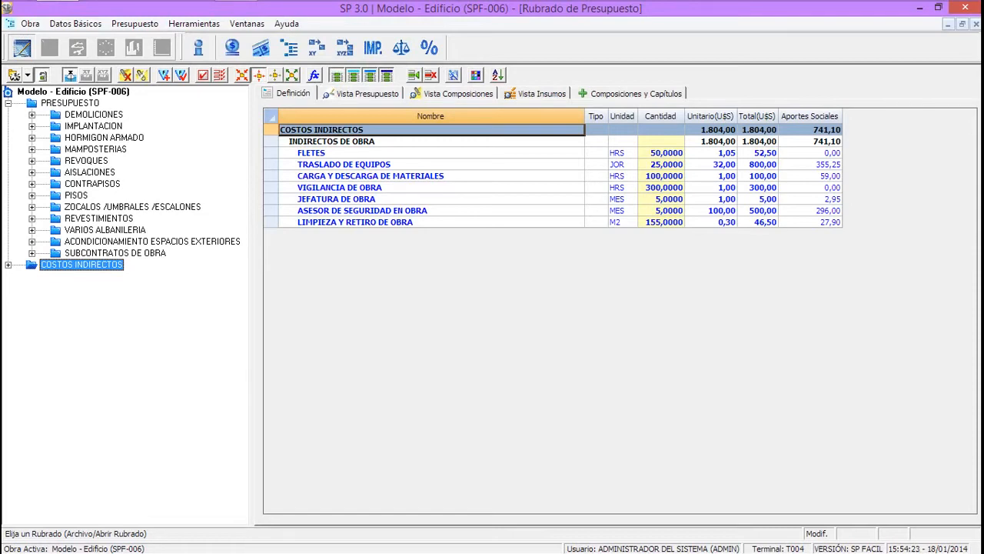
{"action": "left_click", "coordinate": [70, 103]}
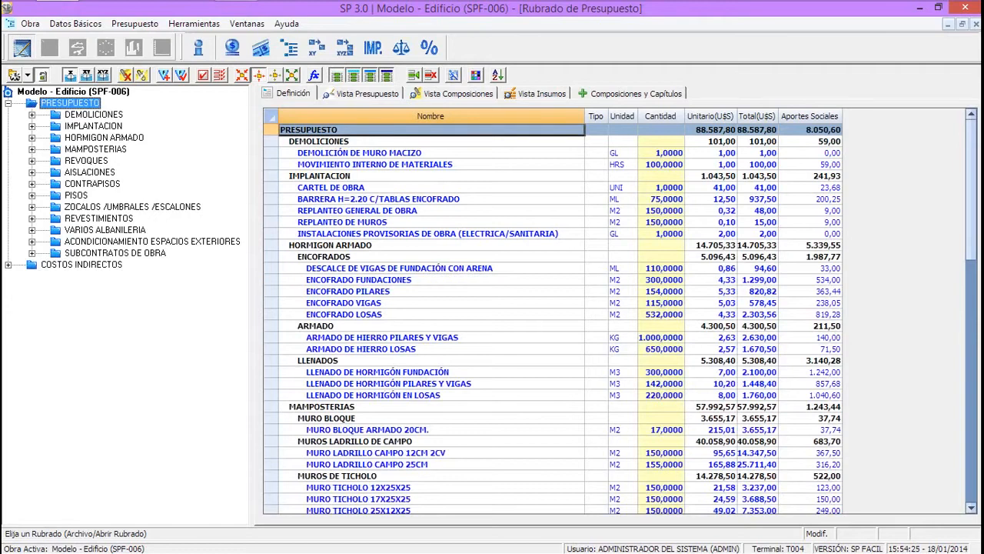
{"action": "left_click", "coordinate": [974, 24]}
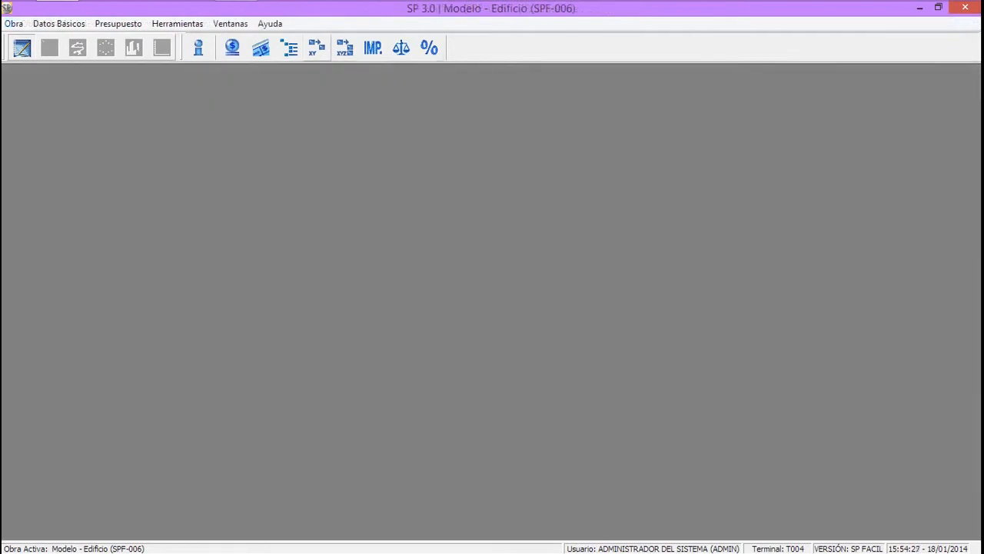
Open the Definición of Costos Indirectos, compare the Por Tipos de Insumo and Presupuesto de Costos Indirectos criteria, and close it without accepting
{"action": "left_click", "coordinate": [317, 48]}
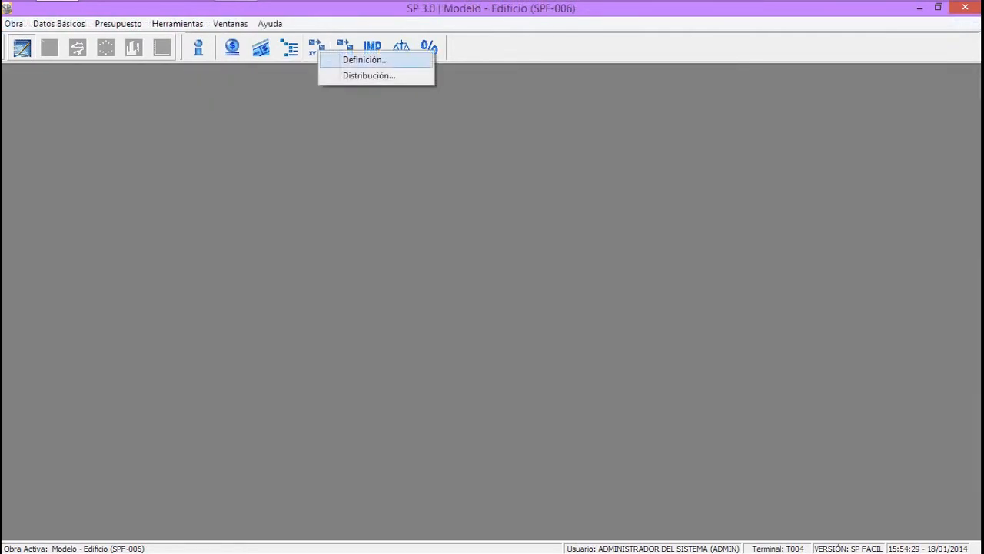
{"action": "left_click", "coordinate": [400, 59]}
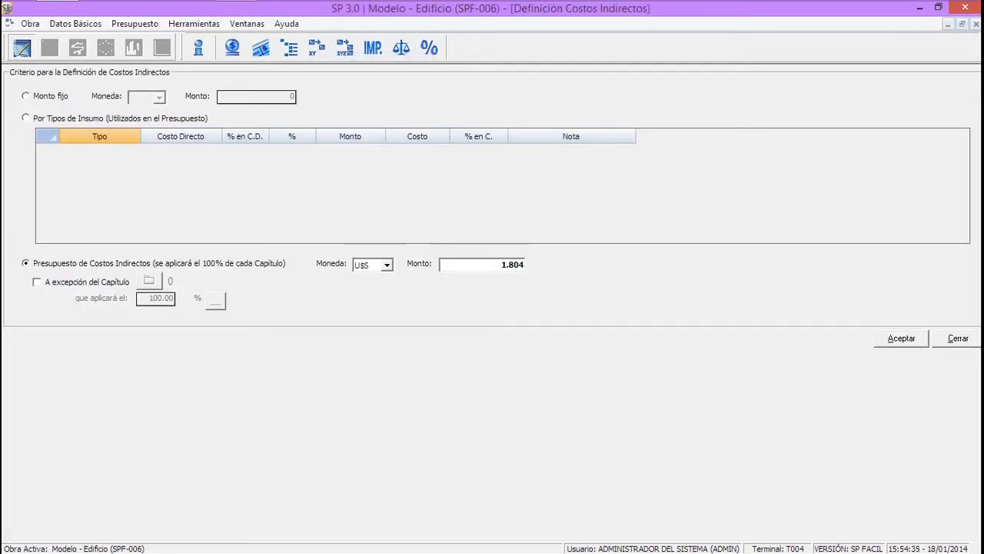
{"action": "left_click", "coordinate": [26, 118]}
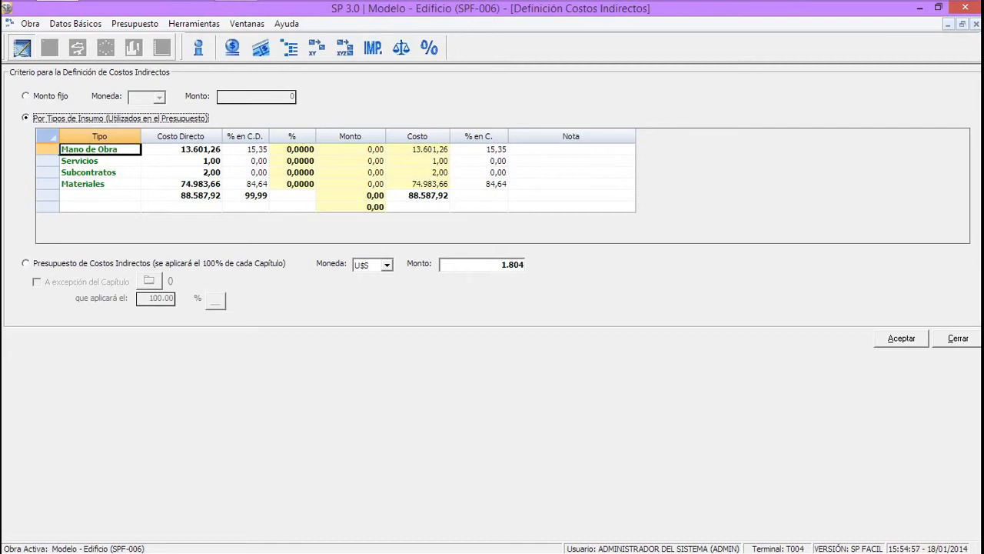
{"action": "left_click", "coordinate": [26, 263]}
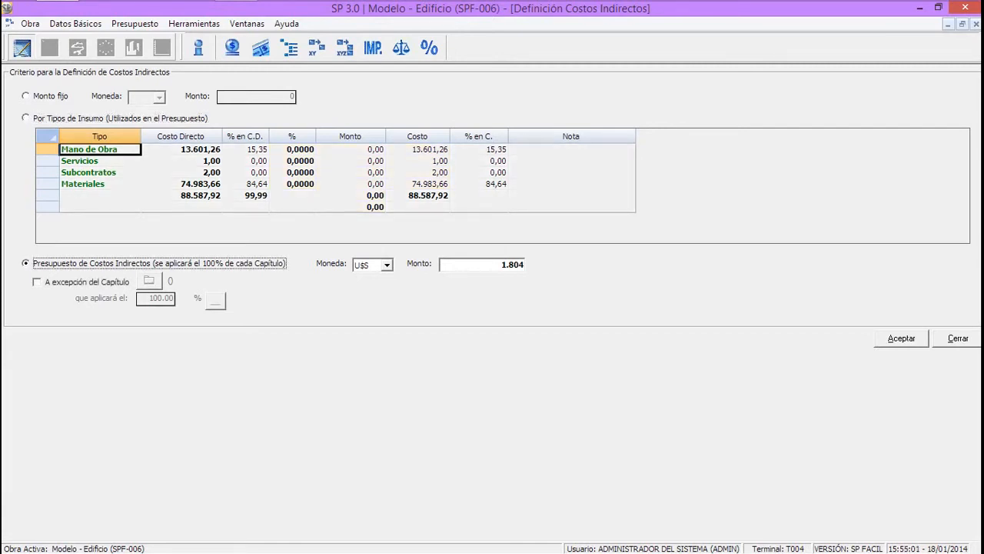
{"action": "left_click", "coordinate": [501, 265]}
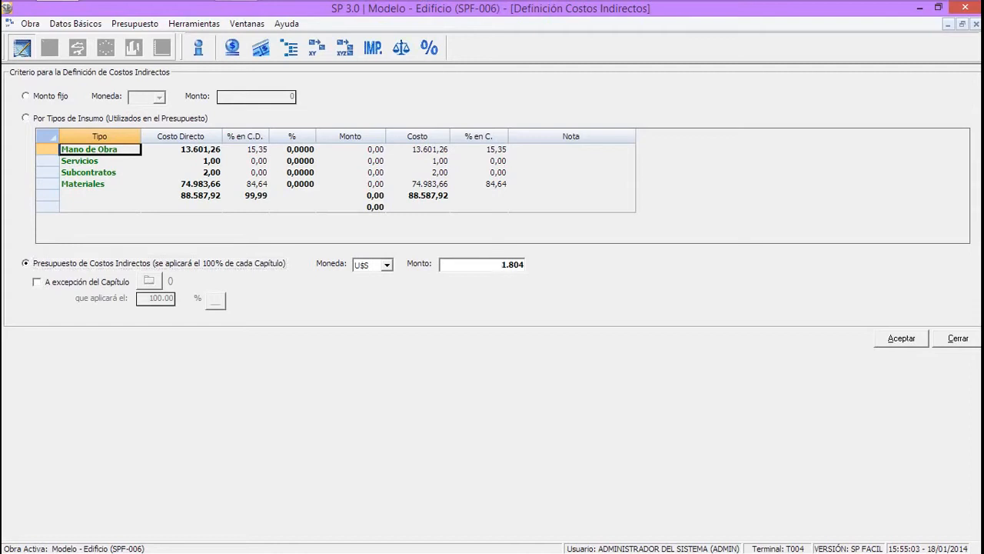
{"action": "key", "text": "Escape"}
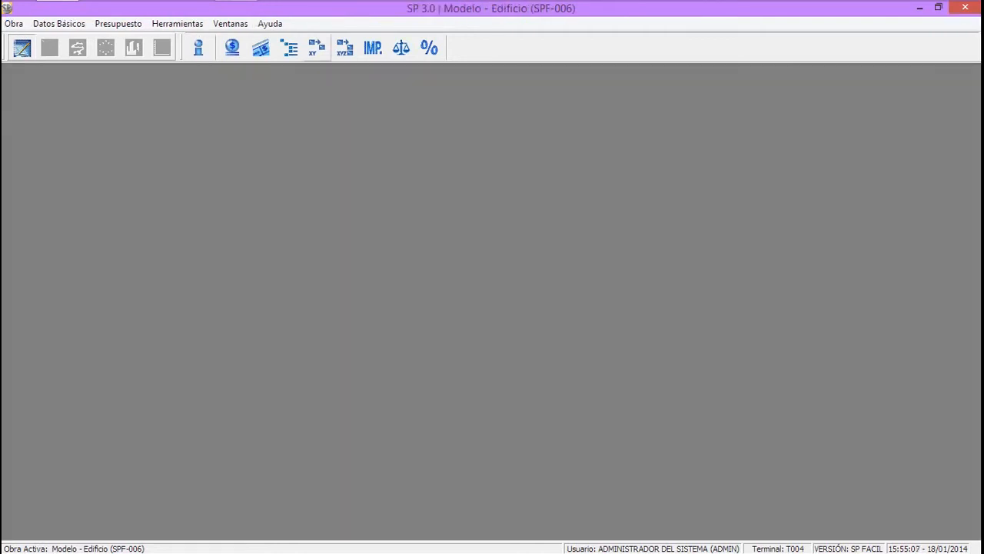
Open the Distribución of Costos Indirectos, look through the percentages and amounts distributed by rubro, and close it
{"action": "left_click", "coordinate": [316, 48]}
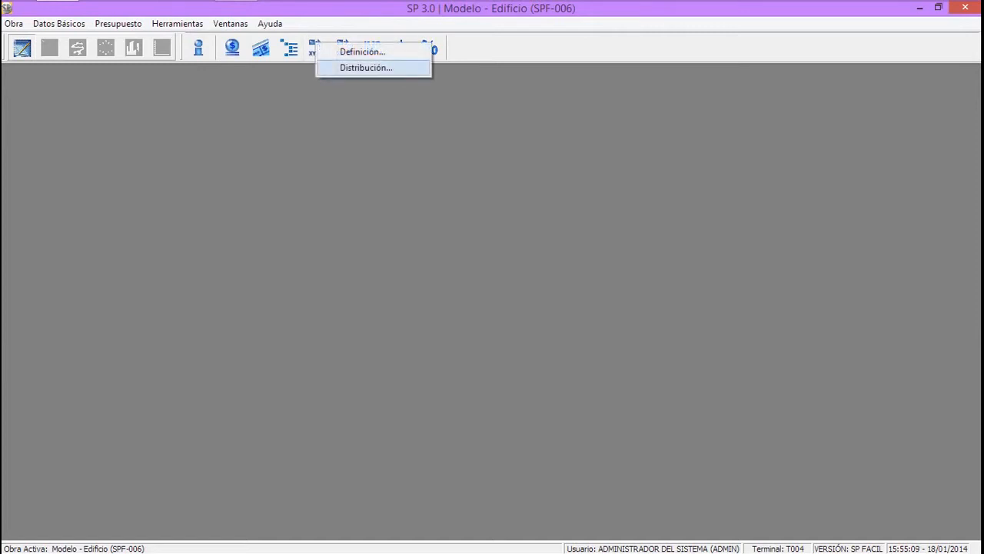
{"action": "key", "text": "Return"}
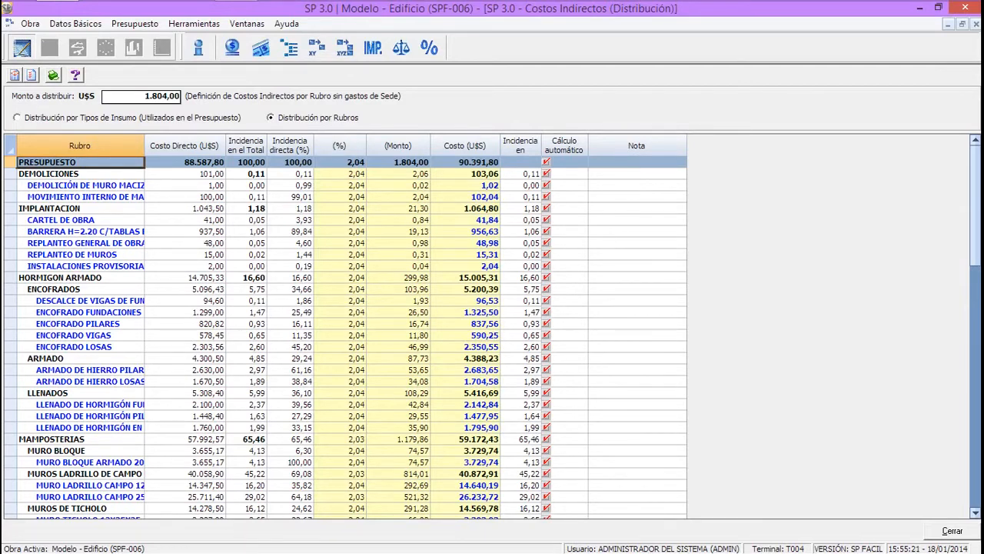
{"action": "left_click", "coordinate": [339, 346]}
{"action": "scroll", "coordinate": [339, 347], "scroll_direction": "down", "scroll_amount": 11}
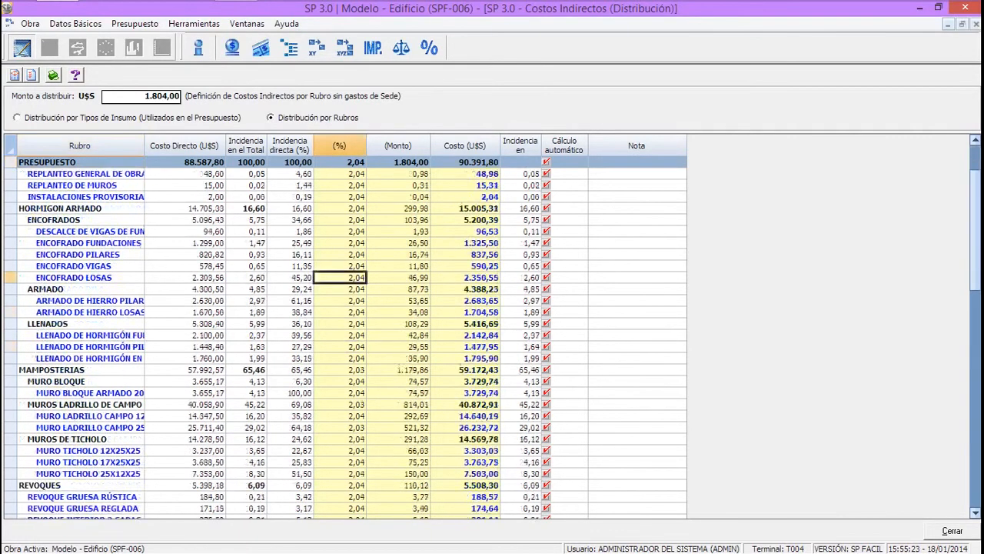
{"action": "scroll", "coordinate": [339, 347], "scroll_direction": "up", "scroll_amount": 6}
{"action": "scroll", "coordinate": [339, 338], "scroll_direction": "up", "scroll_amount": 5}
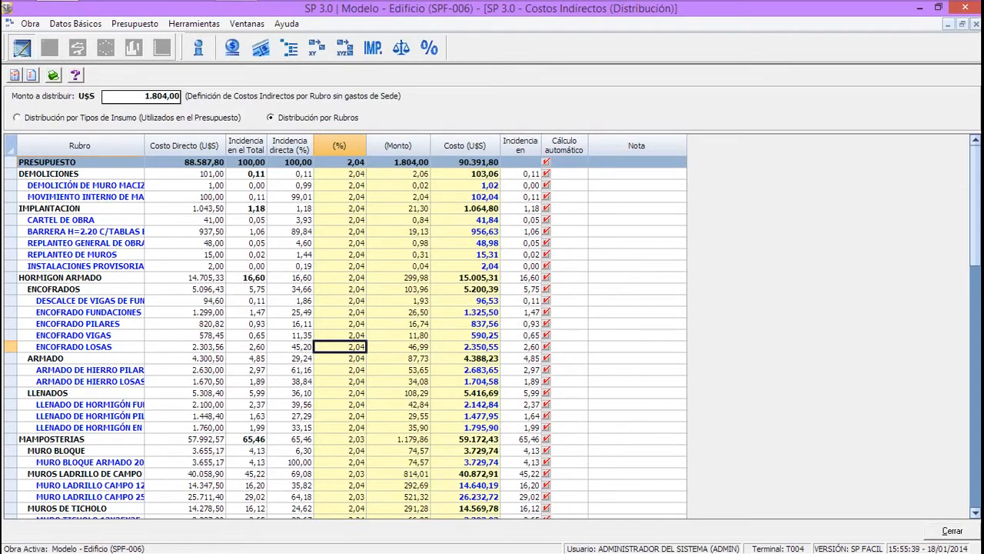
{"action": "left_click", "coordinate": [975, 24]}
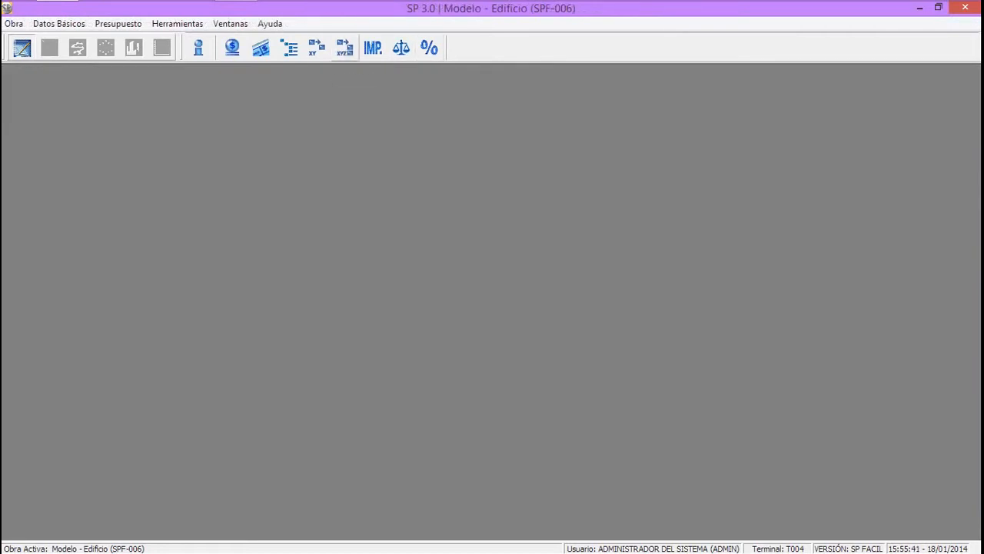
Open Utilidades and examine the Costo, Utilidad (%), Utilidad (Monto) and Precio columns for the whole PRESUPUESTO
{"action": "left_click", "coordinate": [344, 48]}
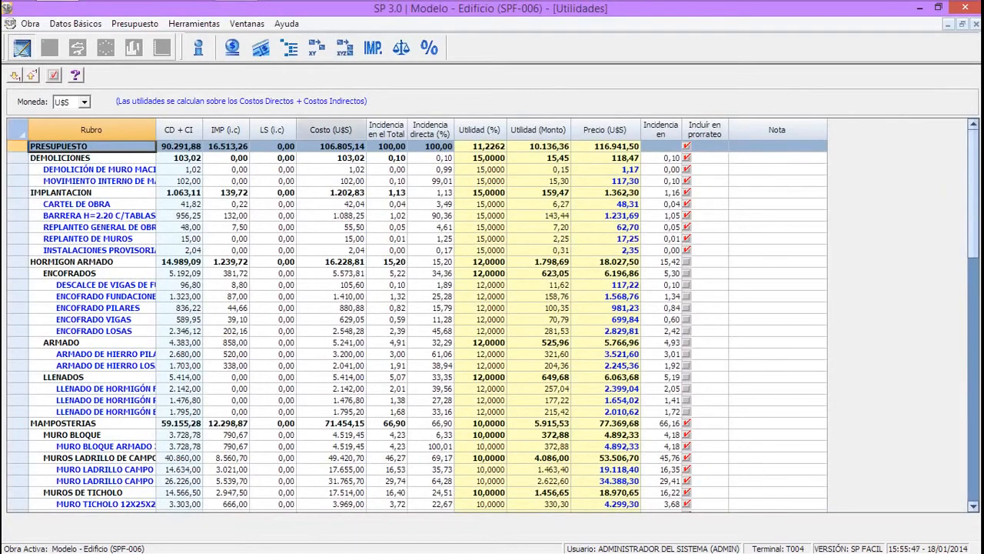
{"action": "left_click", "coordinate": [330, 130]}
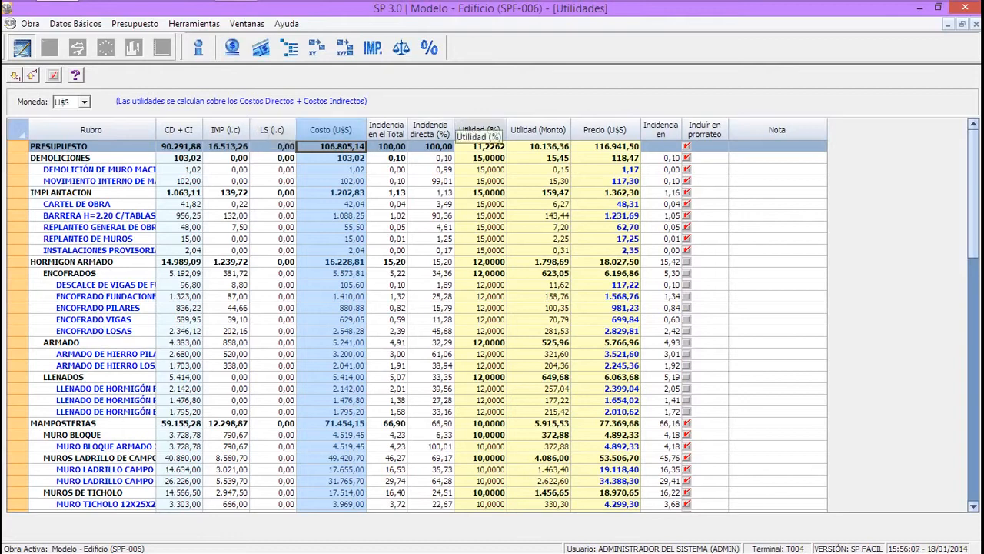
{"action": "left_click", "coordinate": [471, 129]}
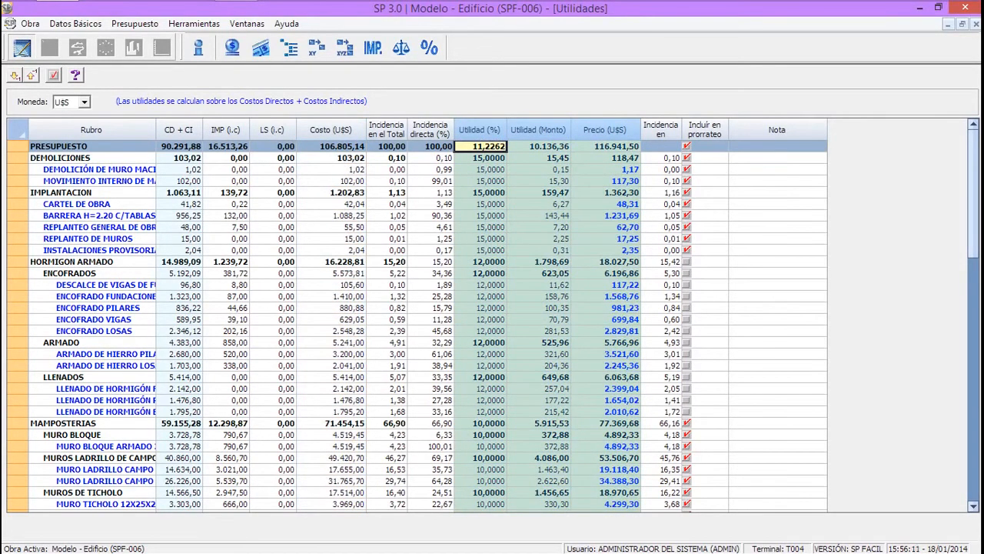
{"action": "left_click", "coordinate": [481, 146]}
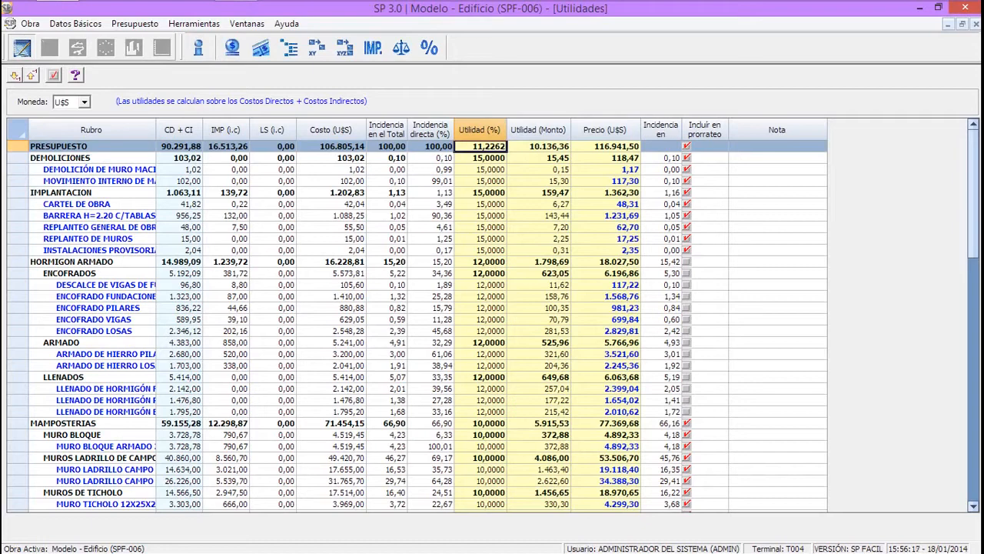
{"action": "left_click", "coordinate": [538, 146]}
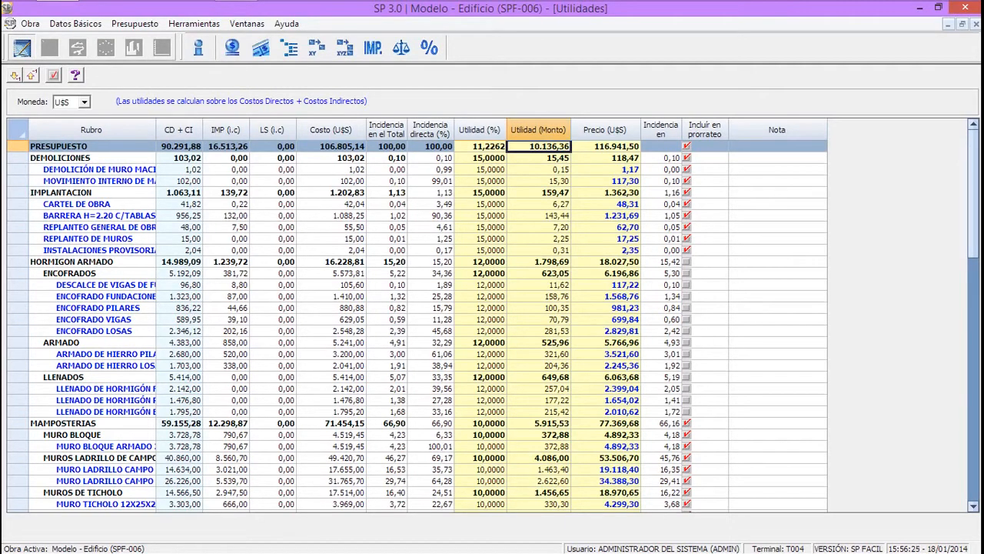
{"action": "left_click", "coordinate": [597, 150]}
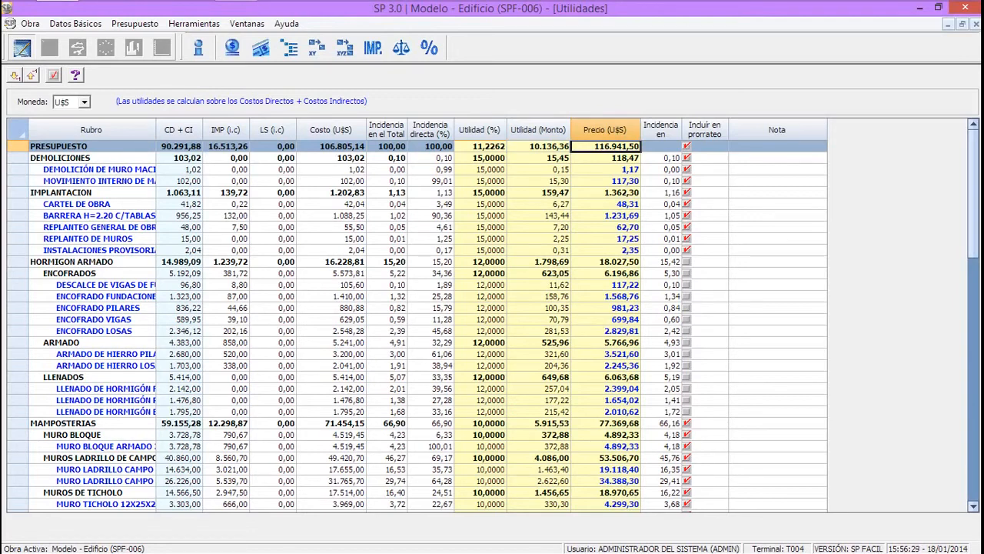
{"action": "left_click", "coordinate": [538, 146]}
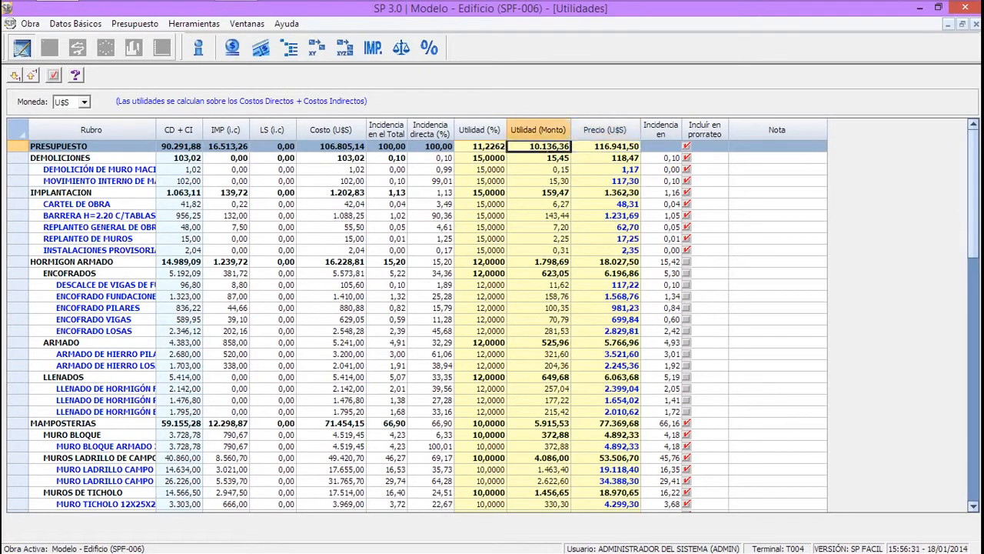
Examine the total Costo of PRESUPUESTO and the Incluir en prorrateo column, and close Utilidades
{"action": "left_click", "coordinate": [331, 146]}
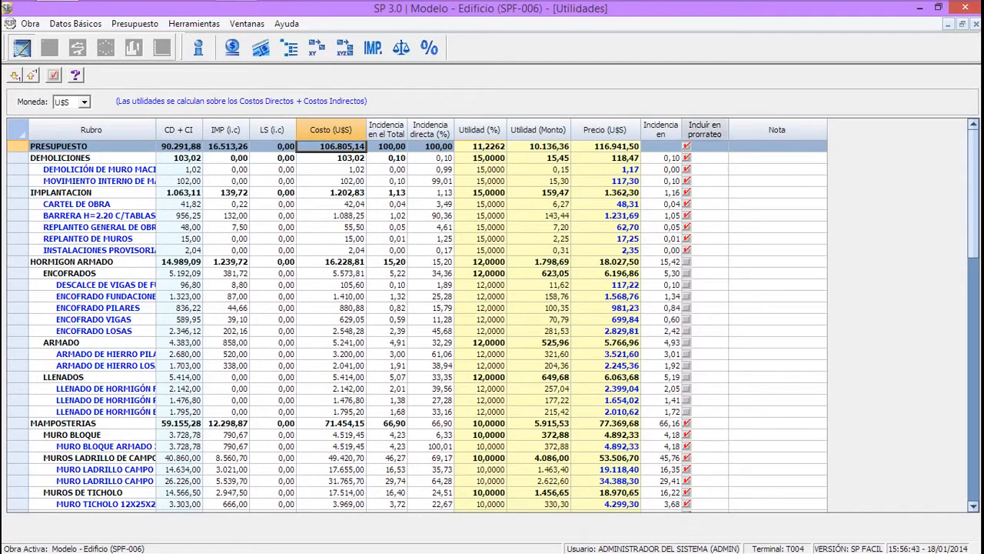
{"action": "left_click", "coordinate": [704, 129]}
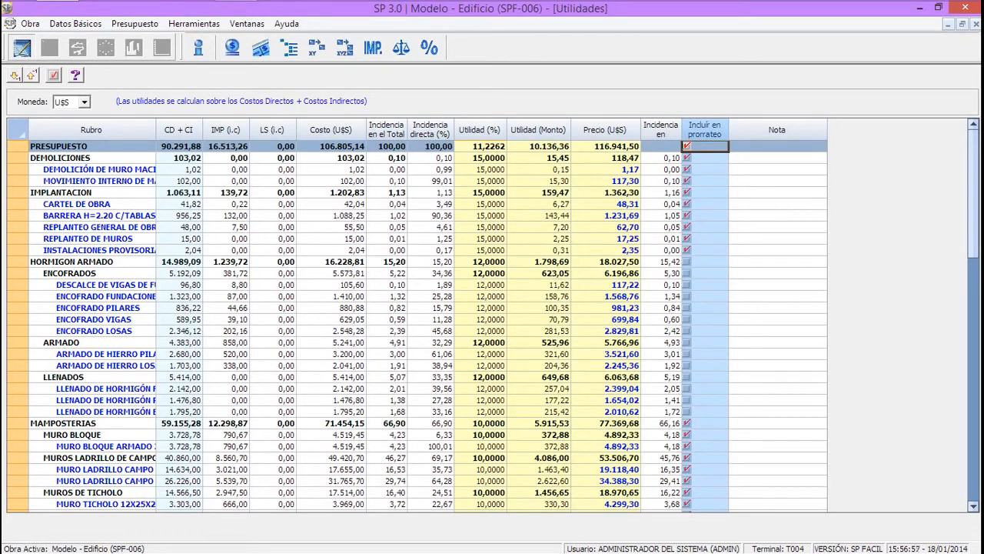
{"action": "key", "text": "Escape"}
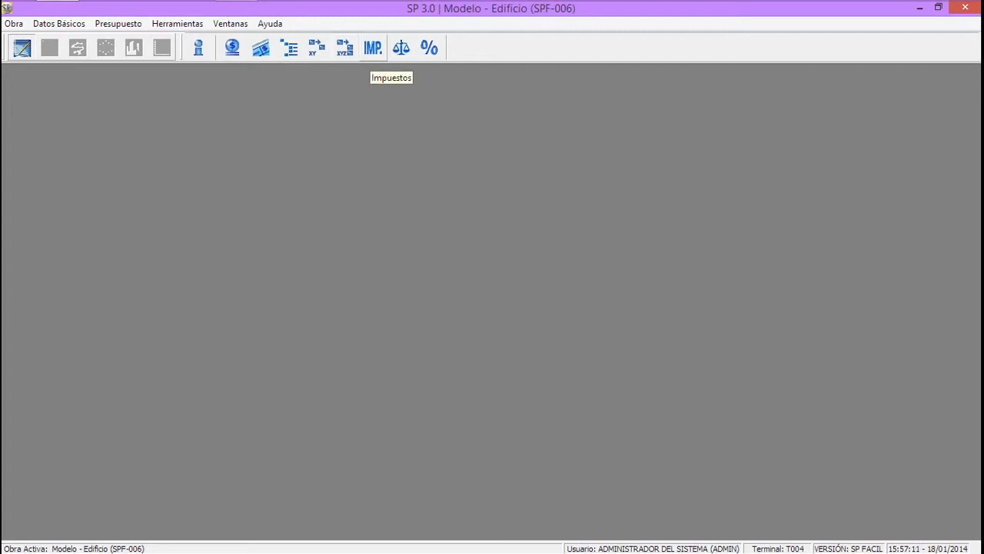
Open Impuestos, review whether IVA integrates the obra's cost and the percentage applied to MAT (Materiales), and close it
{"action": "left_click", "coordinate": [373, 48]}
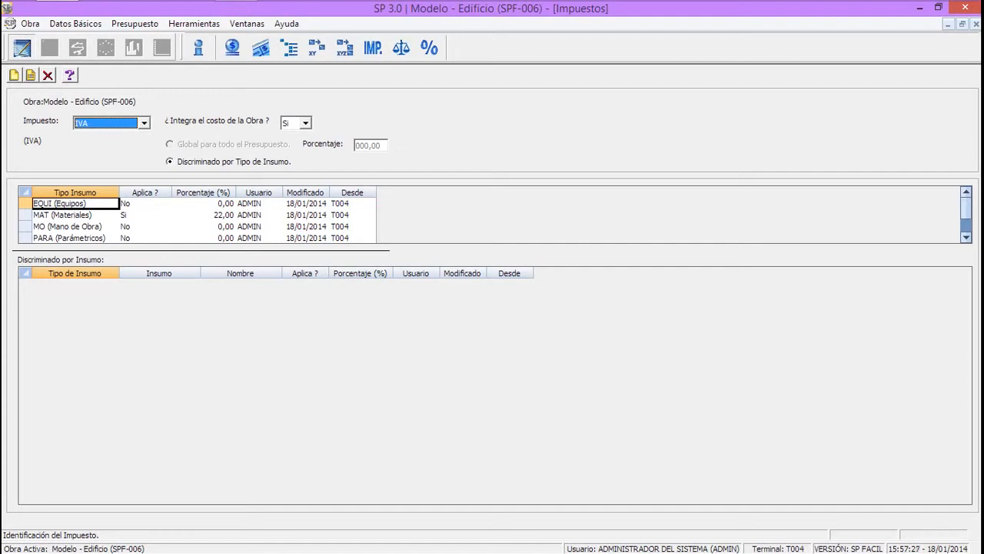
{"action": "left_click", "coordinate": [306, 123]}
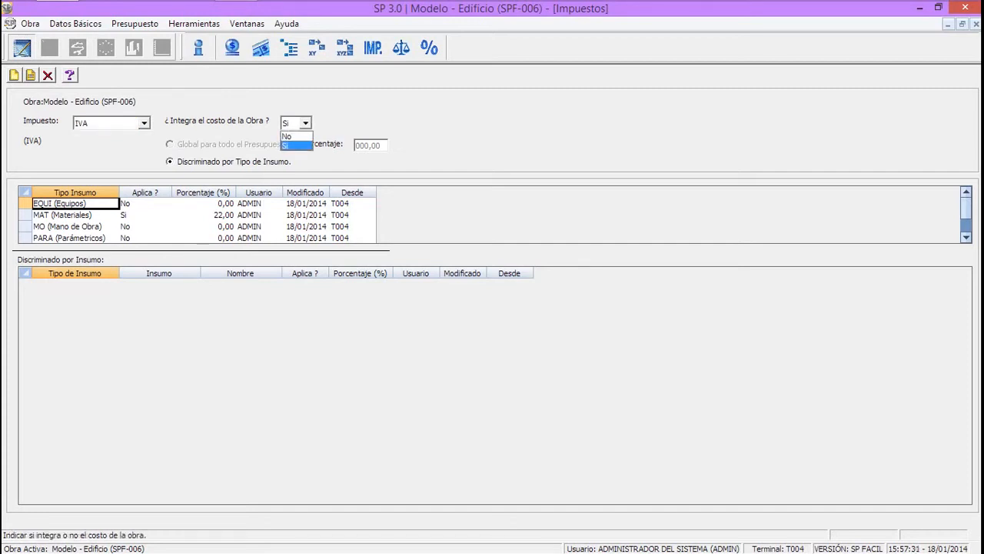
{"action": "left_click", "coordinate": [296, 145]}
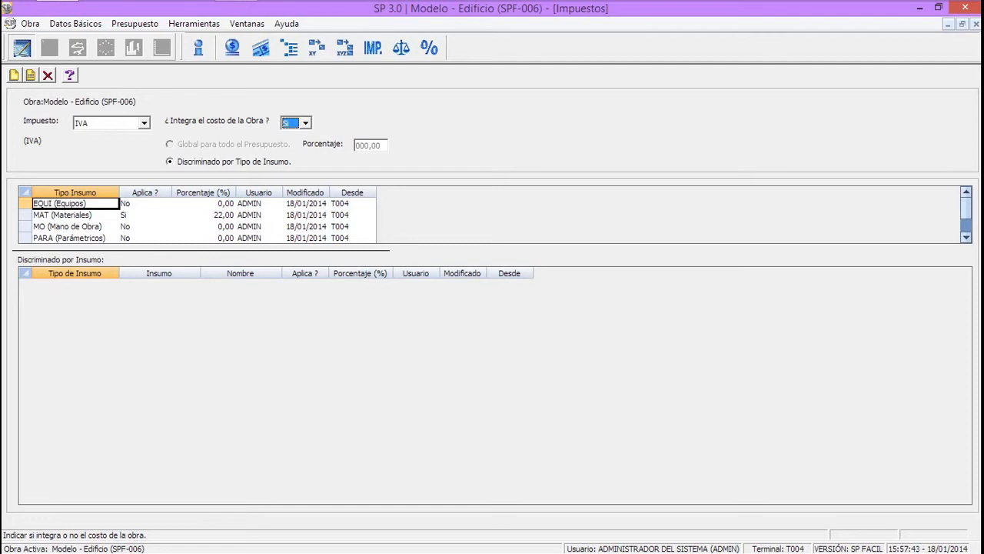
{"action": "left_click", "coordinate": [25, 215]}
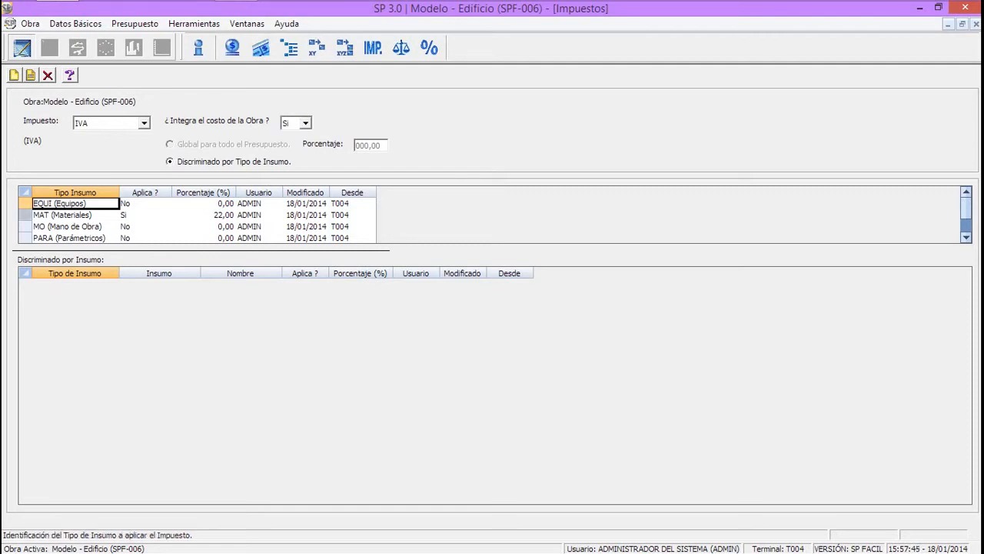
{"action": "left_click", "coordinate": [74, 215]}
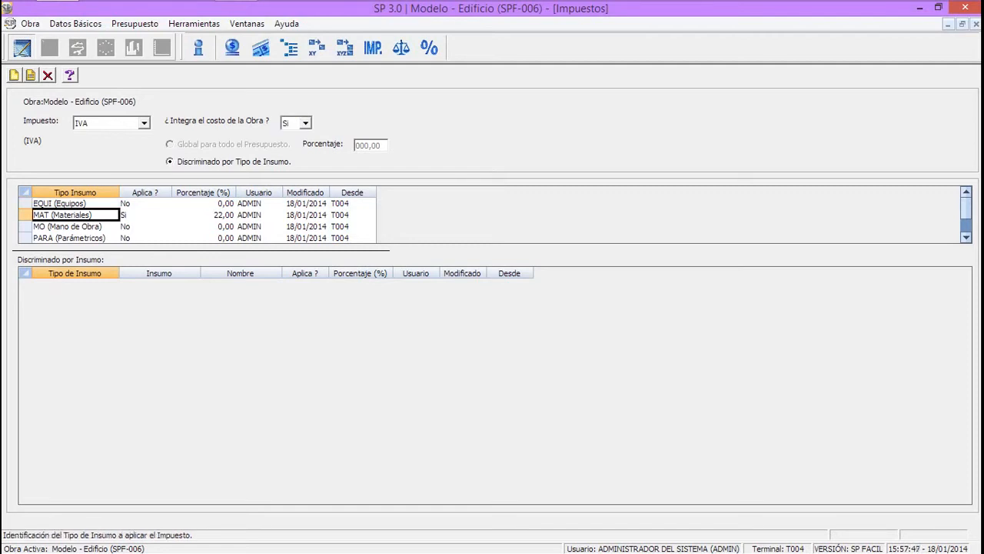
{"action": "left_click", "coordinate": [203, 215]}
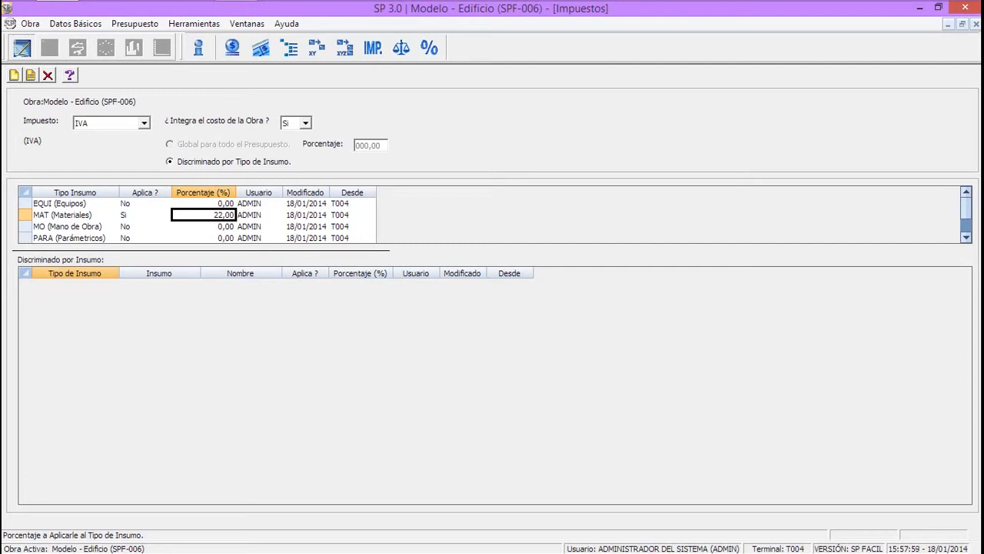
{"action": "key", "text": "Escape"}
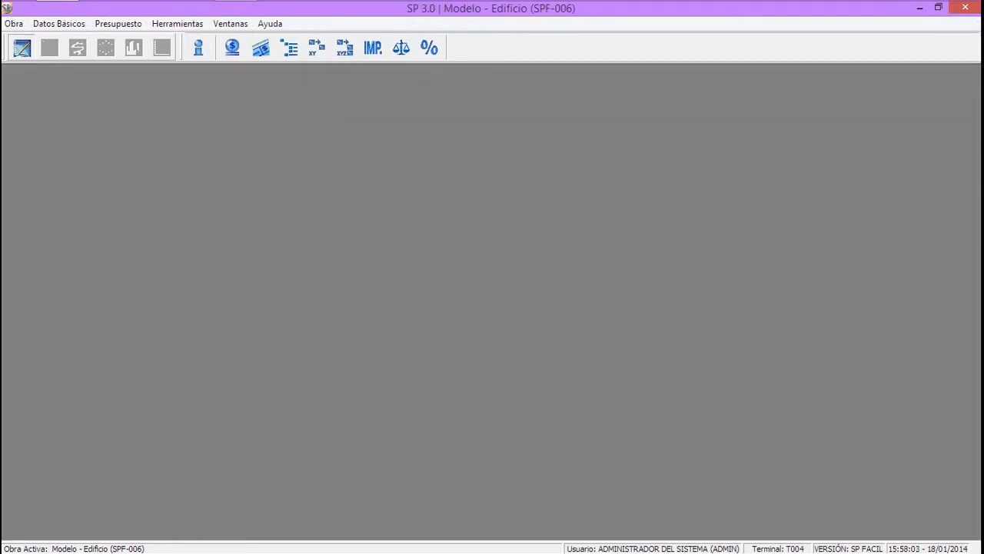
Open Leyes Sociales, review the ¿Integra el Costo de la Obra? options and the Mano de Obra contributions with full-width columns, and close it
{"action": "left_click", "coordinate": [400, 48]}
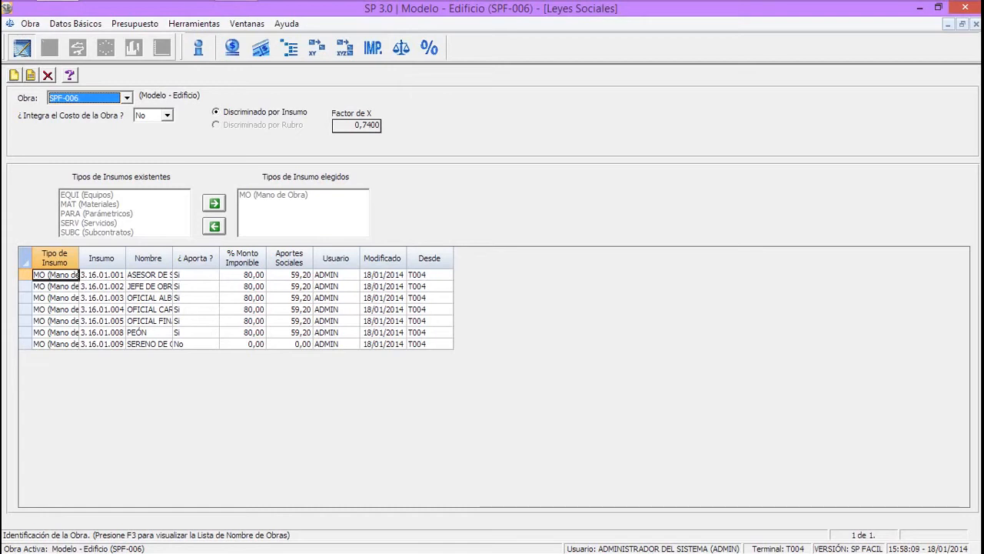
{"action": "left_click", "coordinate": [167, 114]}
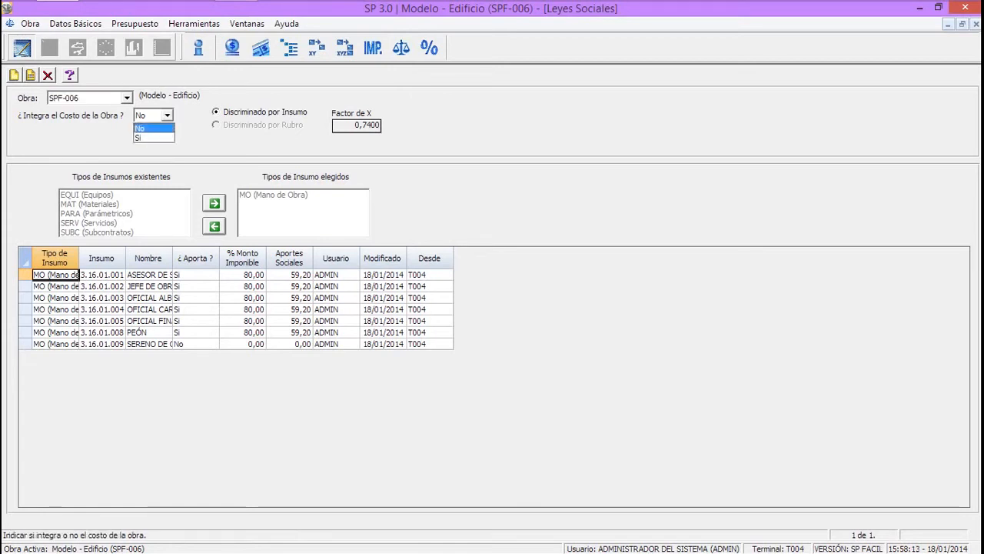
{"action": "key", "text": "Return"}
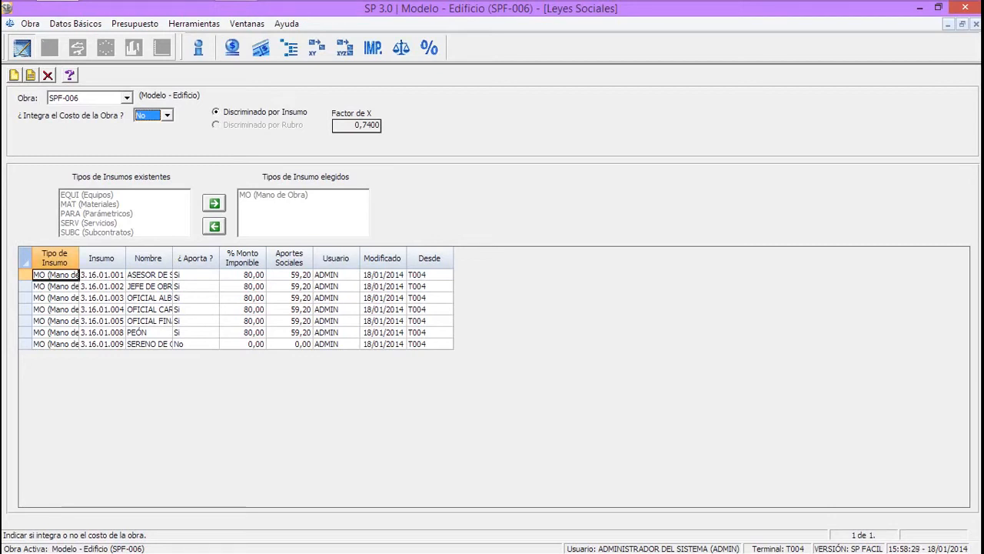
{"action": "double_click", "coordinate": [79, 258]}
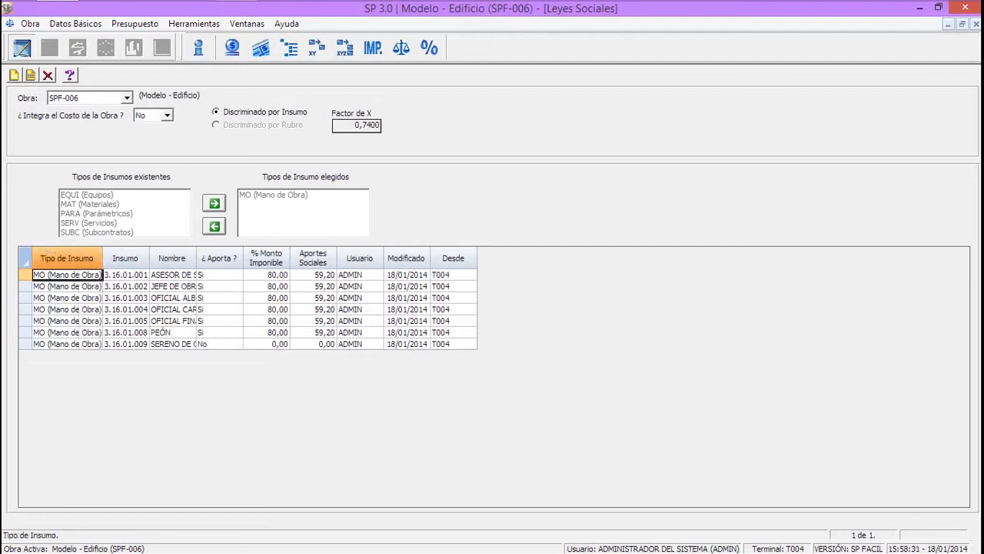
{"action": "double_click", "coordinate": [197, 258]}
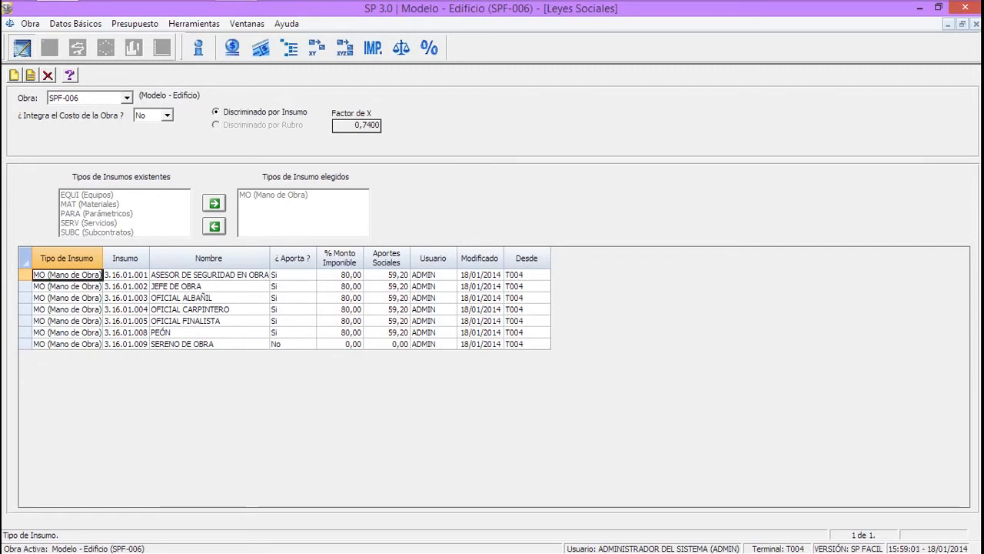
{"action": "key", "text": "Escape"}
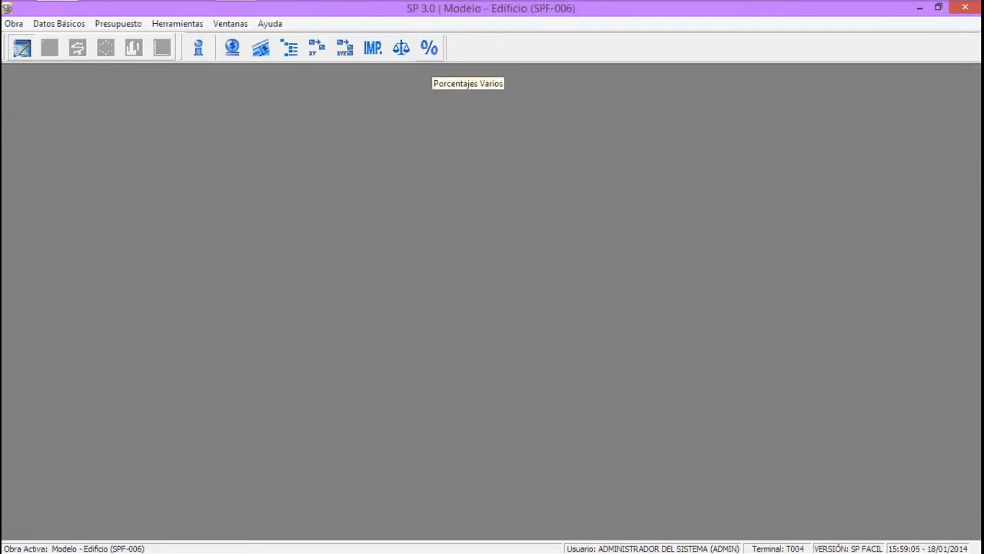
Open Porcentajes varios, review the Imprevistos de obra and Seguros concepts, and close it
{"action": "left_click", "coordinate": [428, 48]}
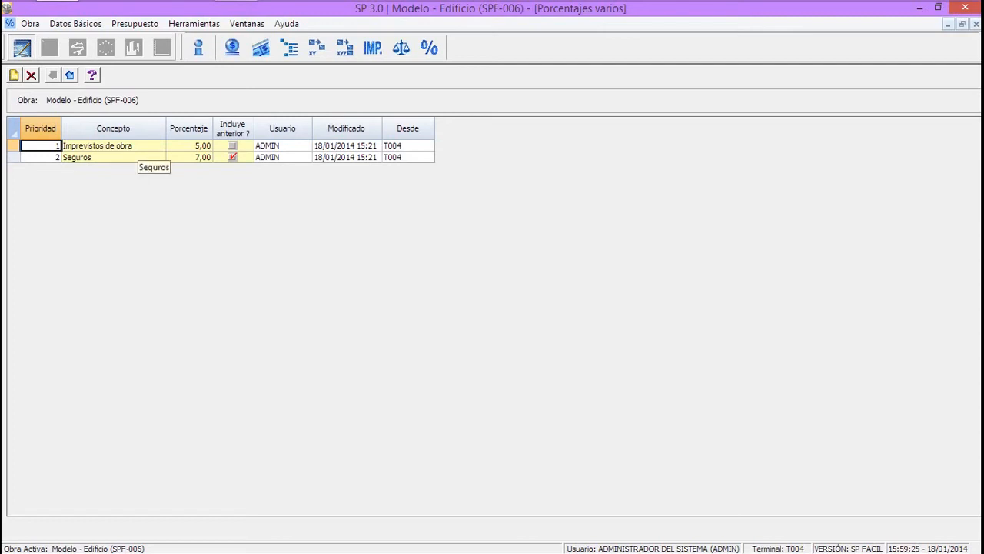
{"action": "left_click", "coordinate": [131, 157]}
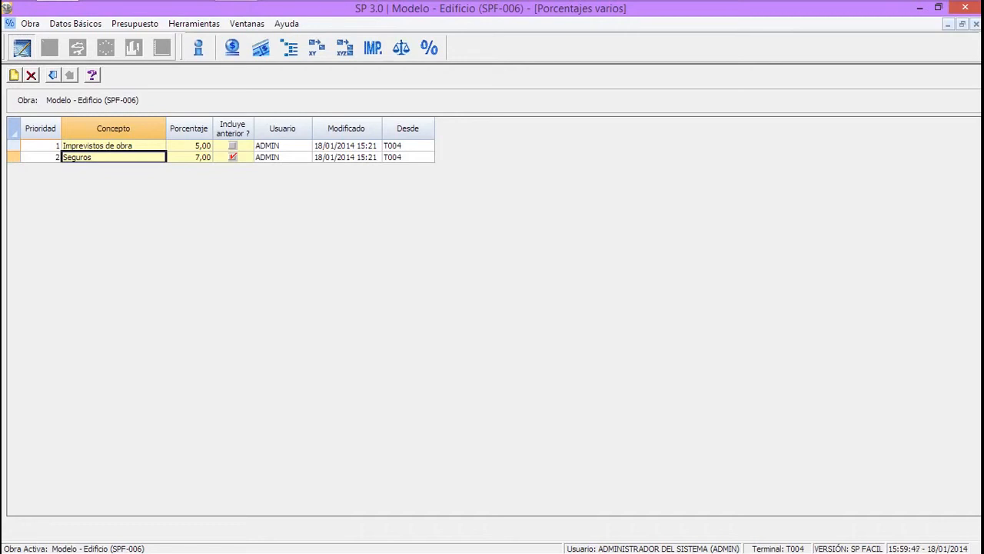
{"action": "left_click", "coordinate": [976, 24]}
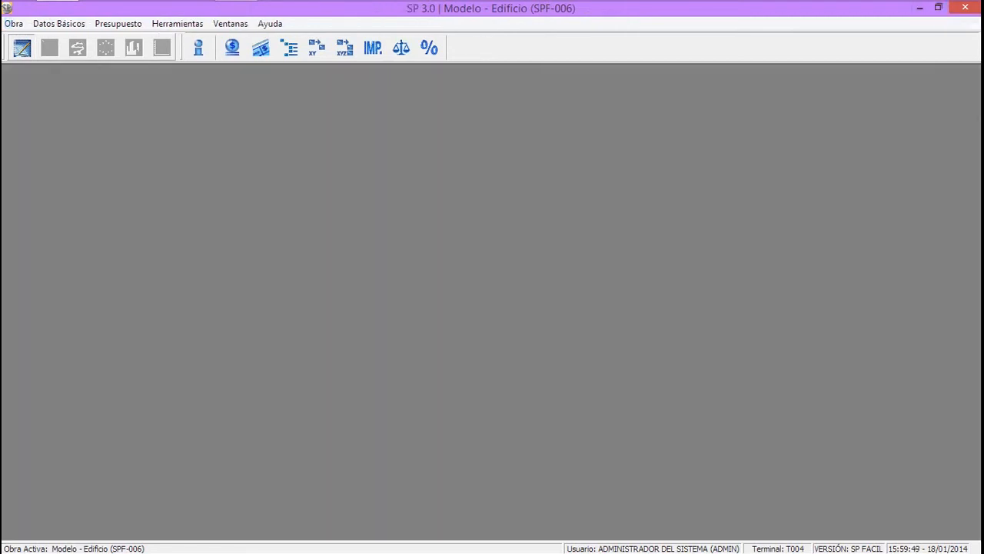
Open the Rubrado de Presupuesto and generate the Presupuesto Cuadro report for PRESUPUESTO with Imprimir Aportes Sociales enabled
{"action": "left_click", "coordinate": [290, 48]}
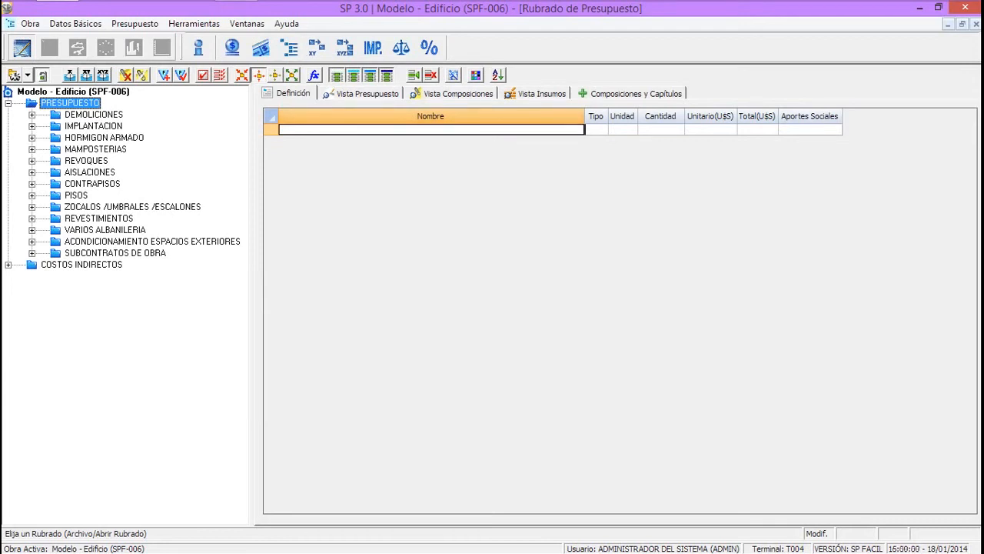
{"action": "left_click", "coordinate": [361, 93]}
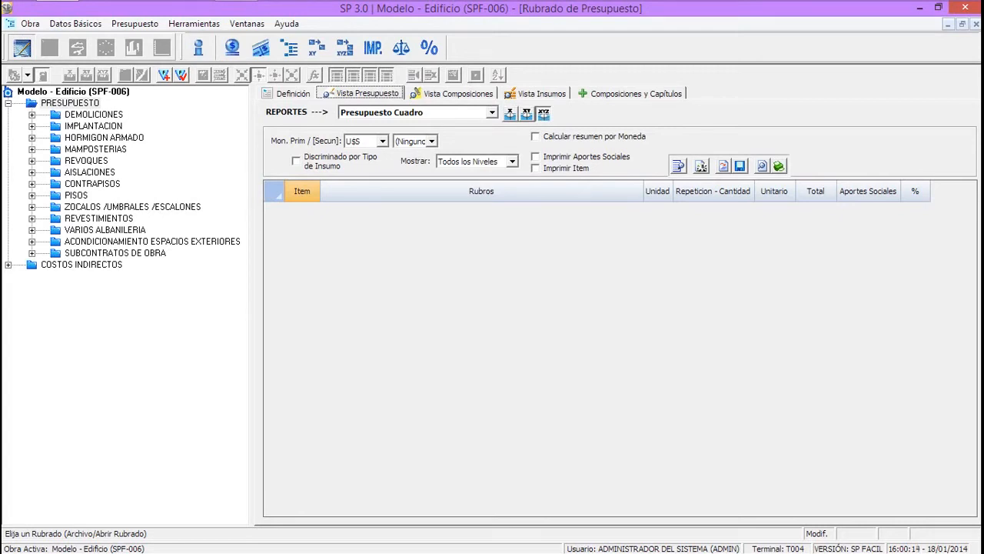
{"action": "left_click", "coordinate": [535, 156]}
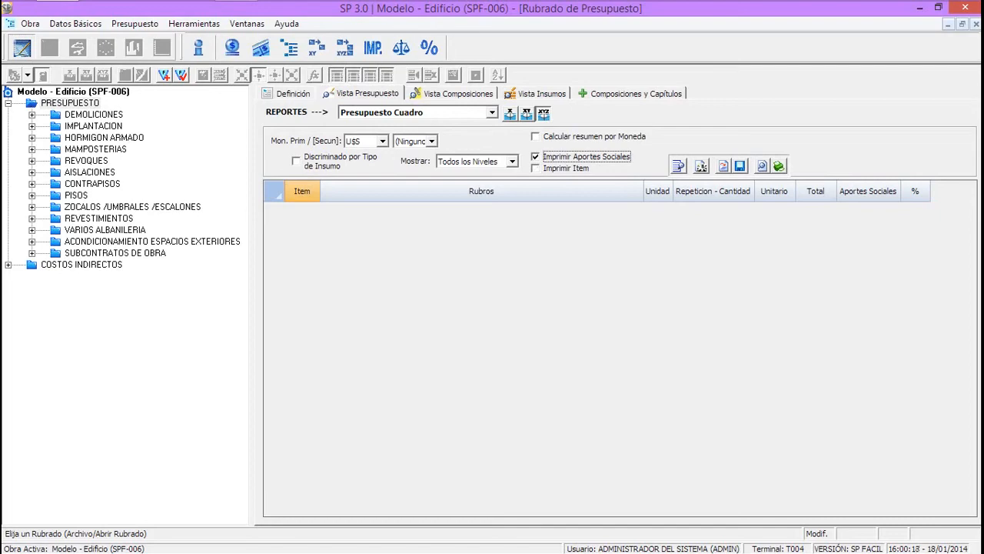
{"action": "left_click", "coordinate": [678, 166]}
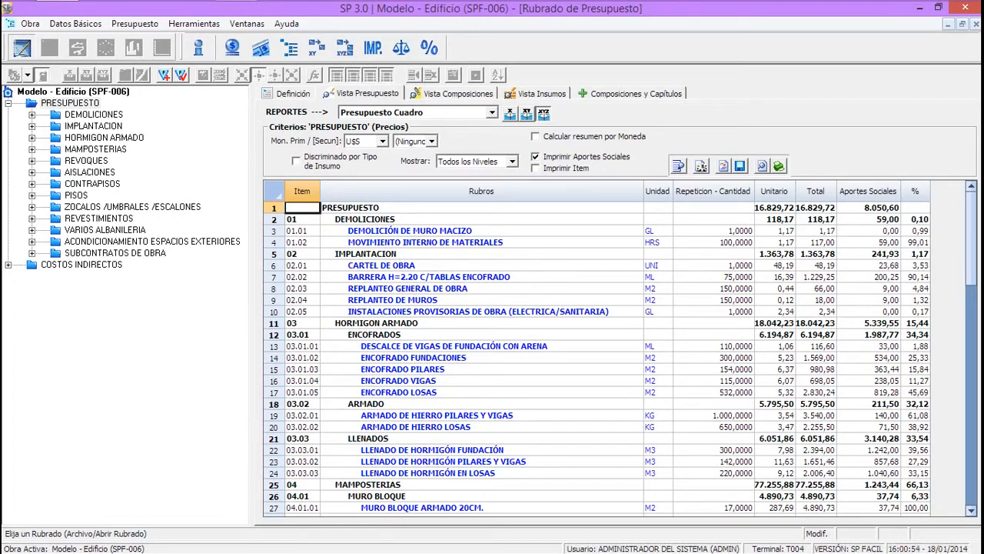
Break the Presupuesto Cuadro down by Tipo de Insumo and examine the MO, SERV, SUBC and MAT columns
{"action": "left_click", "coordinate": [297, 161]}
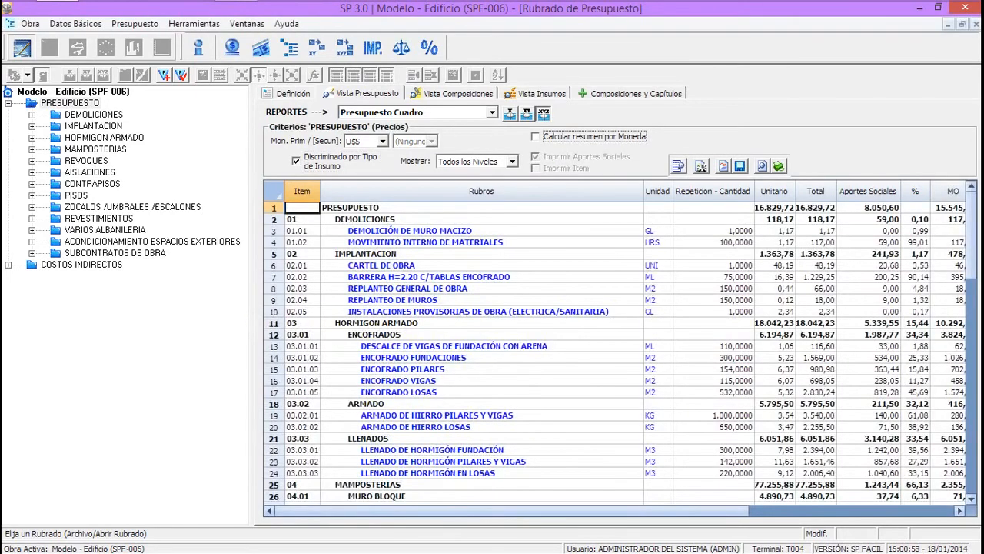
{"action": "left_click_drag", "start_coordinate": [723, 510], "coordinate": [791, 510]}
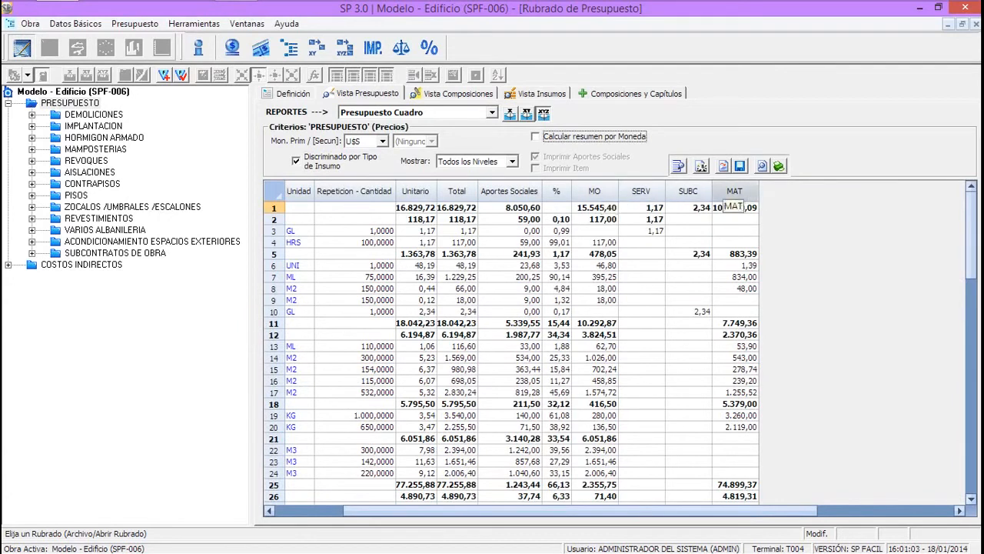
{"action": "left_click", "coordinate": [598, 192]}
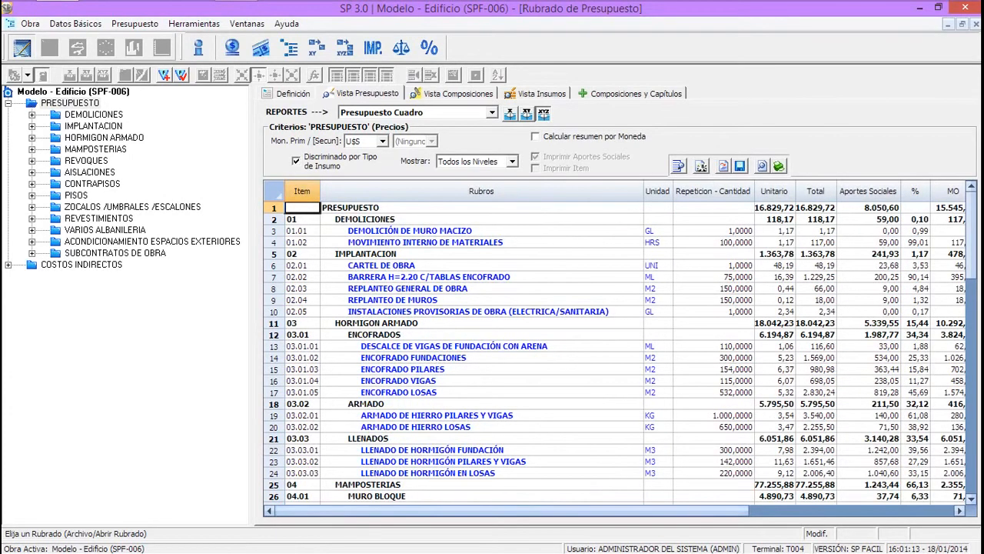
Disable Discriminado por Tipo de Insumo and generate the Presupuesto Cuadro for the HORMIGON ARMADO chapter only
{"action": "left_click", "coordinate": [296, 161]}
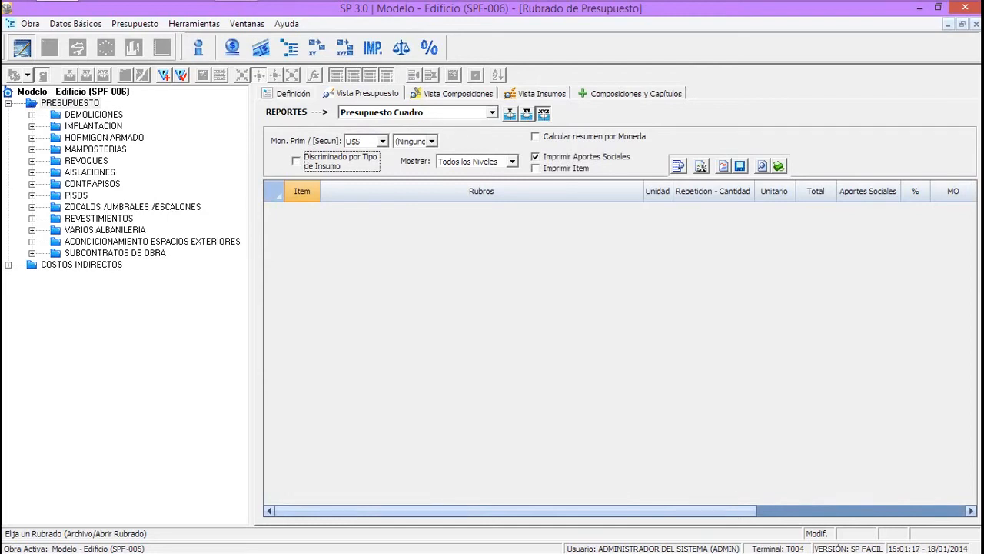
{"action": "left_click", "coordinate": [104, 137]}
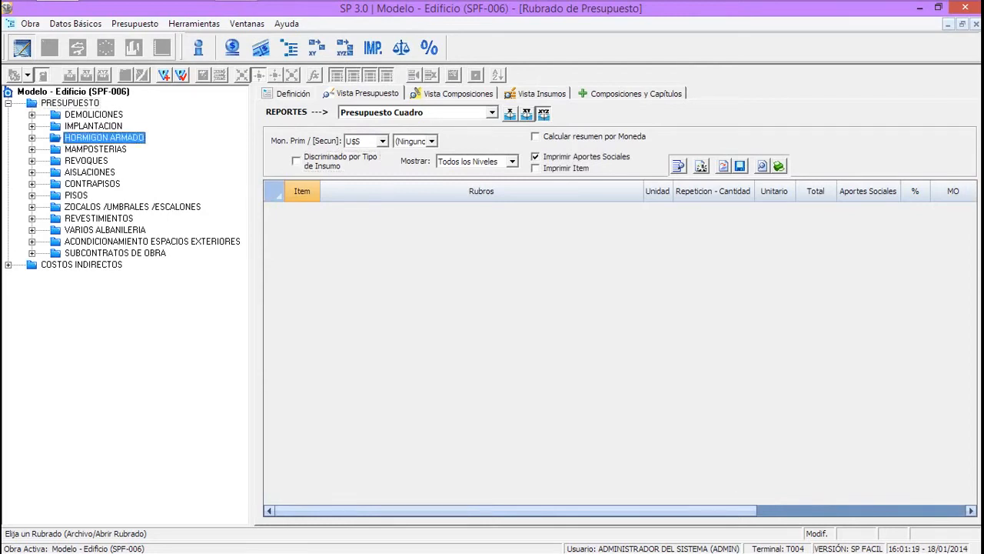
{"action": "left_click", "coordinate": [678, 165]}
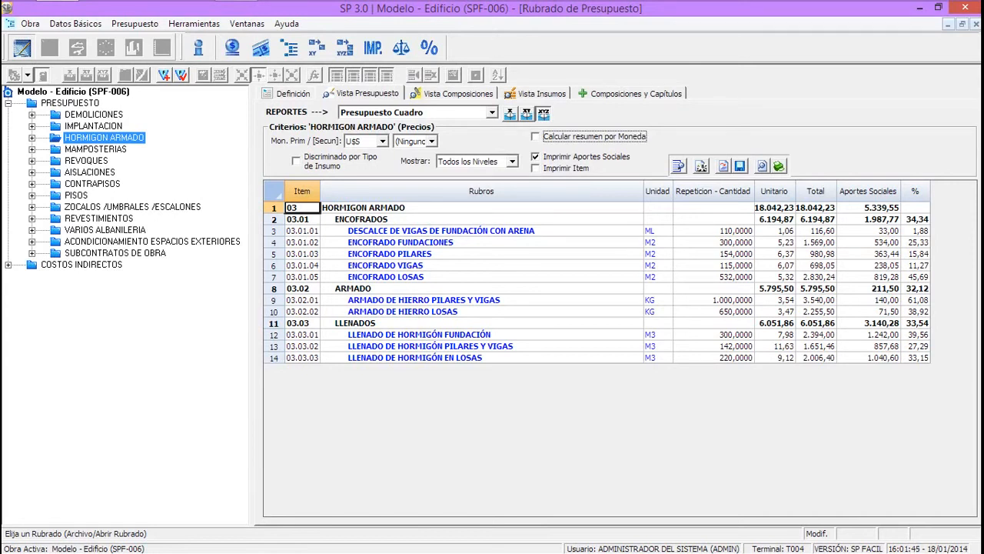
Generate the Presupuesto Consolidado for the whole PRESUPUESTO with Ver Totales, hide the Código column and widen Rubros to fit its names
{"action": "left_click", "coordinate": [492, 112]}
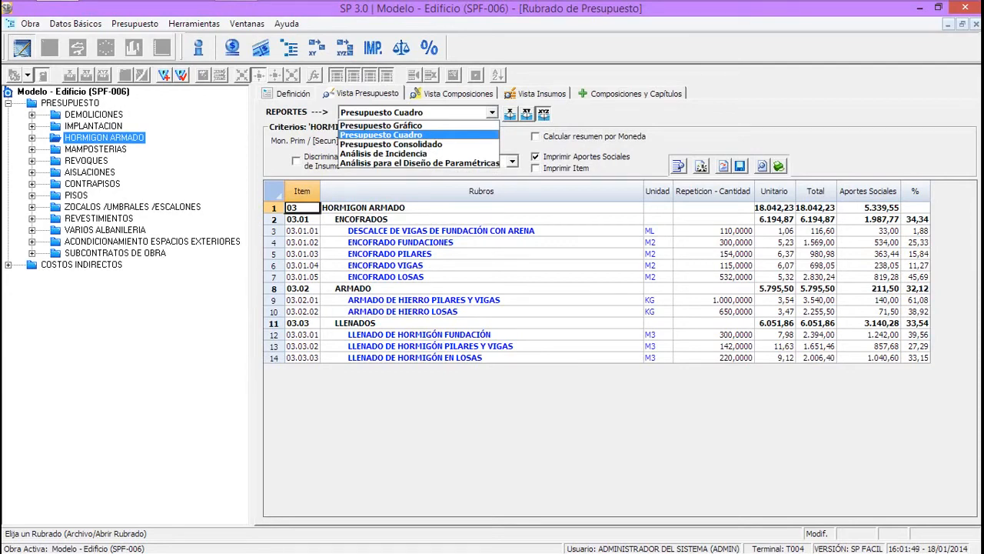
{"action": "key", "text": "Down"}
{"action": "key", "text": "Return"}
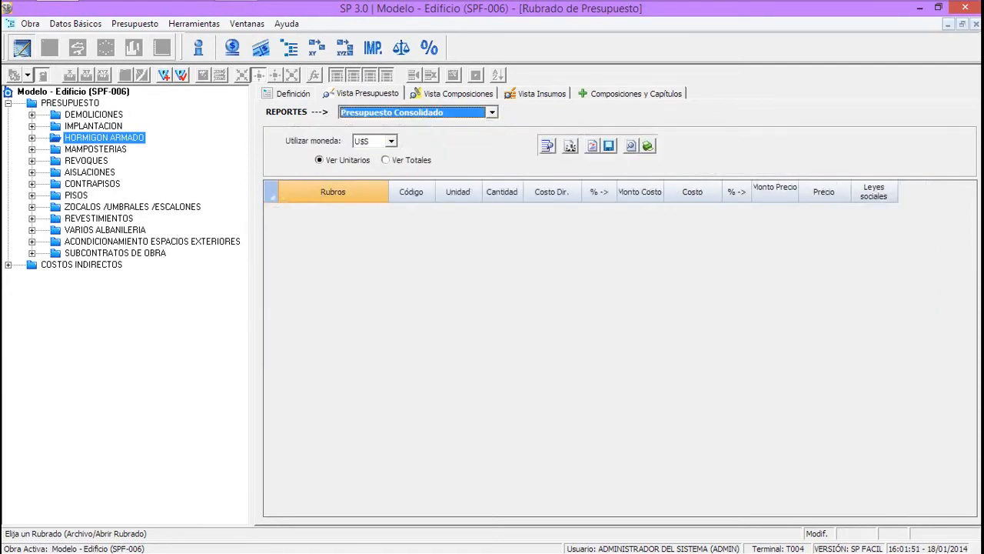
{"action": "left_click", "coordinate": [70, 103]}
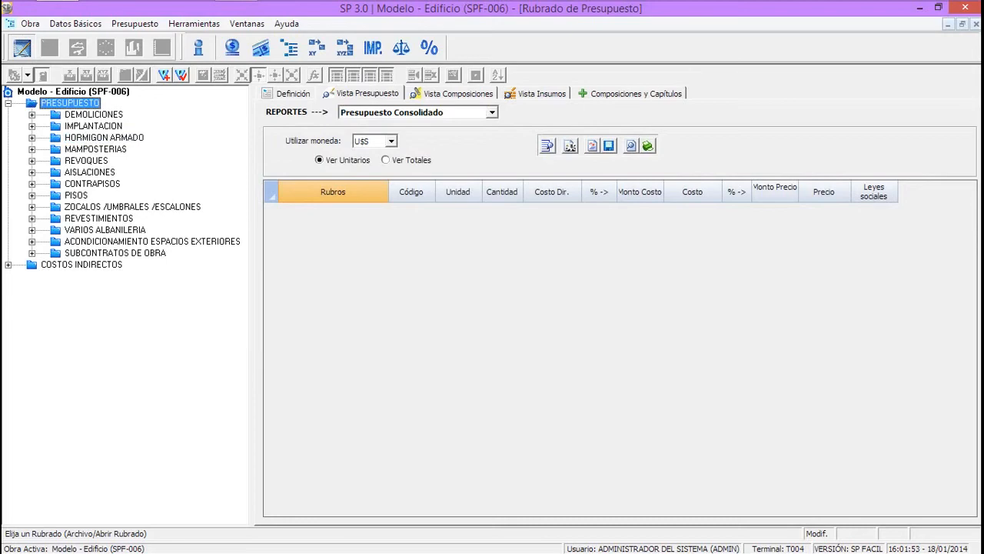
{"action": "left_click", "coordinate": [385, 160]}
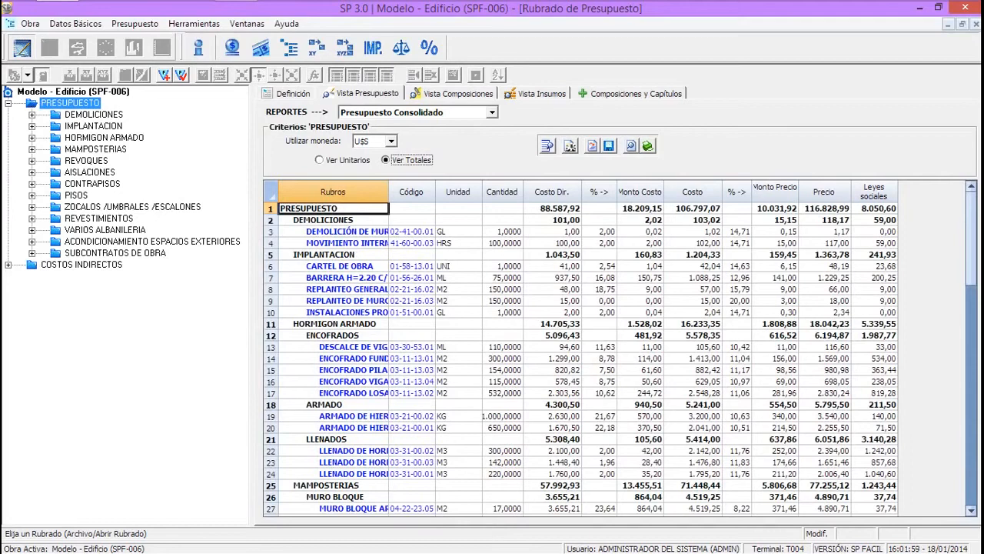
{"action": "right_click", "coordinate": [411, 192]}
{"action": "left_click", "coordinate": [477, 200]}
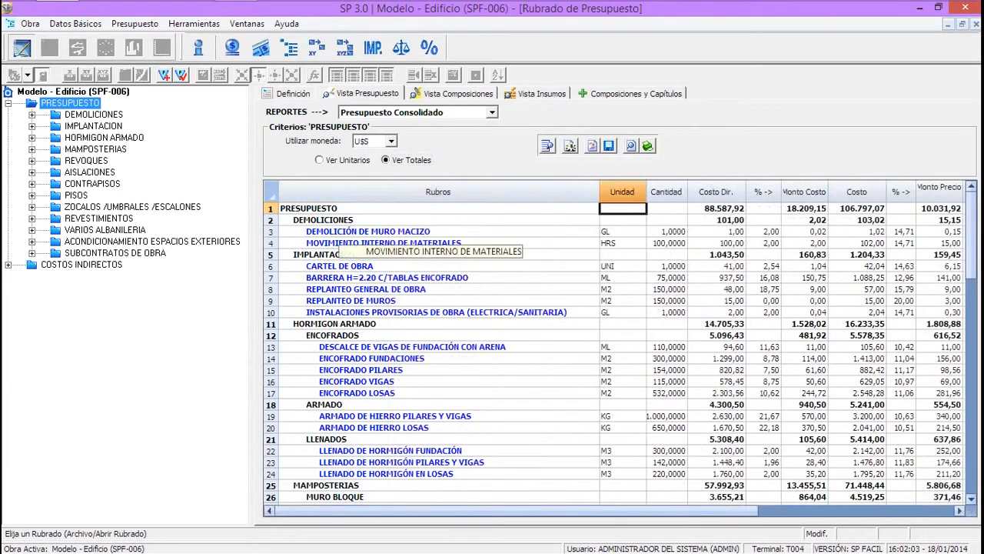
Examine the Costo Dir., Monto Costo and Costo columns of the Presupuesto Consolidado, including the Monto Costo total for PRESUPUESTO
{"action": "left_click", "coordinate": [715, 192]}
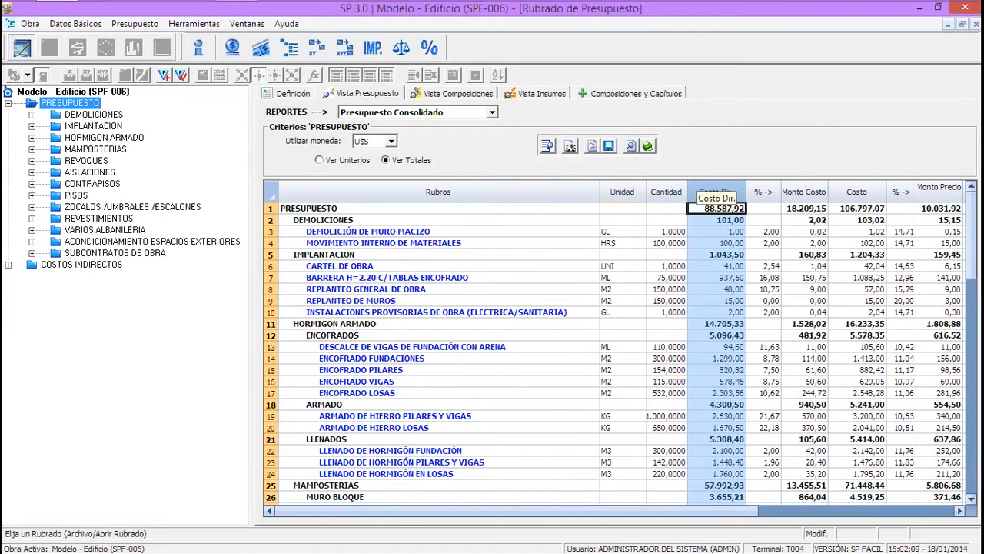
{"action": "left_click", "coordinate": [803, 191]}
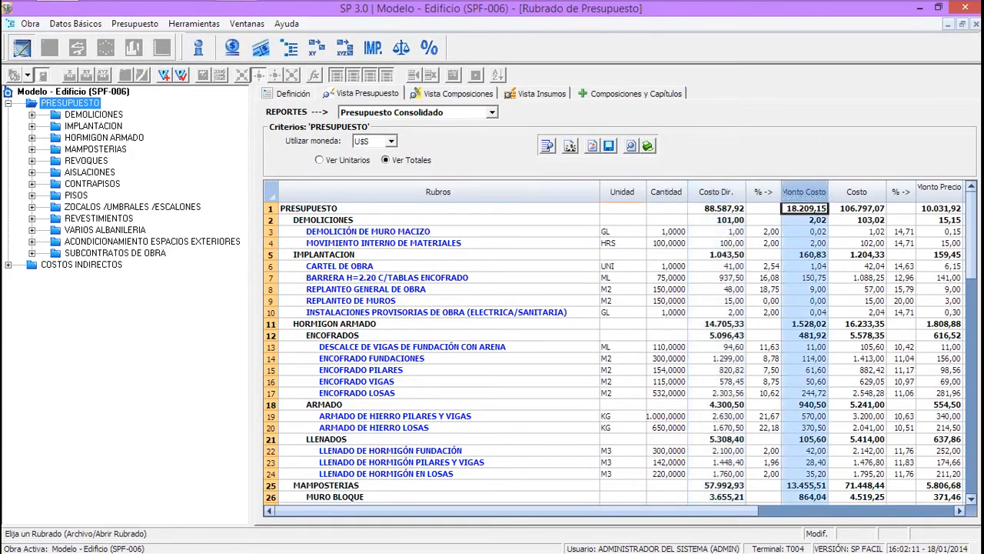
{"action": "left_click", "coordinate": [855, 191]}
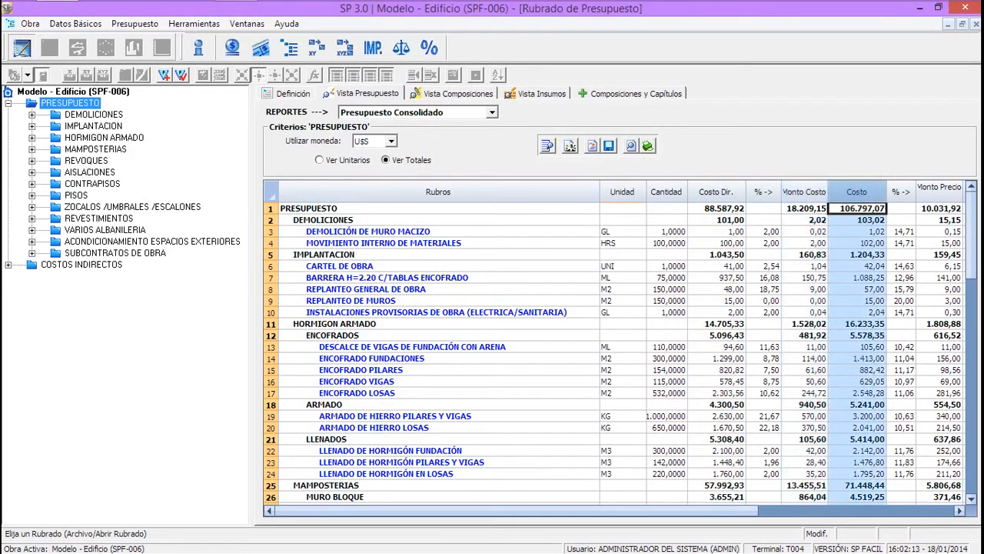
{"action": "left_click", "coordinate": [805, 208]}
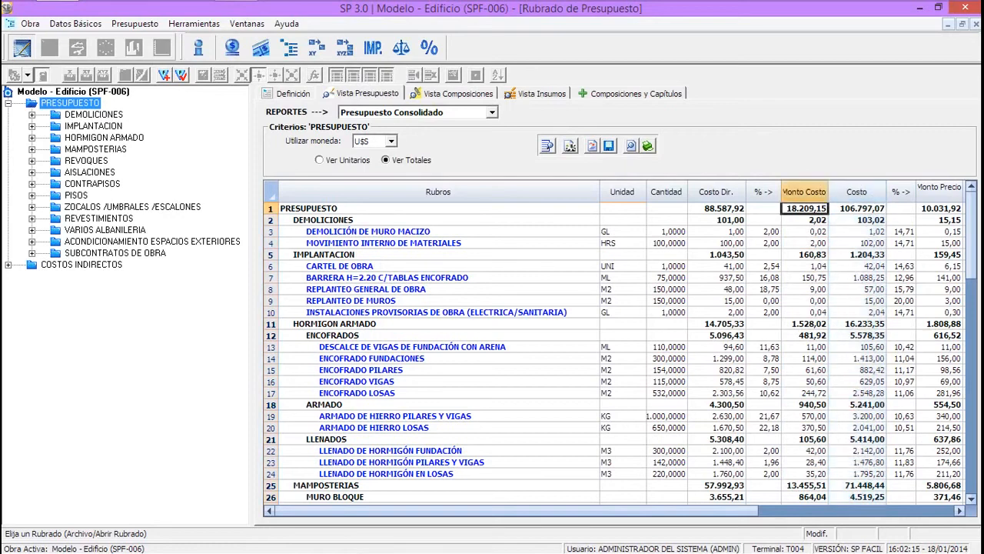
Examine the Costo Dir., Monto Precio, Precio and Leyes sociales columns of the Presupuesto Consolidado and narrow the Rubros column to fit its names
{"action": "left_click", "coordinate": [717, 208]}
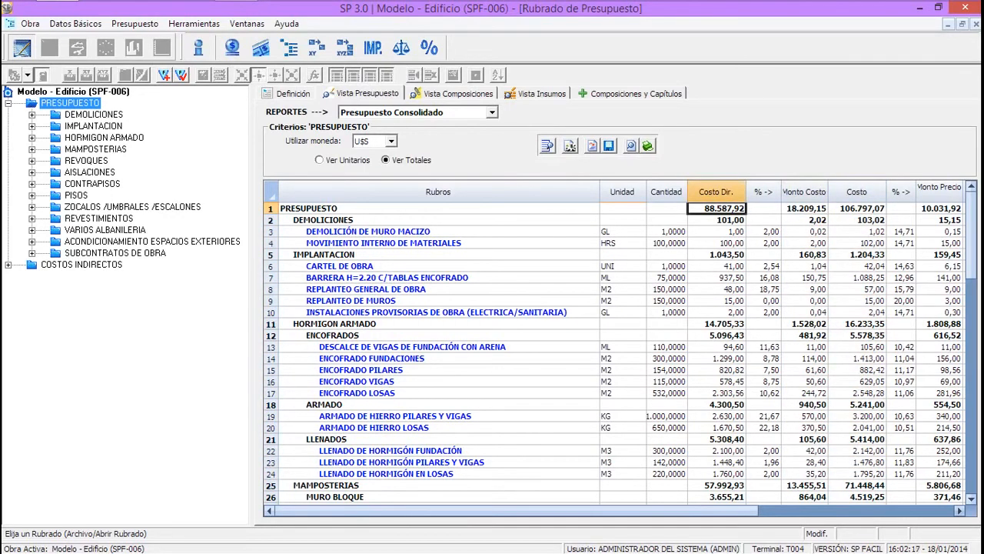
{"action": "left_click", "coordinate": [960, 511]}
{"action": "left_click", "coordinate": [619, 208]}
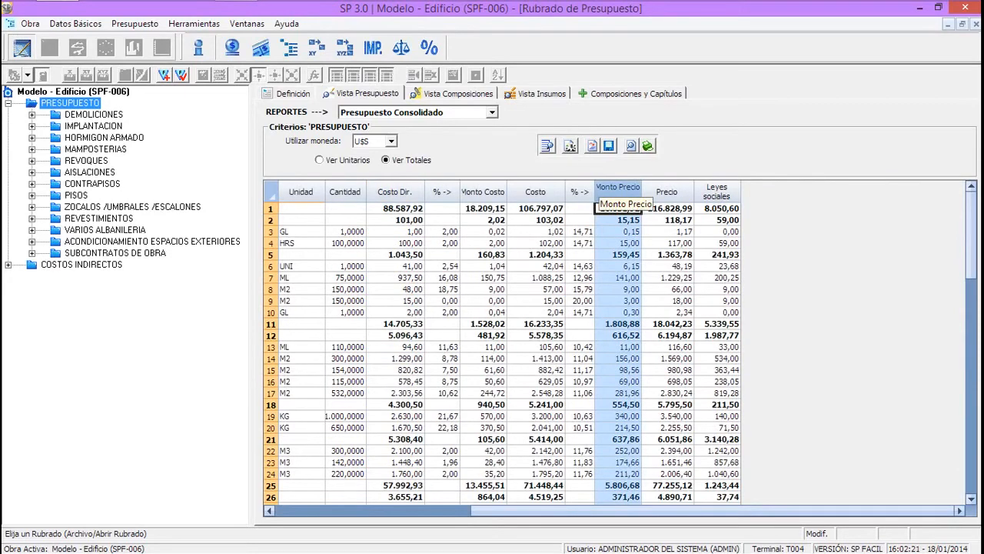
{"action": "left_click", "coordinate": [667, 192]}
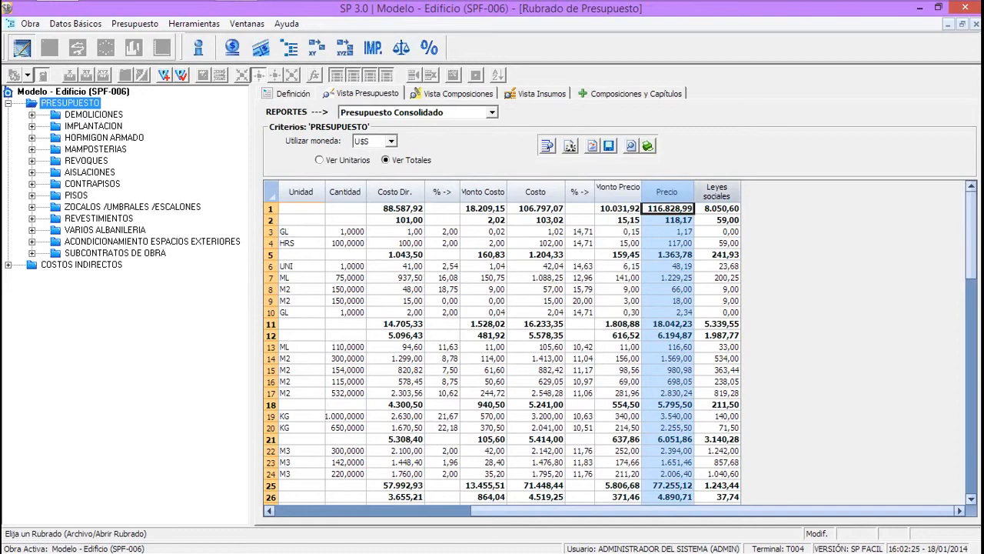
{"action": "left_click", "coordinate": [717, 192]}
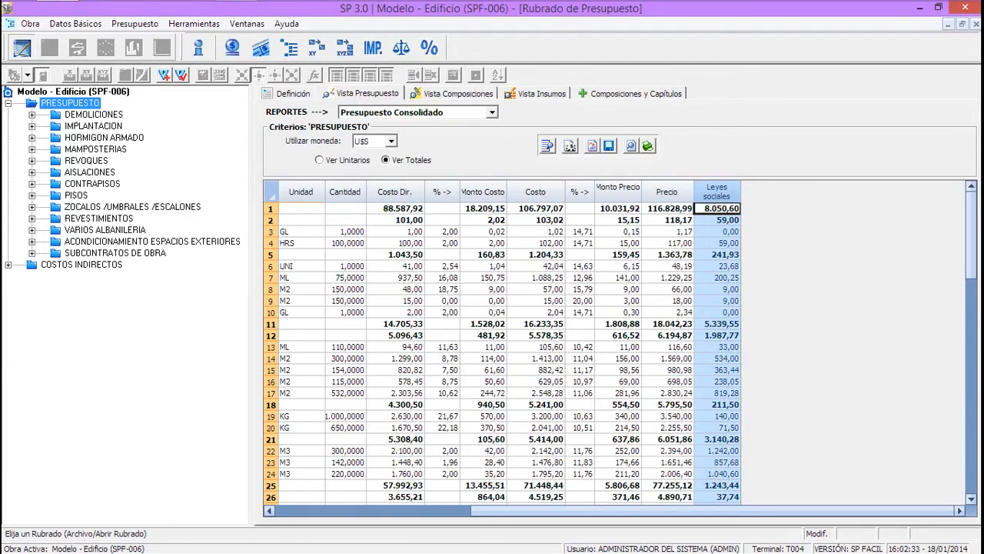
{"action": "left_click_drag", "start_coordinate": [676, 511], "coordinate": [481, 511]}
{"action": "left_click_drag", "start_coordinate": [600, 191], "coordinate": [571, 191]}
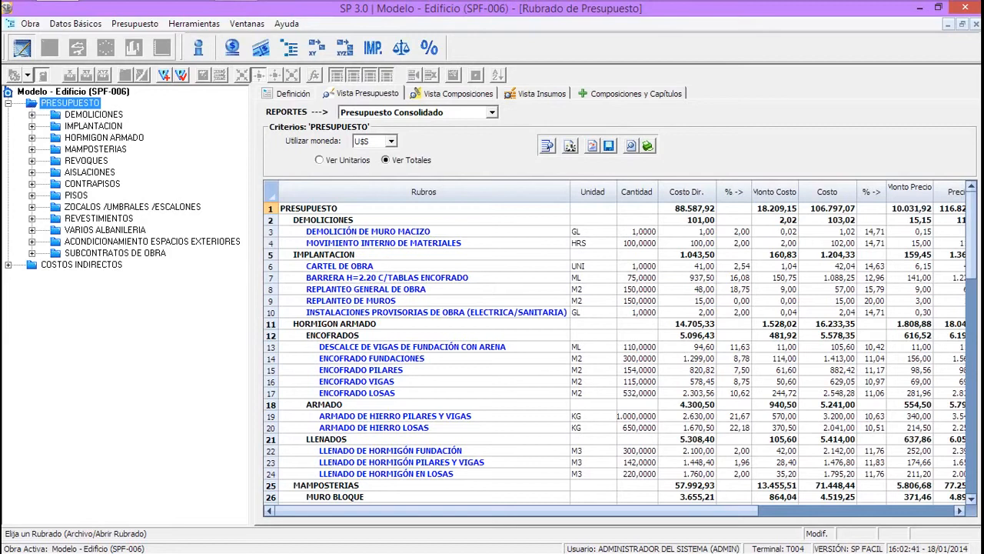
Generate the Análisis de Incidencia for PRESUPUESTO with Resumen set to Hijos directos and autofit the columns to their content
{"action": "left_click", "coordinate": [492, 112]}
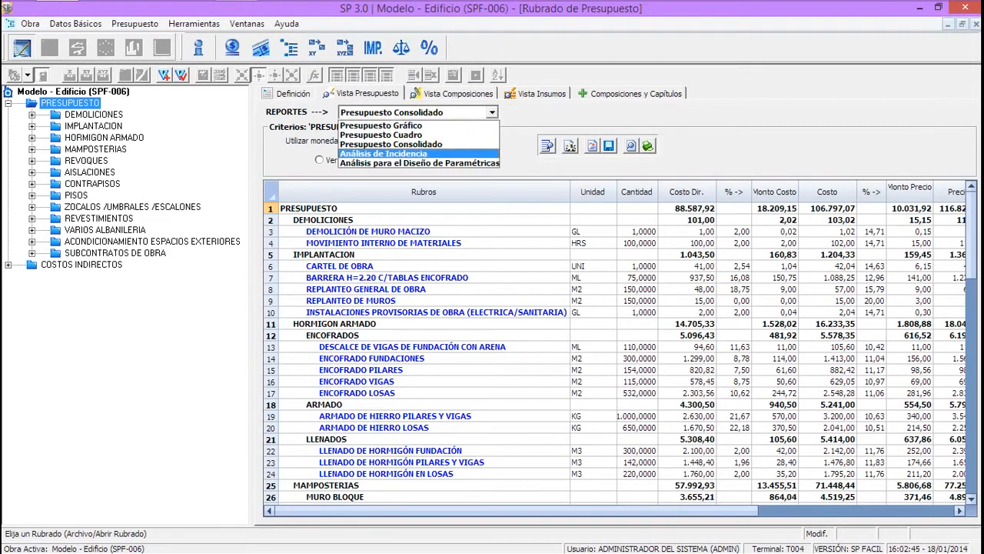
{"action": "key", "text": "Return"}
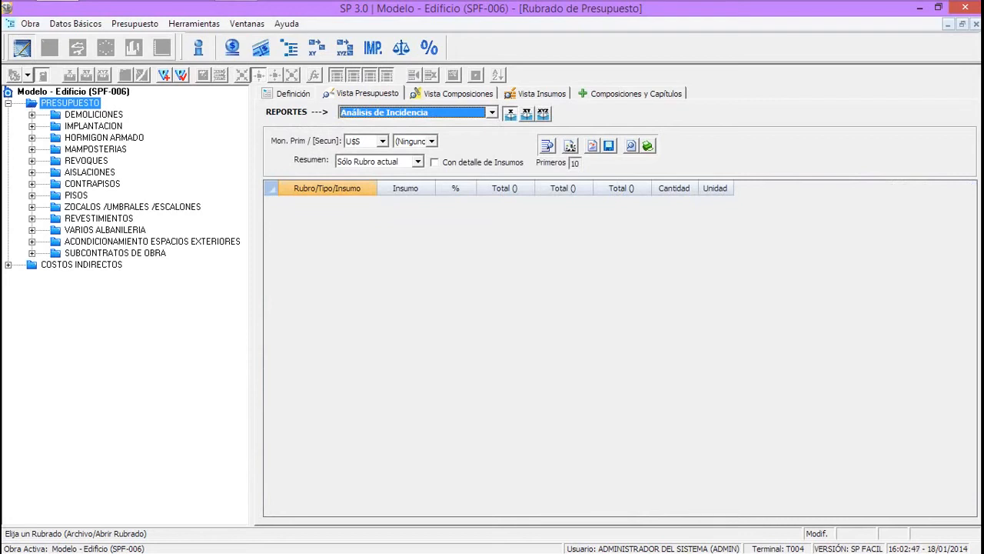
{"action": "left_click", "coordinate": [418, 162]}
{"action": "left_click", "coordinate": [374, 183]}
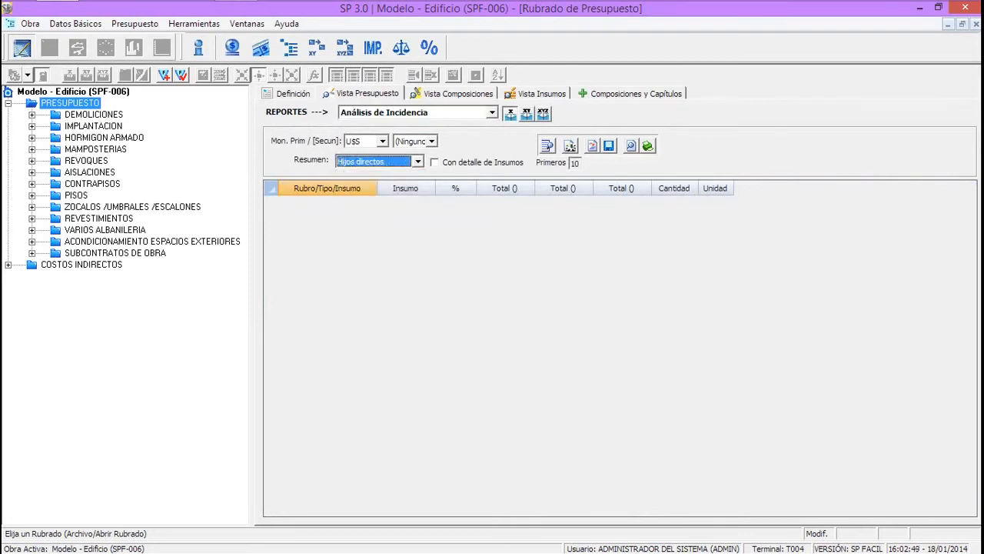
{"action": "left_click", "coordinate": [547, 146]}
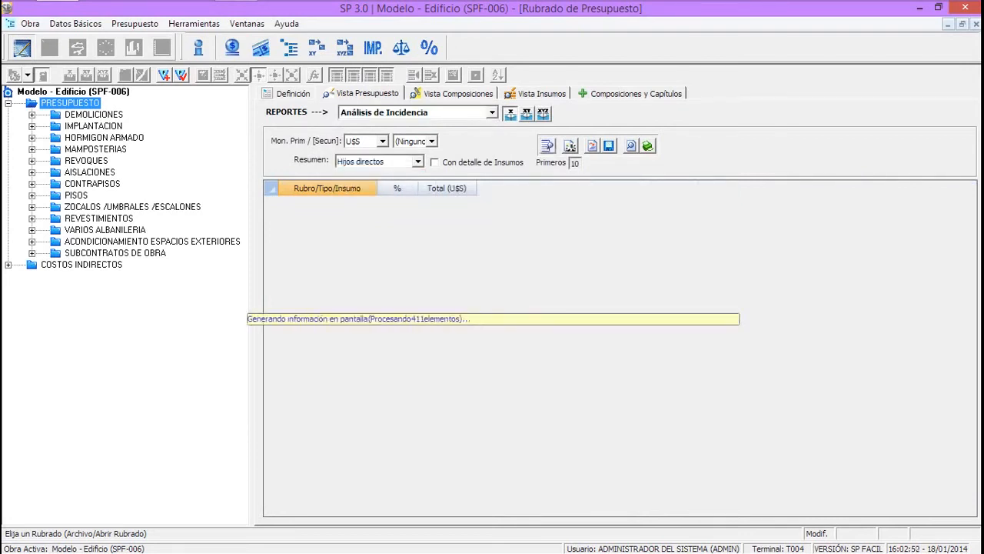
{"action": "right_click", "coordinate": [376, 223]}
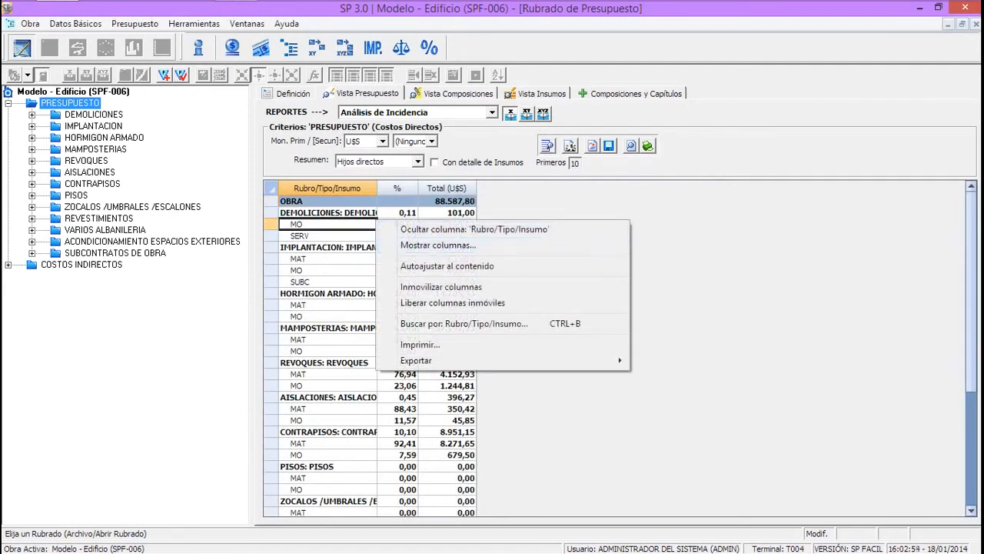
{"action": "left_click", "coordinate": [447, 265]}
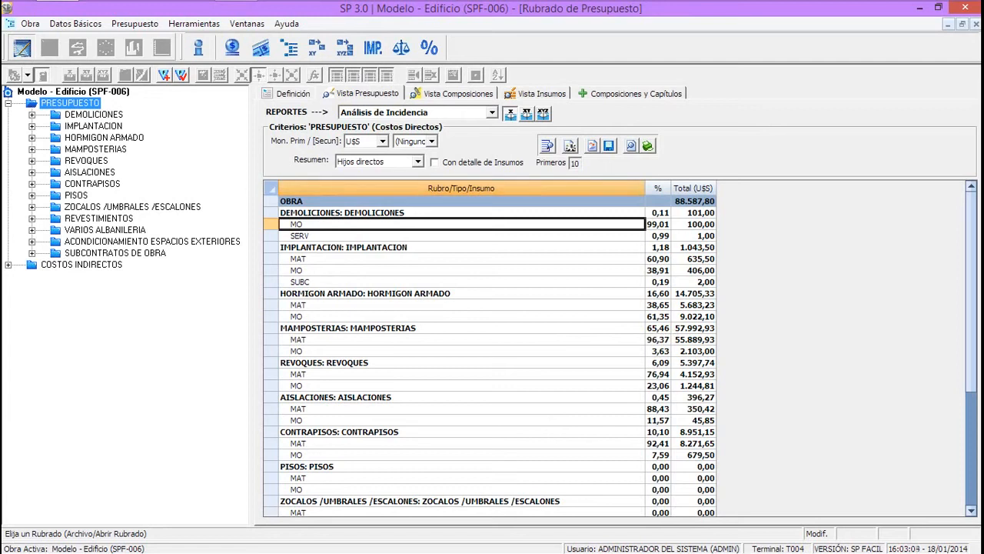
Generate the Análisis de Incidencia for HORMIGON ARMADO with Sólo Composiciones and Con detalle de Insumos, and examine the % column
{"action": "left_click", "coordinate": [417, 160]}
{"action": "left_click", "coordinate": [369, 194]}
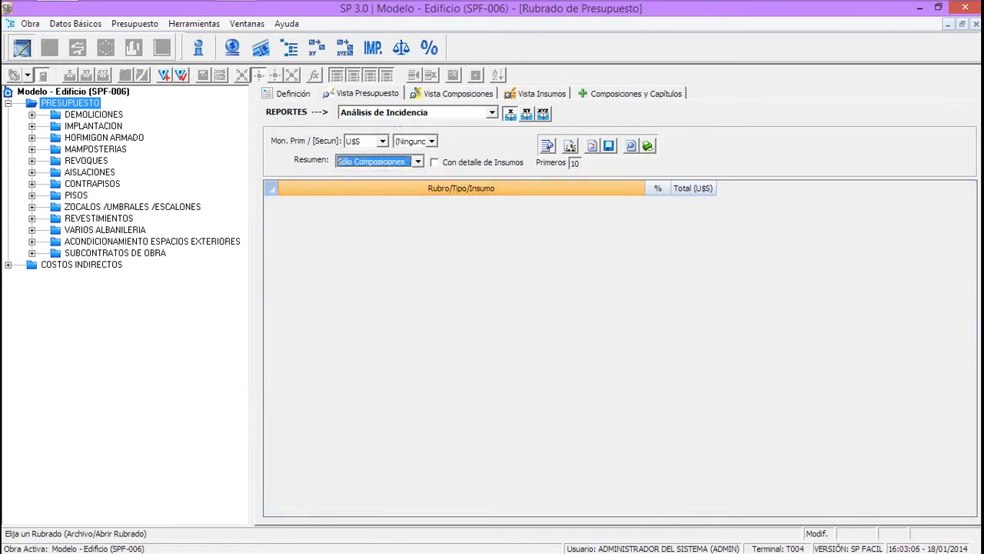
{"action": "left_click", "coordinate": [103, 137]}
{"action": "left_click", "coordinate": [434, 161]}
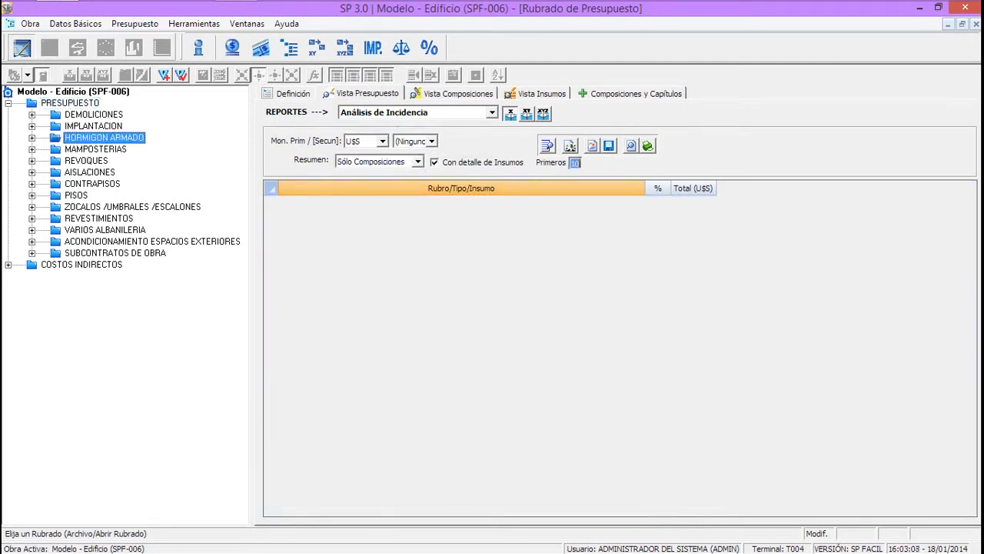
{"action": "left_click", "coordinate": [546, 145]}
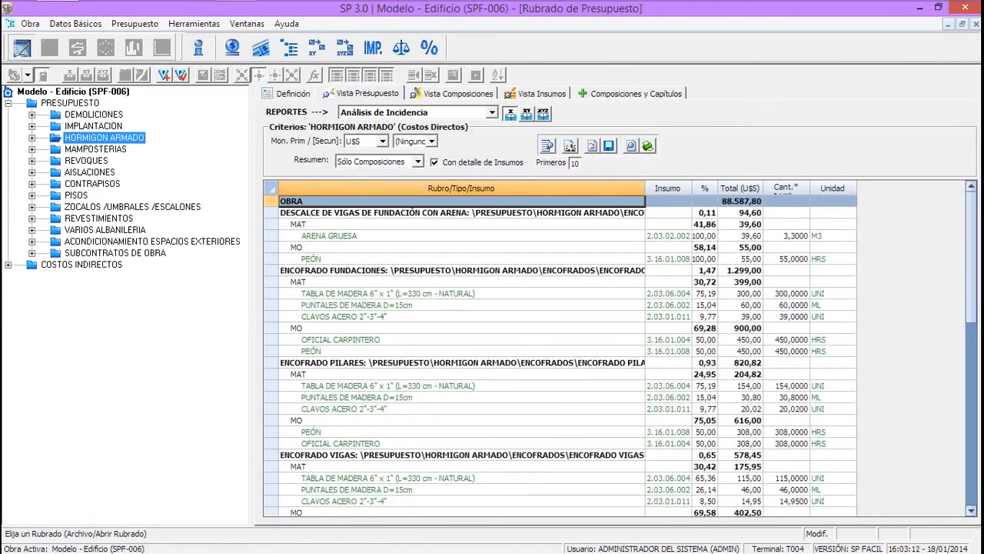
{"action": "left_click", "coordinate": [705, 187]}
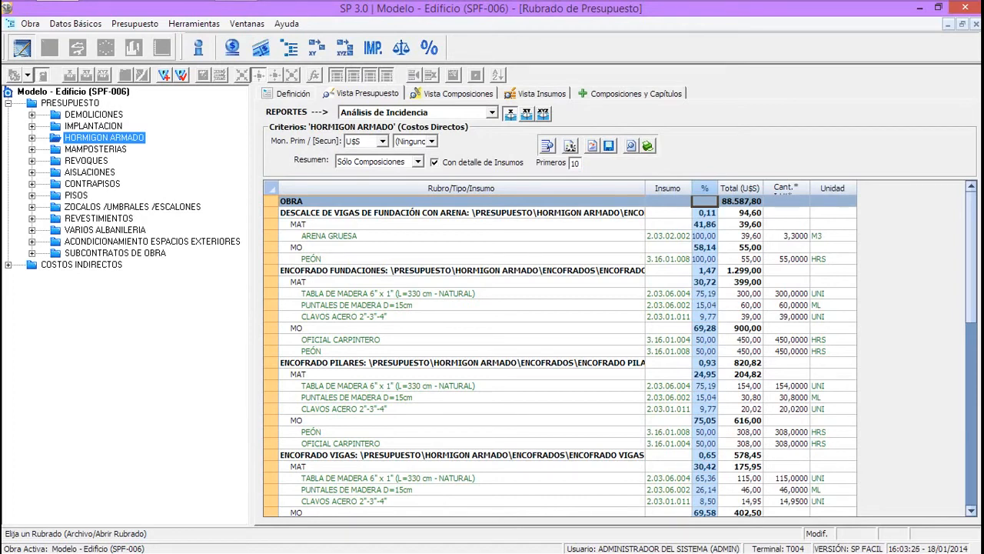
Generate the Análisis para el Diseño de Paramétricas for HORMIGON ARMADO with Sólo Composiciones, Con detalle de Insumos and Primeros 5, autofitting the columns
{"action": "left_click", "coordinate": [491, 112]}
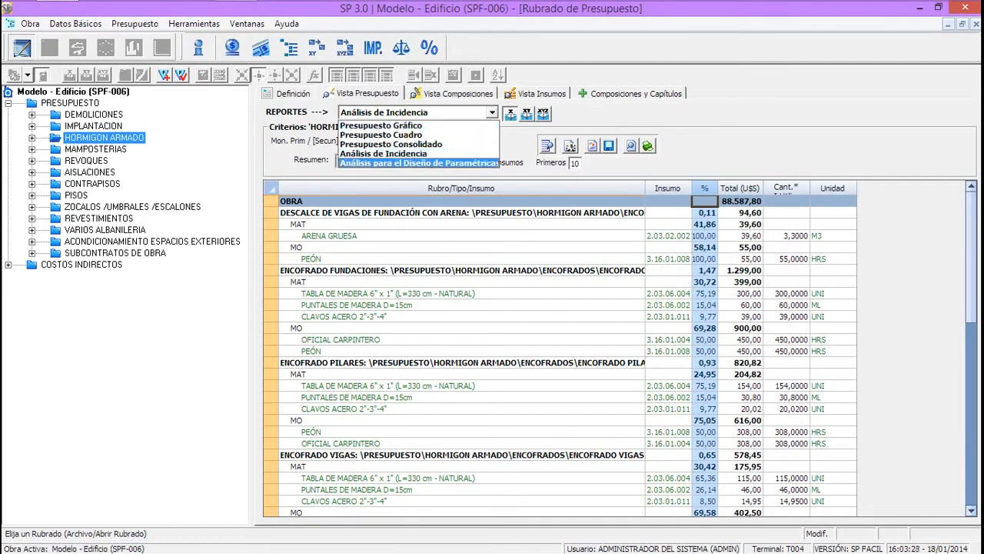
{"action": "left_click", "coordinate": [419, 163]}
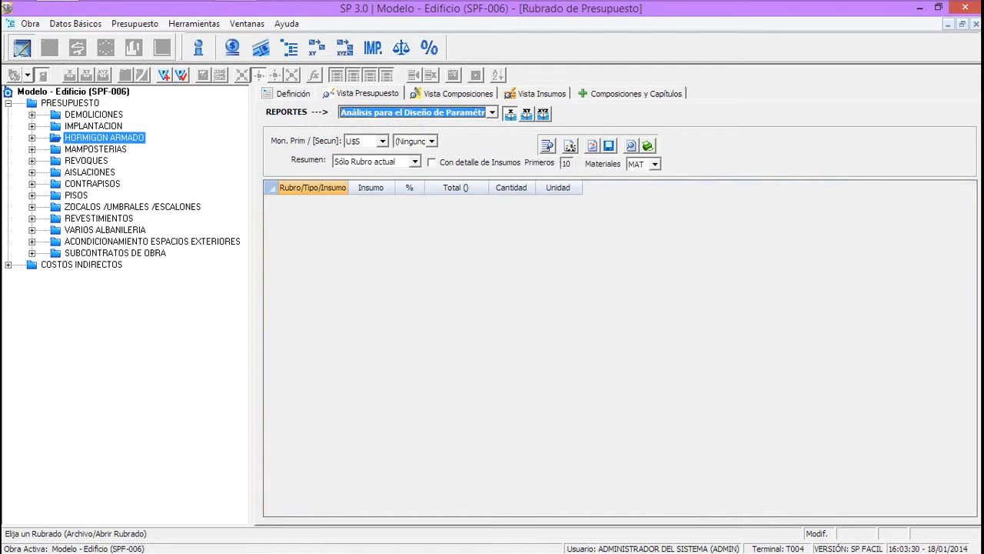
{"action": "left_click", "coordinate": [415, 161]}
{"action": "left_click", "coordinate": [377, 194]}
{"action": "left_click", "coordinate": [432, 163]}
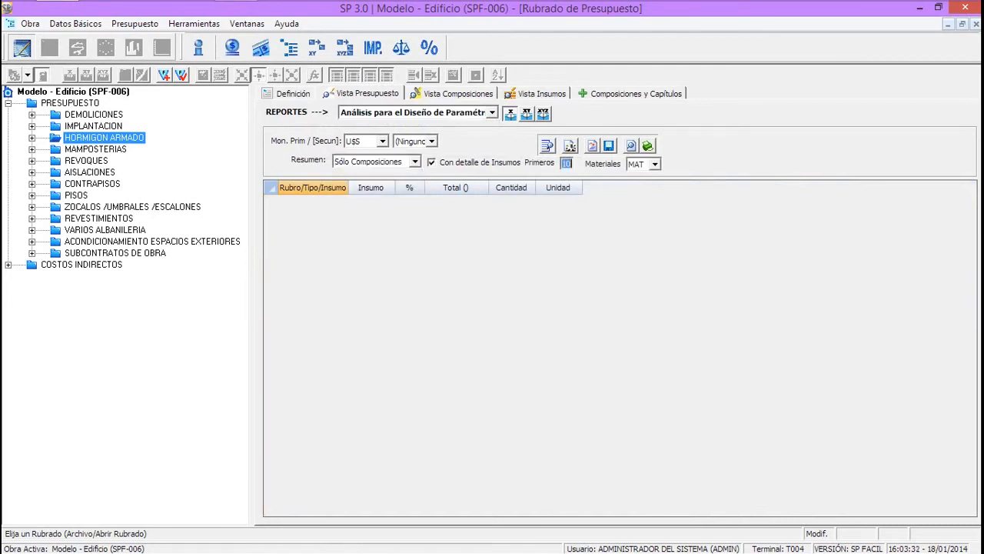
{"action": "type", "text": "5"}
{"action": "left_click", "coordinate": [547, 145]}
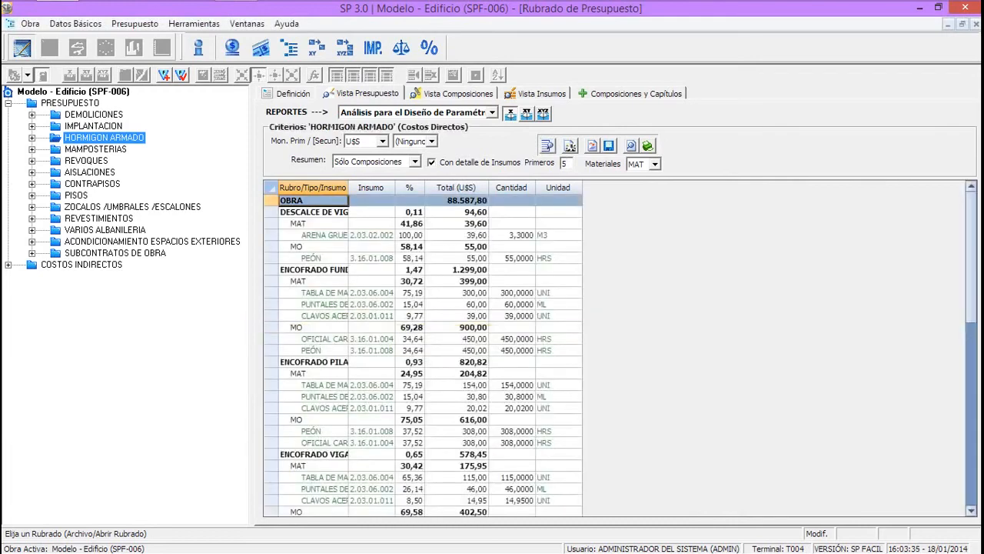
{"action": "right_click", "coordinate": [407, 233]}
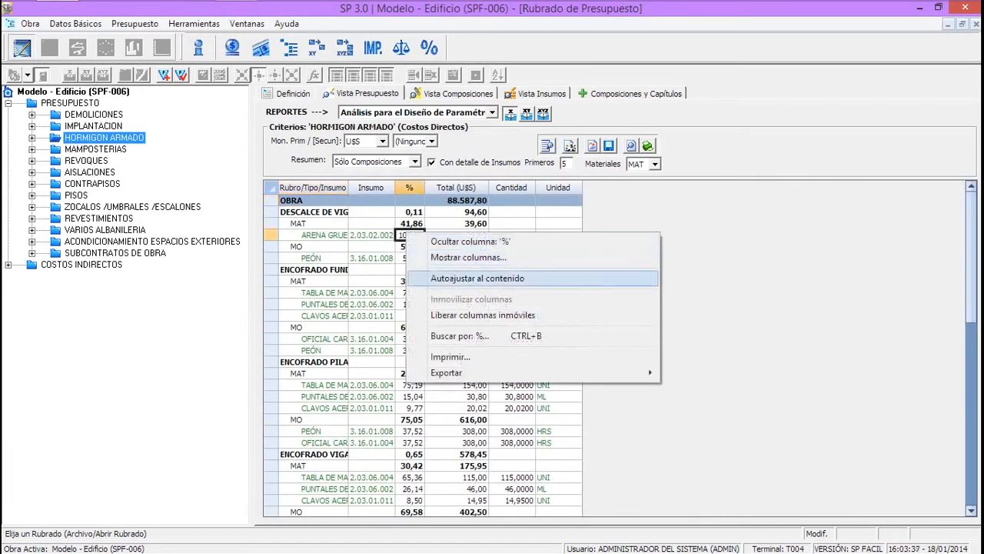
{"action": "left_click", "coordinate": [454, 277]}
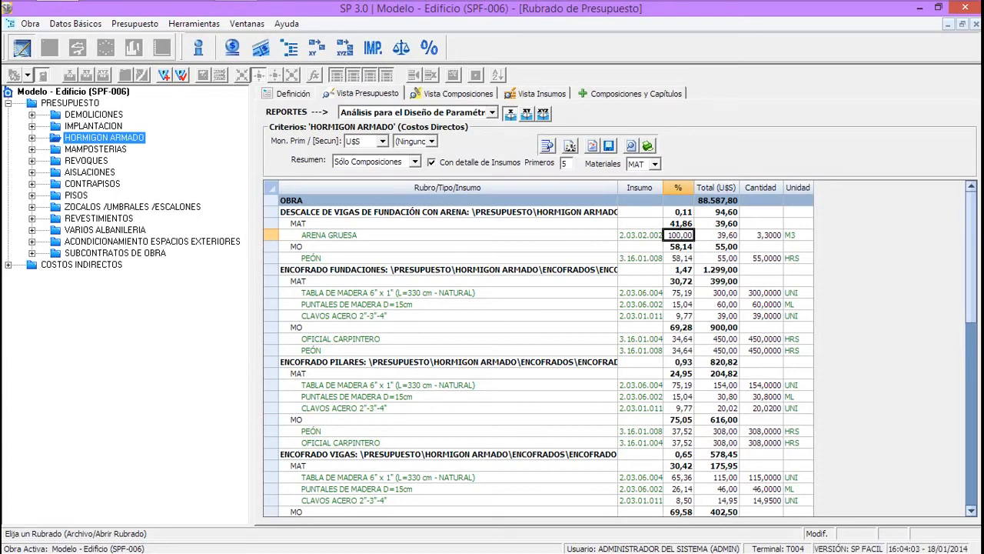
Generate the Tabla ABC composition report for the MAMPOSTERIAS chapter, showing only the Rubros that involve up to 80 %
{"action": "left_click", "coordinate": [415, 93]}
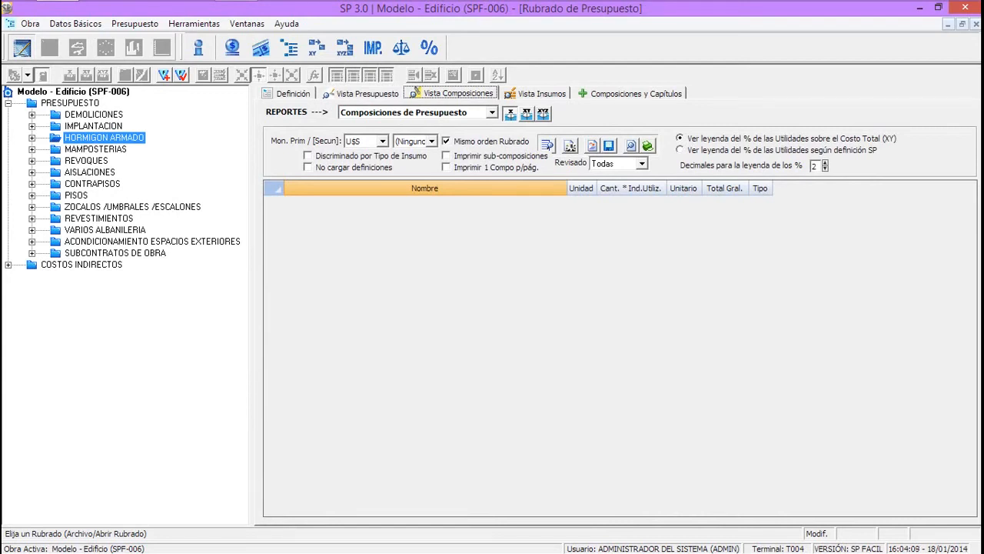
{"action": "left_click", "coordinate": [31, 149]}
{"action": "left_click", "coordinate": [95, 149]}
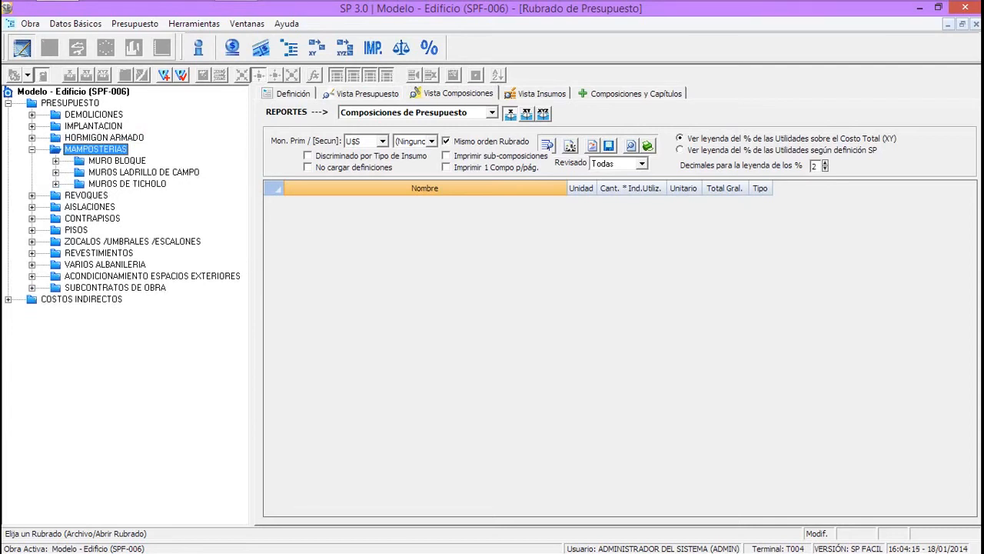
{"action": "left_click", "coordinate": [492, 113]}
{"action": "left_click", "coordinate": [407, 125]}
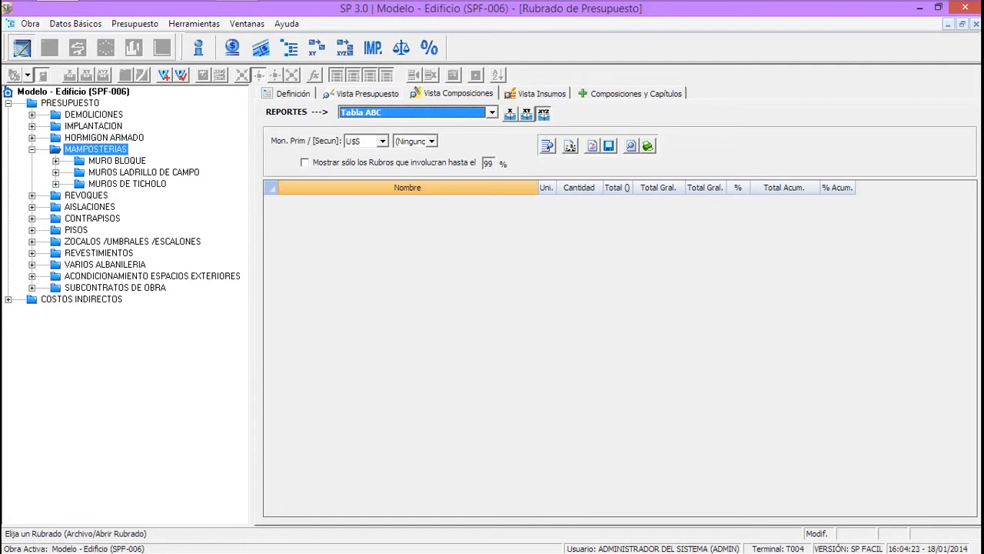
{"action": "left_click", "coordinate": [305, 162]}
{"action": "left_click_drag", "start_coordinate": [493, 163], "coordinate": [485, 163]}
{"action": "type", "text": "80"}
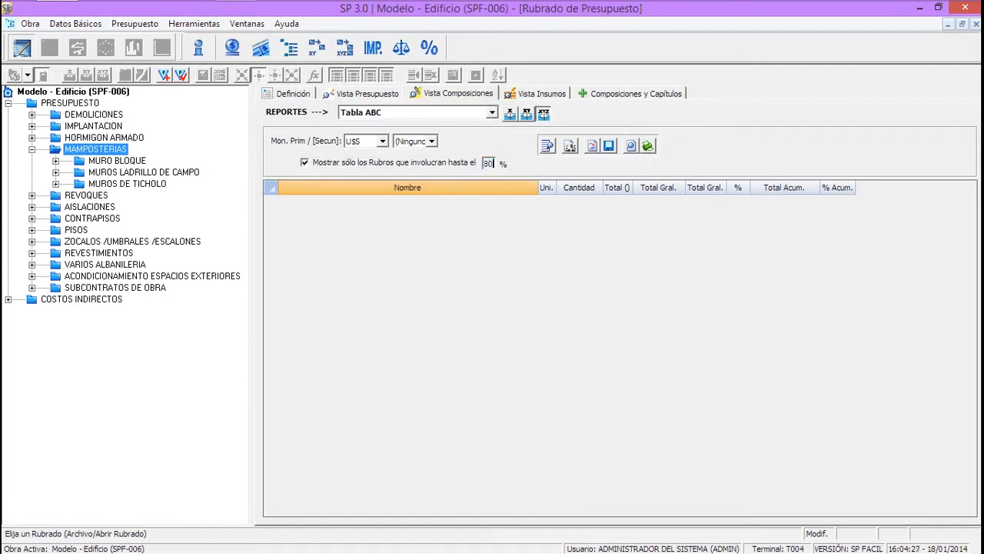
{"action": "left_click", "coordinate": [547, 146]}
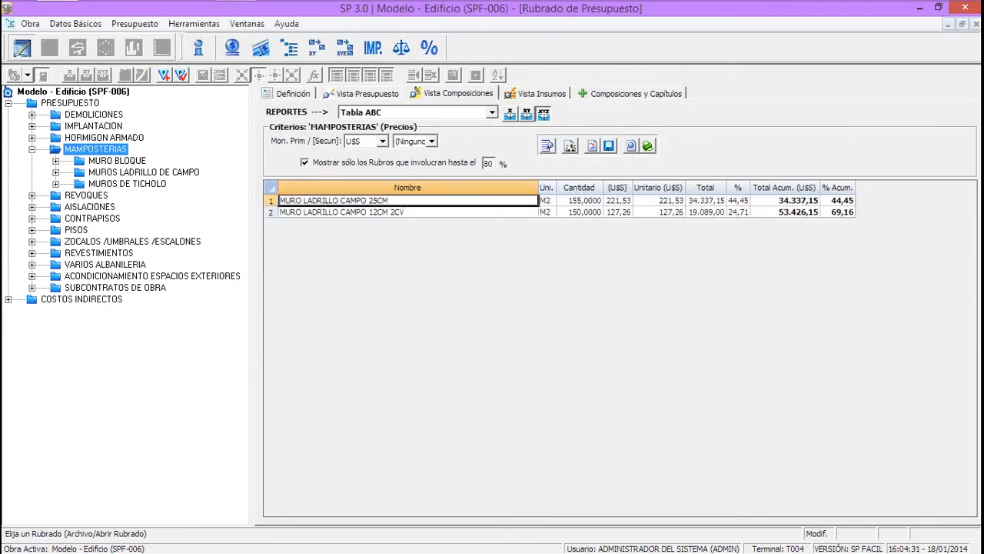
Show the Tabla ABC for the whole PRESUPUESTO and examine the % values of the first and last Rubros
{"action": "left_click", "coordinate": [70, 103]}
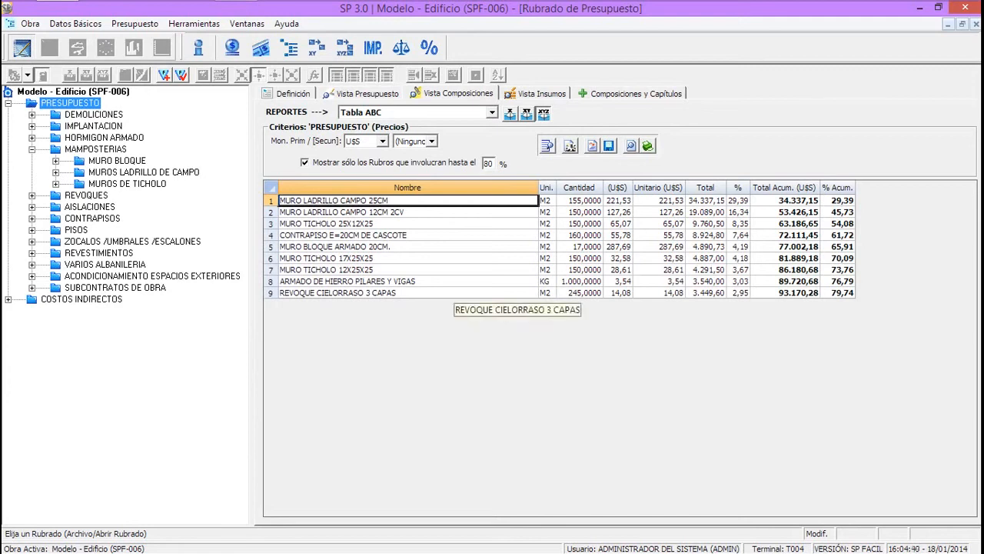
{"action": "left_click", "coordinate": [739, 200]}
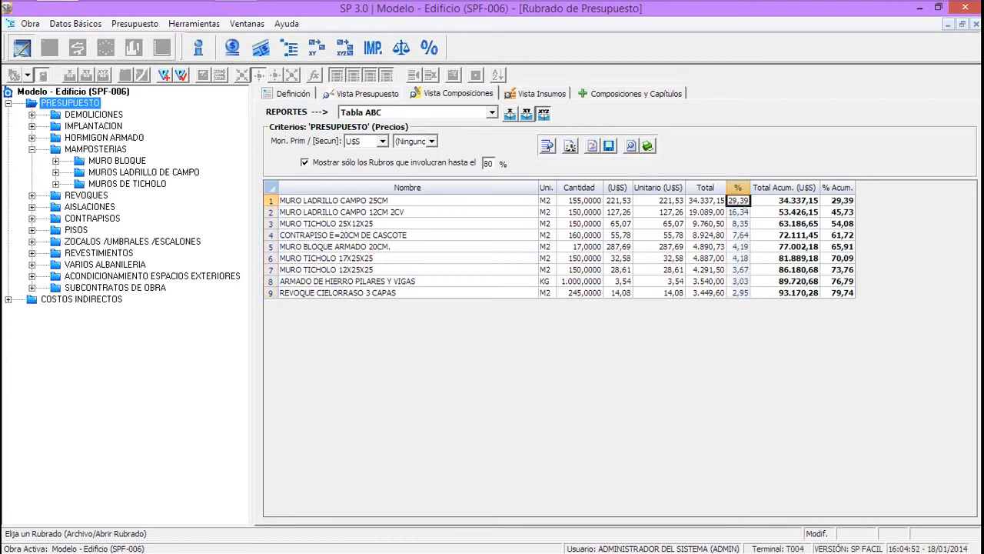
{"action": "left_click", "coordinate": [738, 292]}
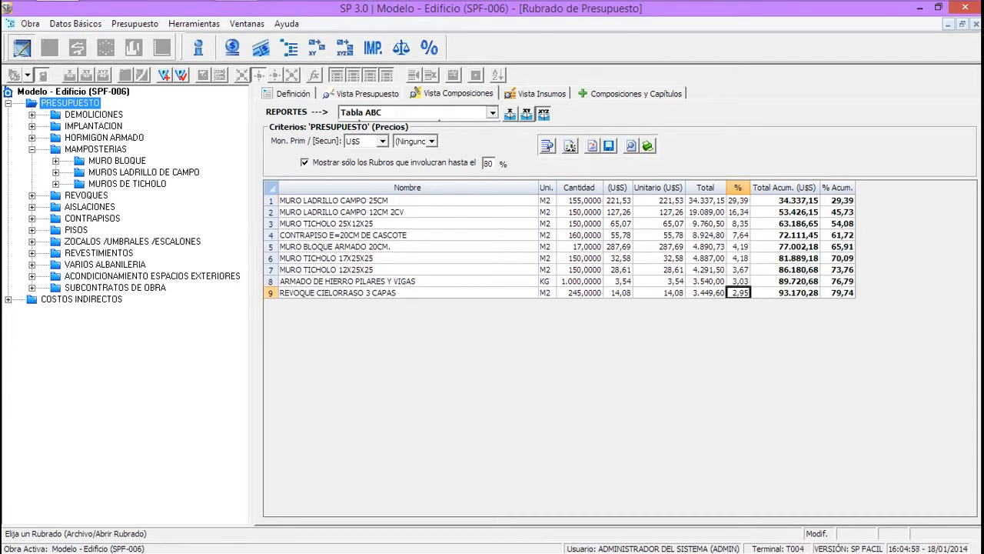
Generate the Composiciones de Presupuesto report for PRESUPUESTO with Imprimir sub-composiciones enabled
{"action": "left_click", "coordinate": [492, 112]}
{"action": "key", "text": "Down"}
{"action": "key", "text": "Return"}
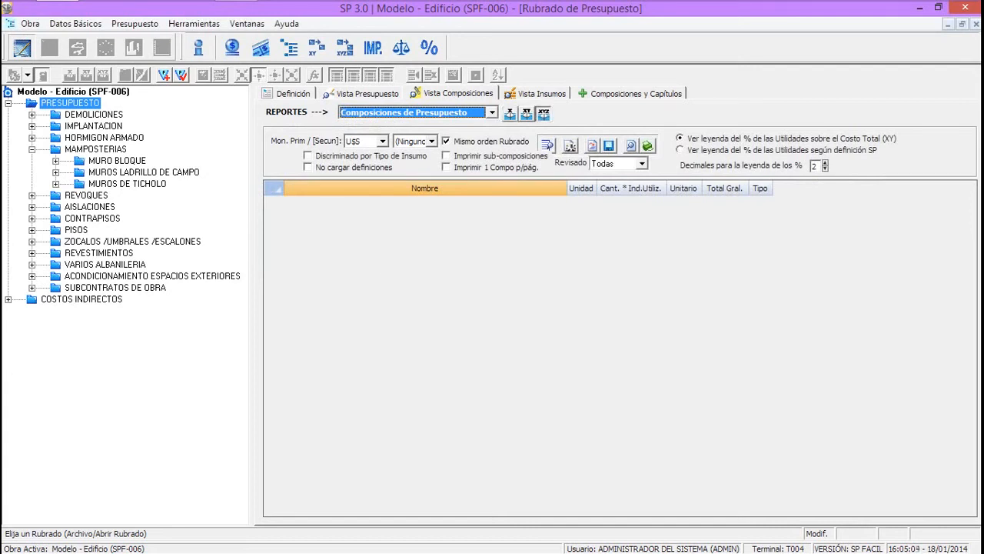
{"action": "left_click", "coordinate": [547, 145]}
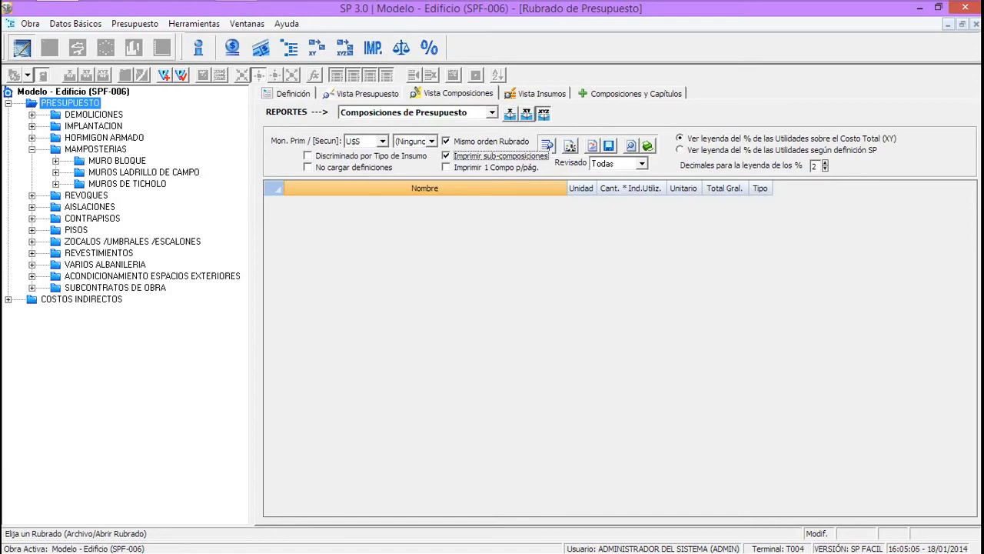
{"action": "left_click", "coordinate": [547, 146]}
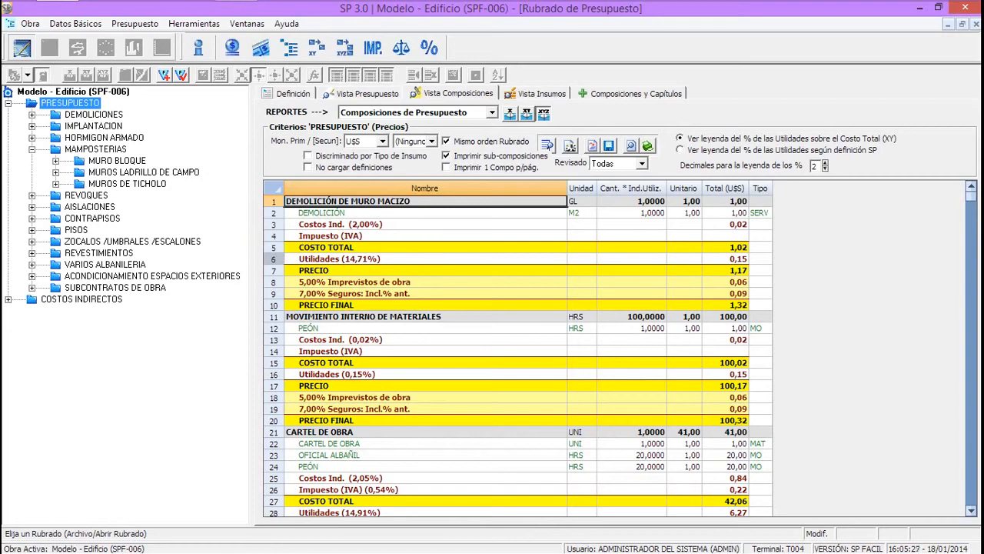
Examine the DEMOLICIÓN DE MURO MACIZO composition, including its Precio, Imprevistos de obra and Seguros rows, through to PRECIO FINAL
{"action": "left_click", "coordinate": [274, 270]}
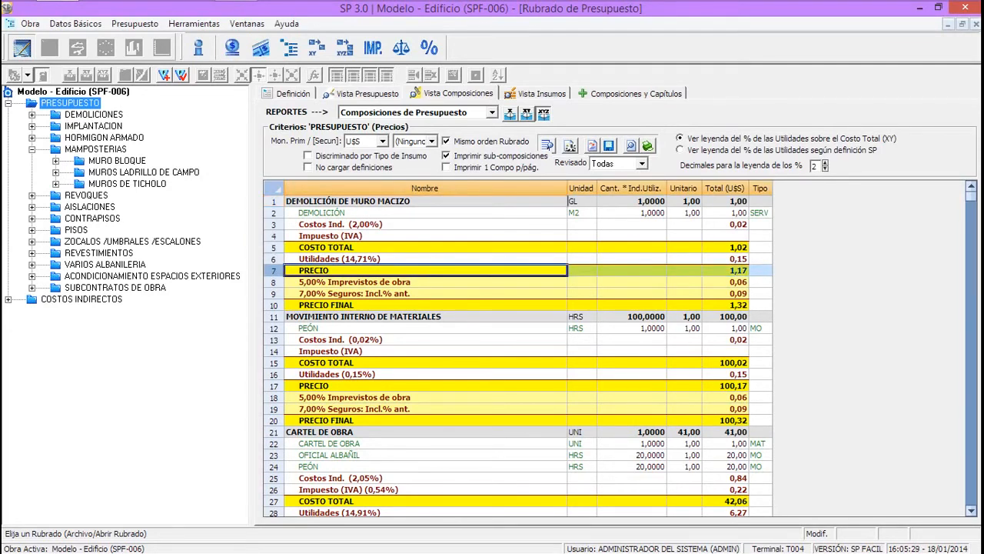
{"action": "left_click", "coordinate": [274, 282]}
{"action": "left_click", "coordinate": [274, 294]}
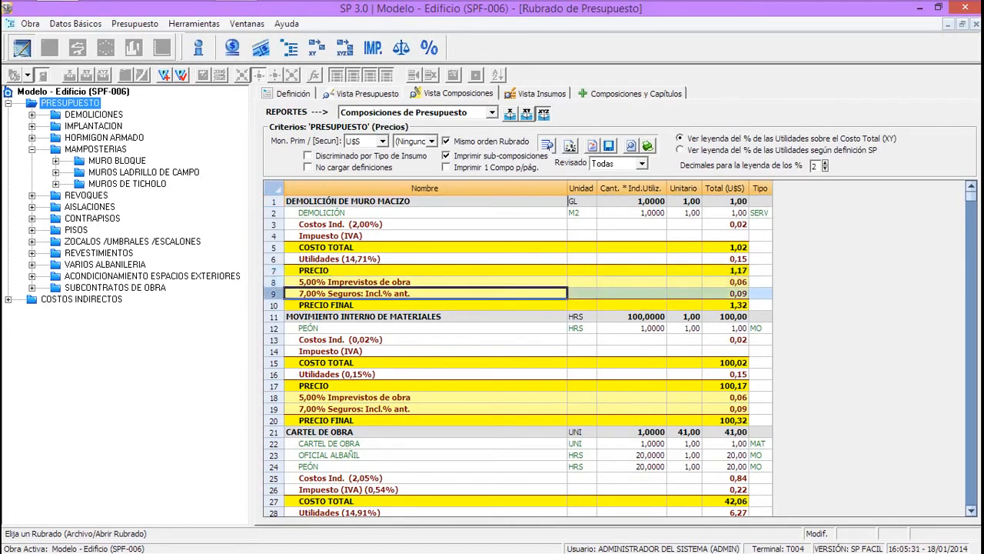
{"action": "left_click_drag", "start_coordinate": [274, 202], "coordinate": [273, 305]}
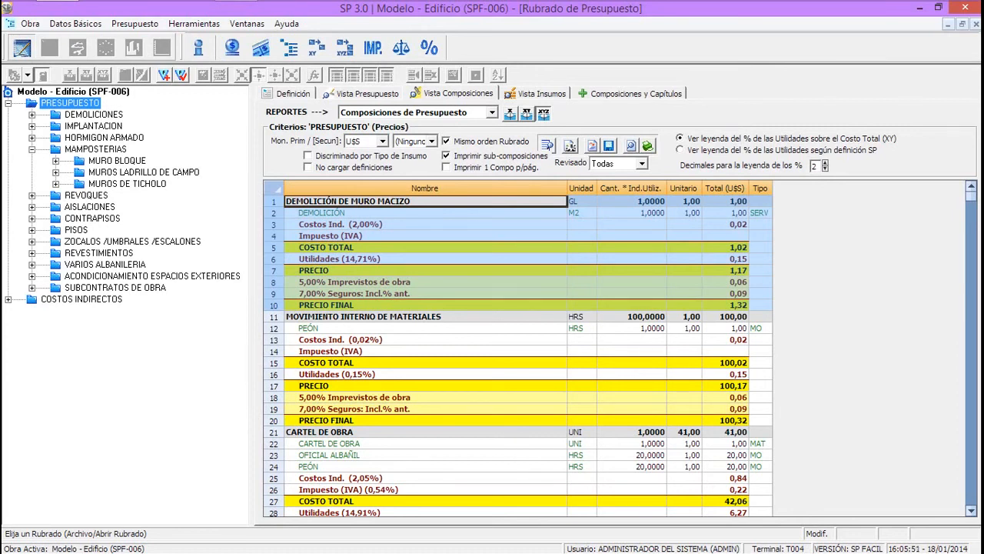
Generate the Tabla ABC report of Insumos for PRESUPUESTO, showing only the Insumos that involve up to 80 %, and examine the % column
{"action": "left_click", "coordinate": [274, 306]}
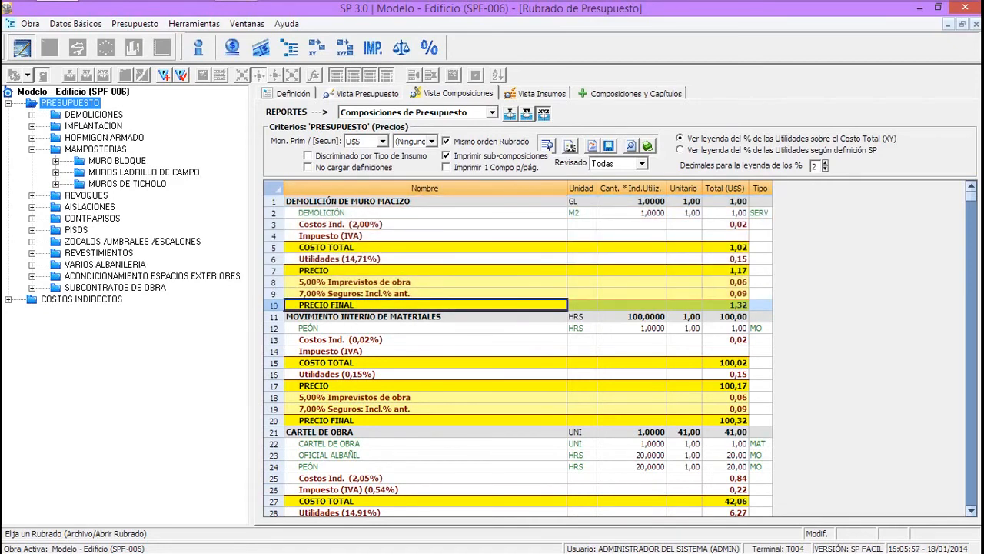
{"action": "left_click", "coordinate": [541, 94]}
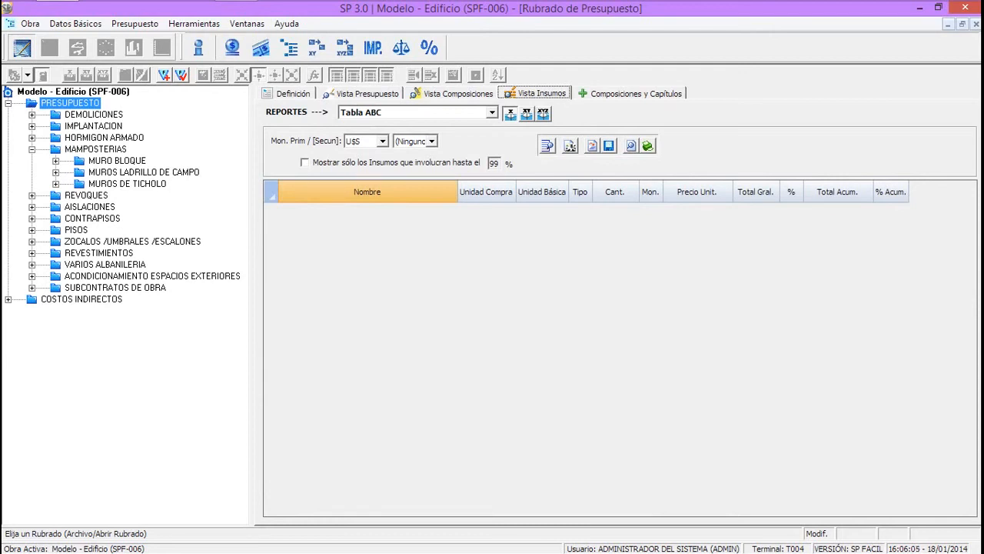
{"action": "left_click", "coordinate": [305, 162]}
{"action": "double_click", "coordinate": [494, 163]}
{"action": "type", "text": "80"}
{"action": "left_click", "coordinate": [547, 146]}
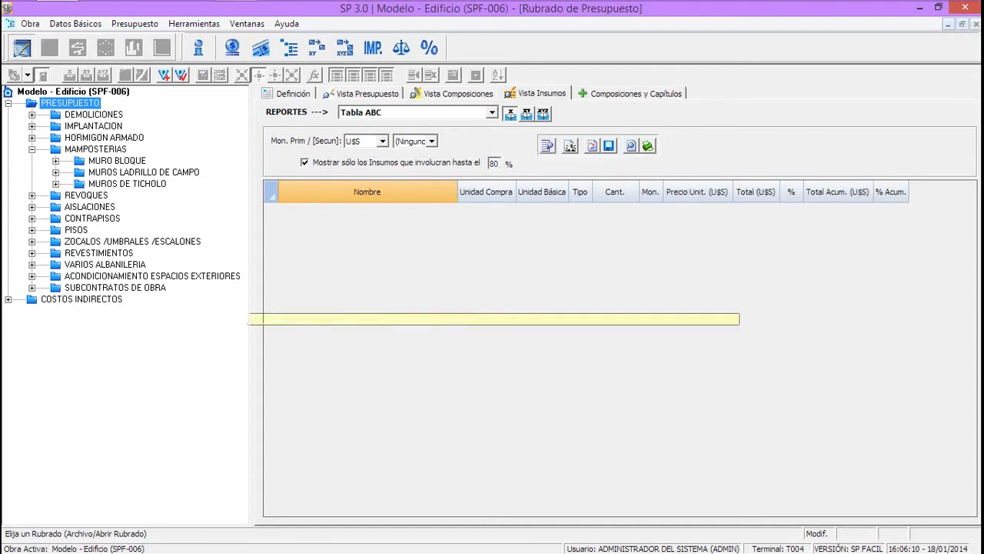
{"action": "left_click", "coordinate": [792, 208]}
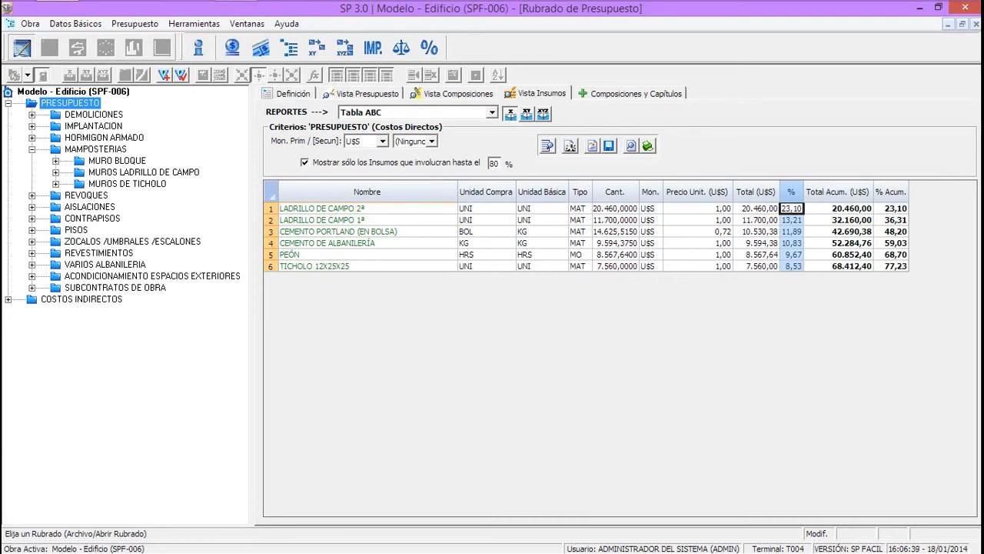
Generate the Insumos de Presupuesto report at Precios level with Imprimir Explosión de Insumos enabled and autofit its columns to the content
{"action": "left_click", "coordinate": [492, 112]}
{"action": "left_click", "coordinate": [390, 135]}
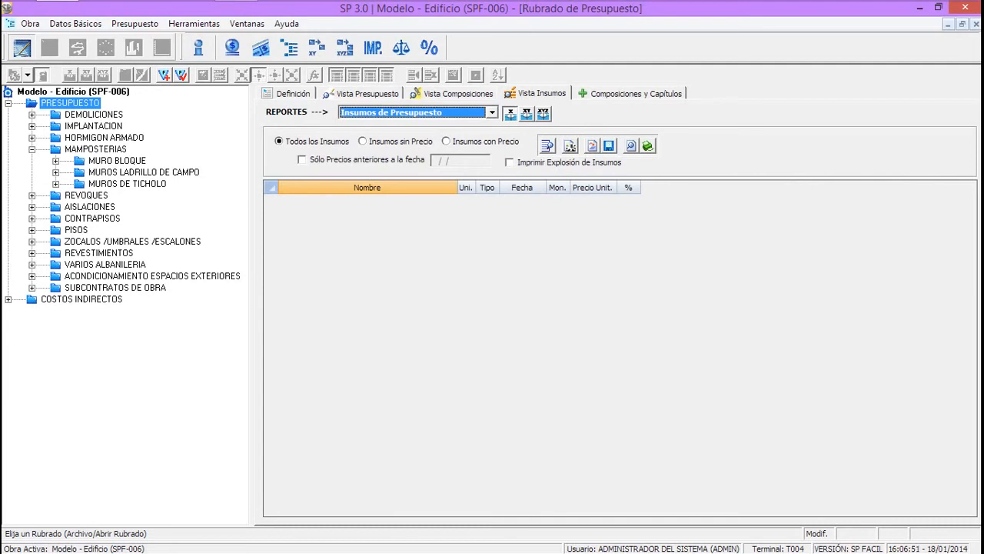
{"action": "left_click", "coordinate": [509, 162]}
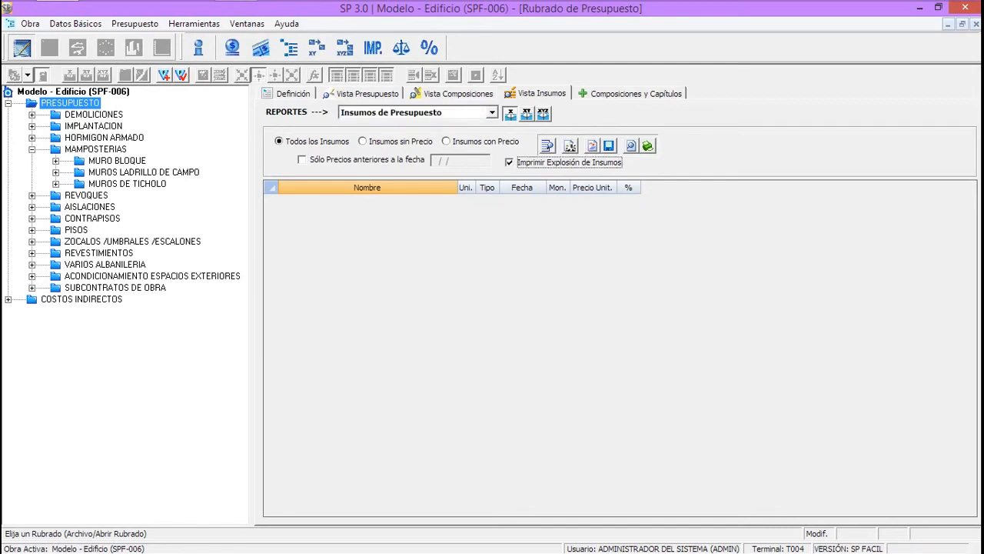
{"action": "left_click", "coordinate": [544, 114]}
{"action": "left_click", "coordinate": [548, 145]}
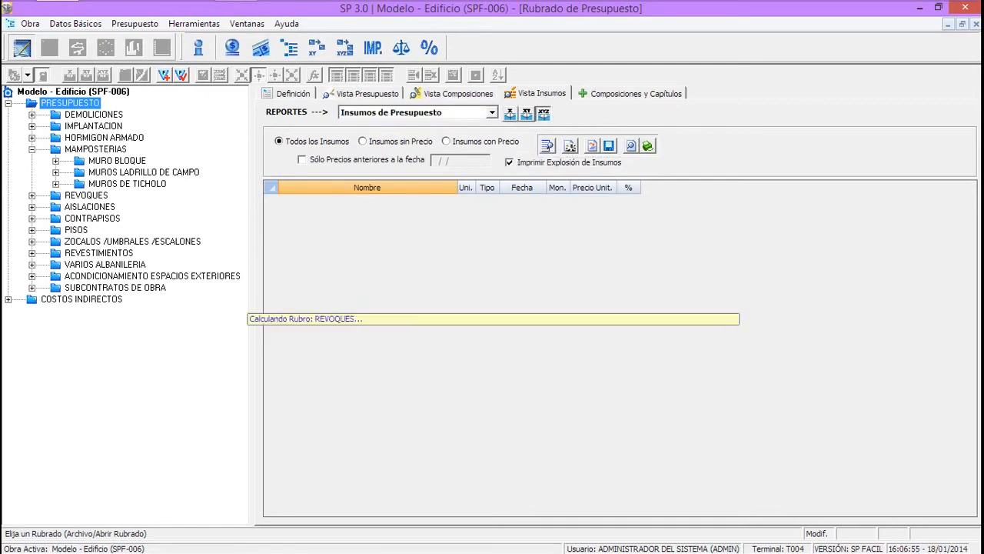
{"action": "right_click", "coordinate": [389, 256]}
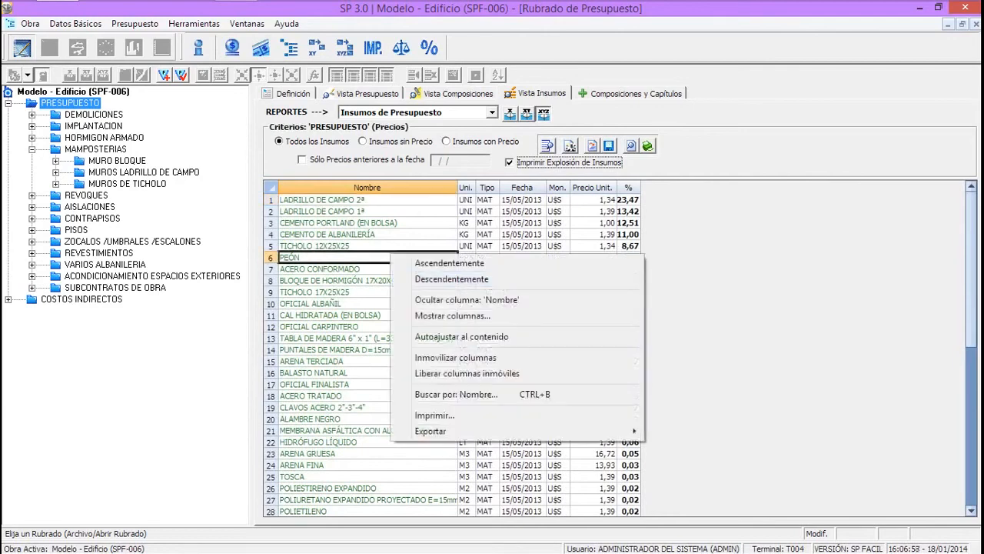
{"action": "left_click", "coordinate": [462, 337]}
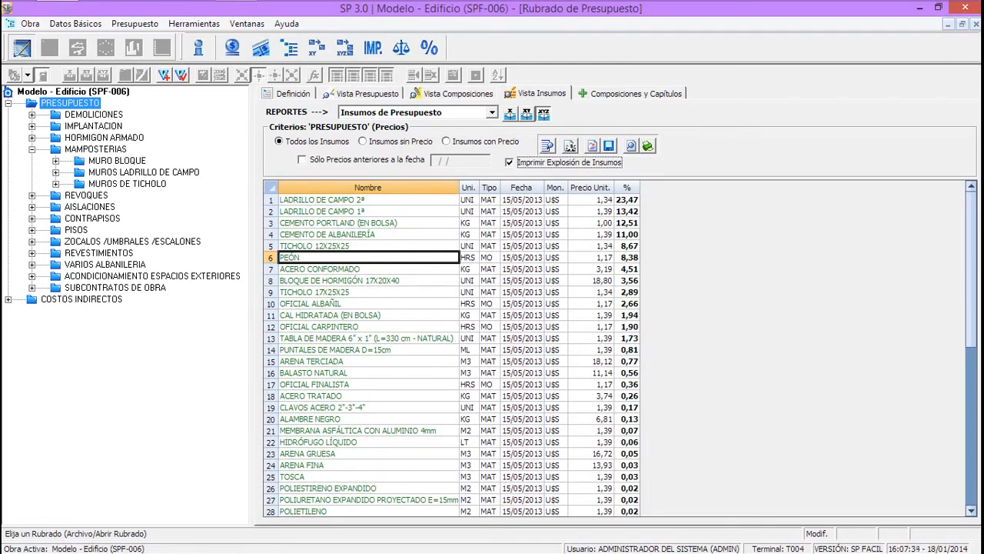
Preview the Presupuesto Cuadro report for PRESUPUESTO and read it through to the totals, IVA and Aportes Sociales on the last page
{"action": "left_click", "coordinate": [362, 93]}
{"action": "left_click", "coordinate": [491, 112]}
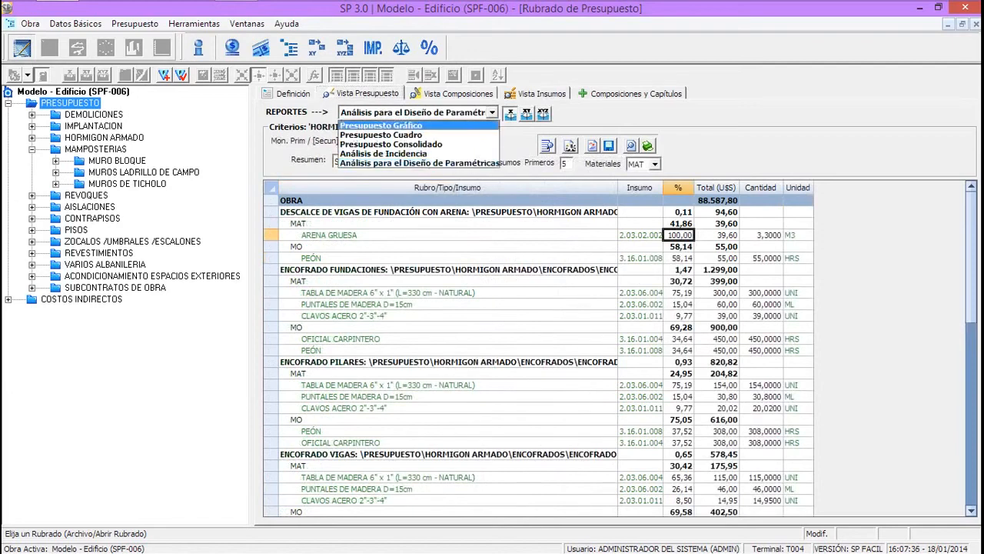
{"action": "left_click", "coordinate": [384, 134]}
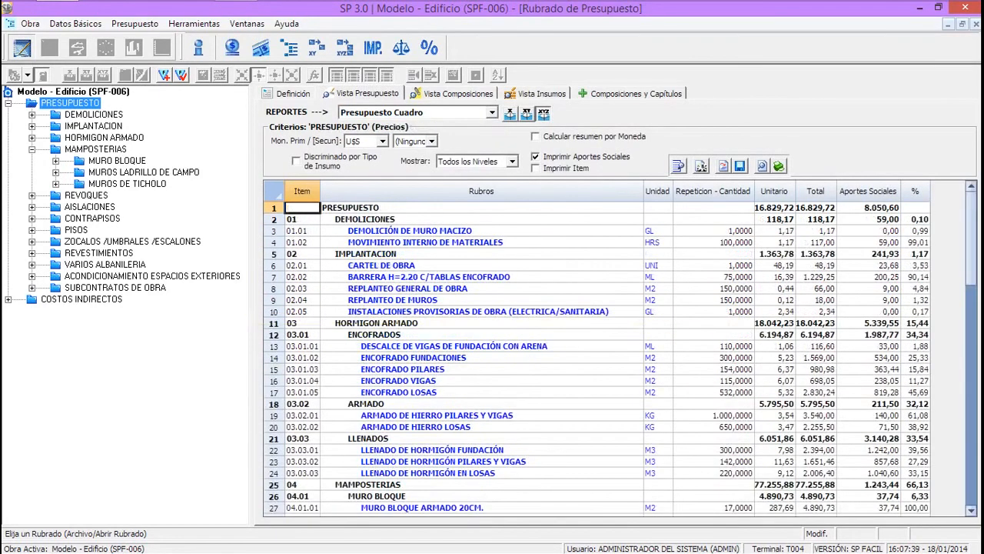
{"action": "left_click", "coordinate": [762, 166]}
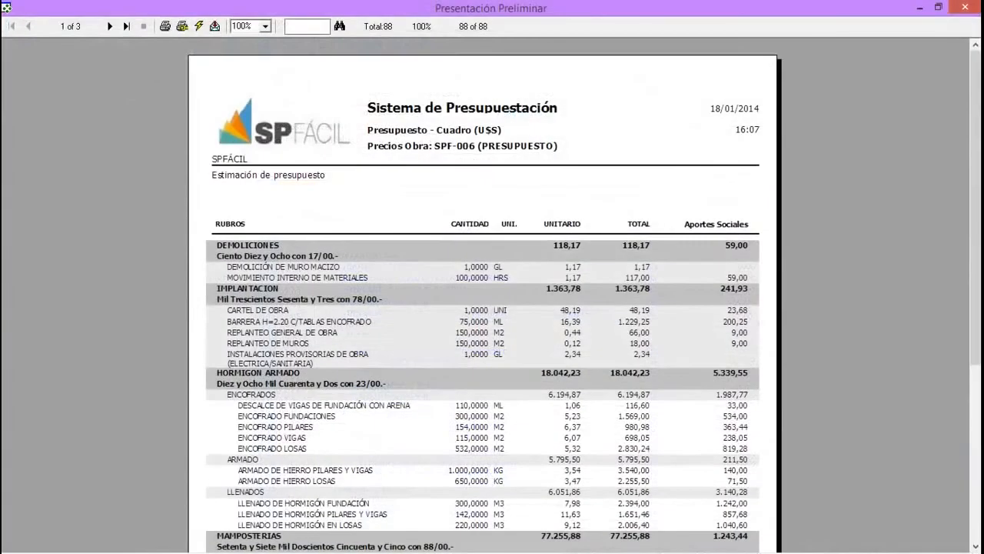
{"action": "left_click_drag", "start_coordinate": [975, 207], "coordinate": [975, 374]}
{"action": "left_click", "coordinate": [109, 26]}
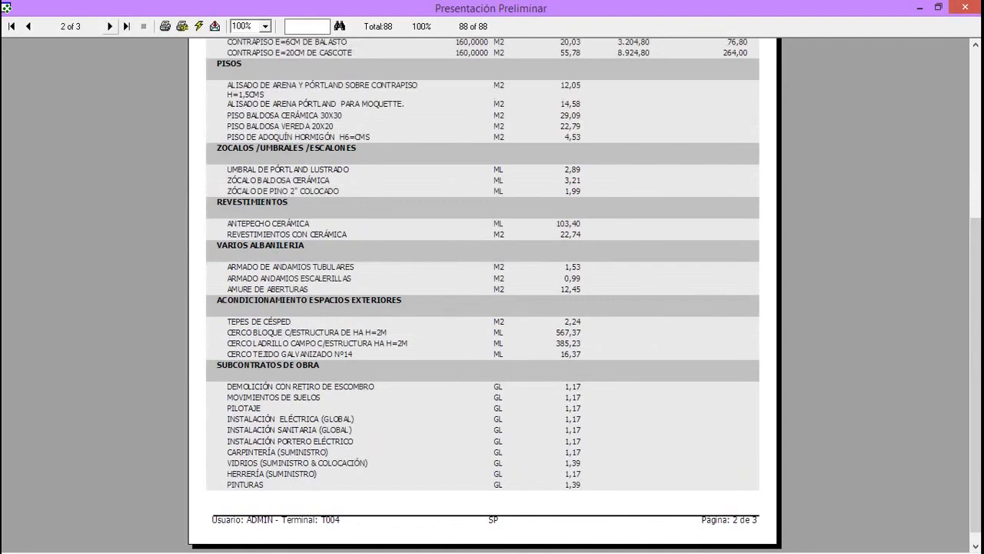
{"action": "left_click", "coordinate": [109, 26]}
{"action": "left_click_drag", "start_coordinate": [975, 369], "coordinate": [975, 202]}
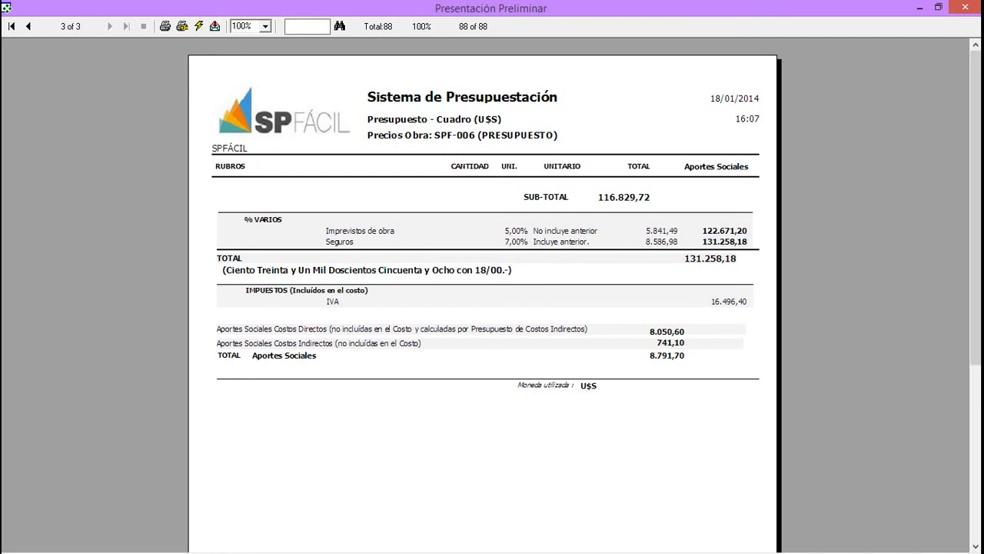
{"action": "key", "text": "alt+F4"}
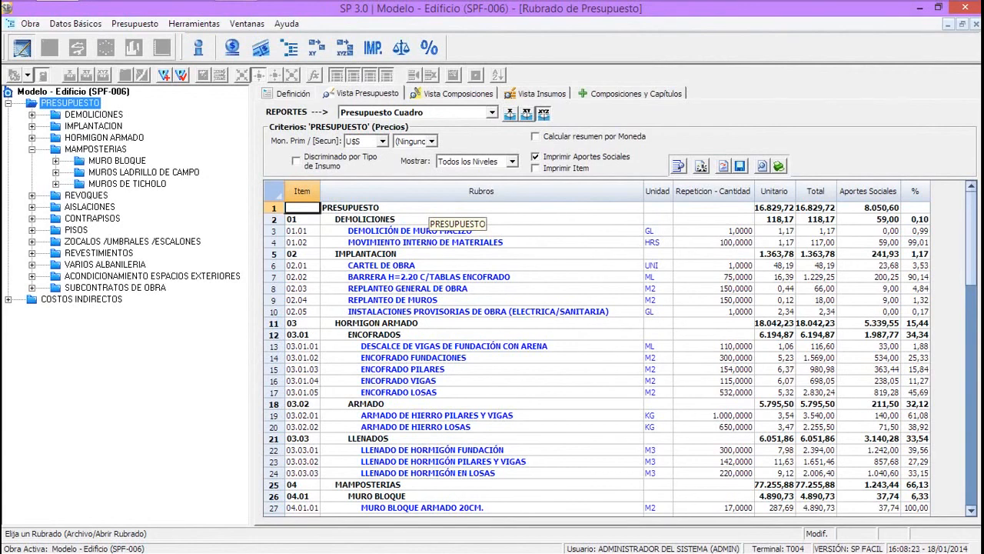
Examine the export formats available for the Presupuesto Cuadro table without exporting it
{"action": "right_click", "coordinate": [452, 238]}
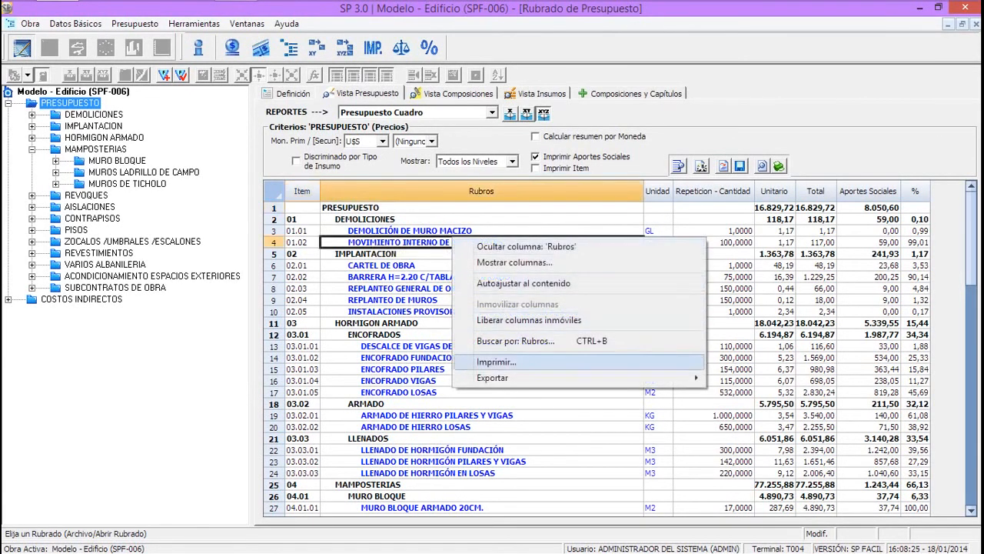
{"action": "mouse_move", "coordinate": [496, 377]}
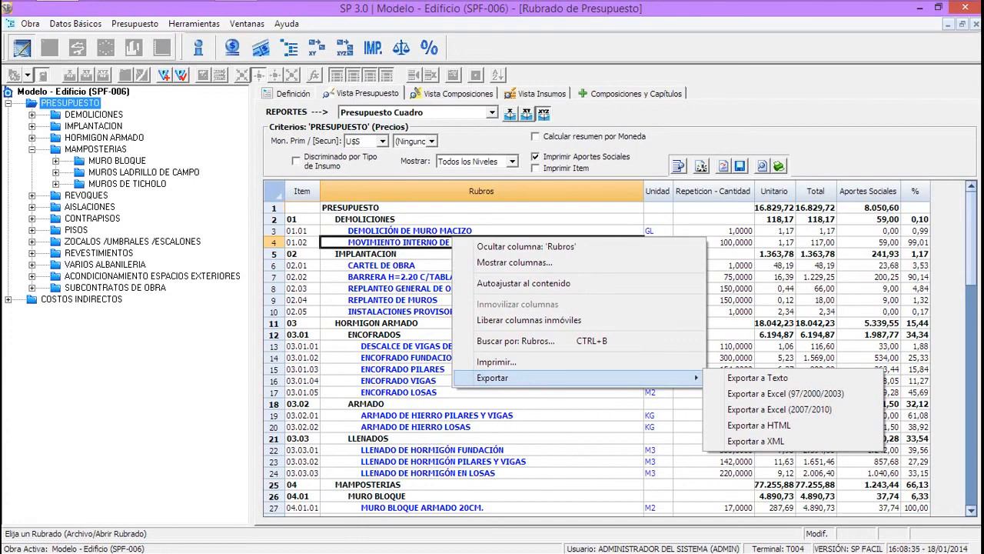
{"action": "key", "text": "Escape"}
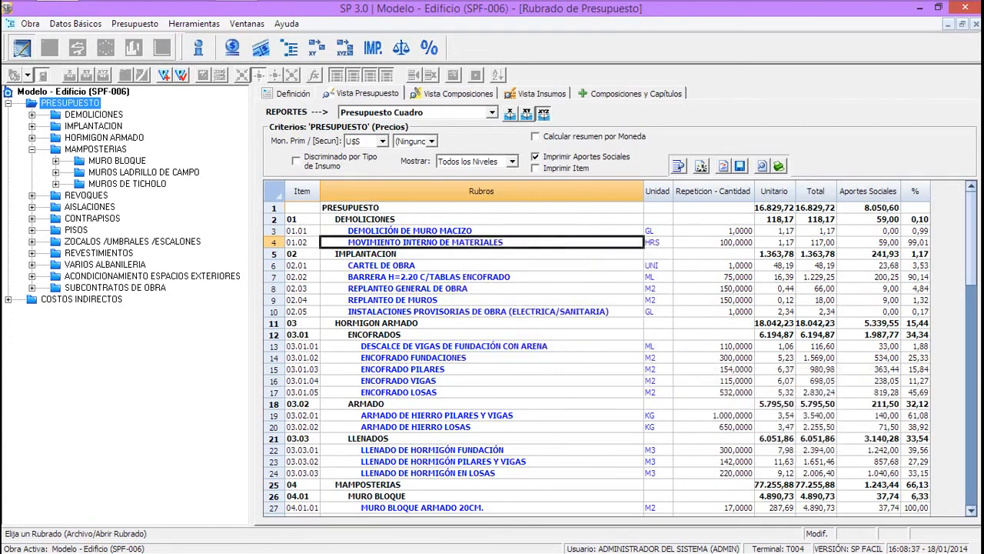
Regenerate the Insumos de Presupuesto report and preview it, examining the Resumen por Obra and the Insumos grouped by category
{"action": "left_click", "coordinate": [541, 93]}
{"action": "left_click", "coordinate": [547, 145]}
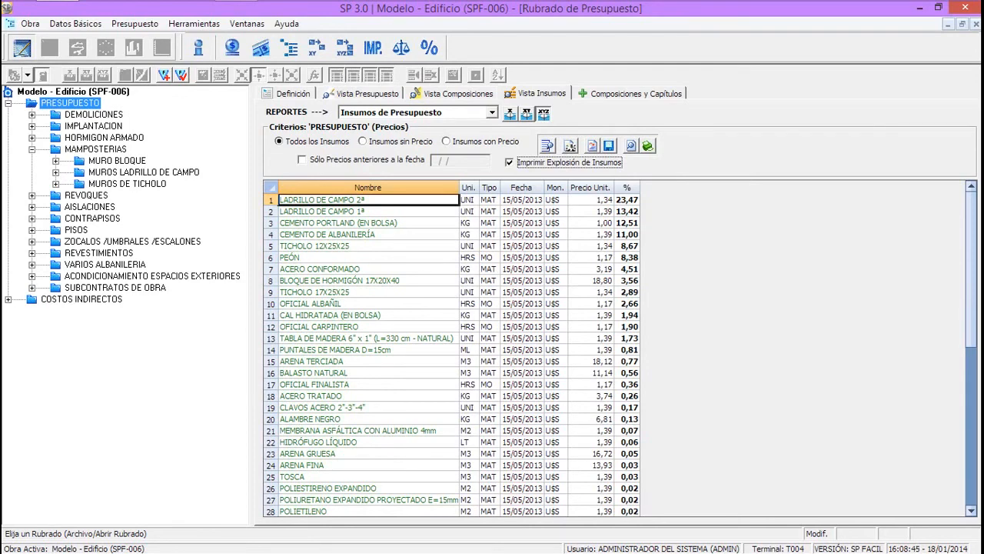
{"action": "left_click", "coordinate": [630, 146]}
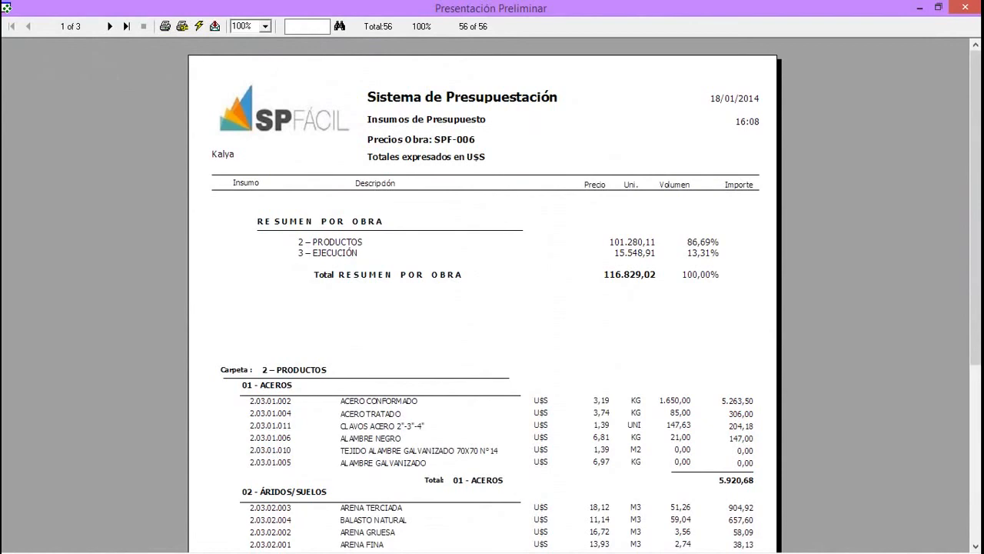
{"action": "scroll", "coordinate": [492, 308], "scroll_direction": "down", "scroll_amount": 3}
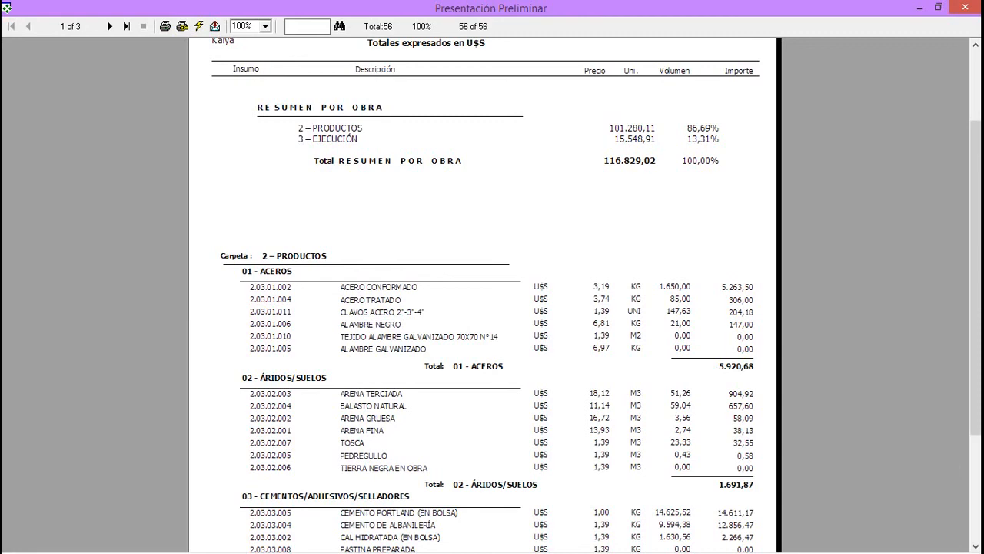
{"action": "scroll", "coordinate": [492, 296], "scroll_direction": "down", "scroll_amount": 5}
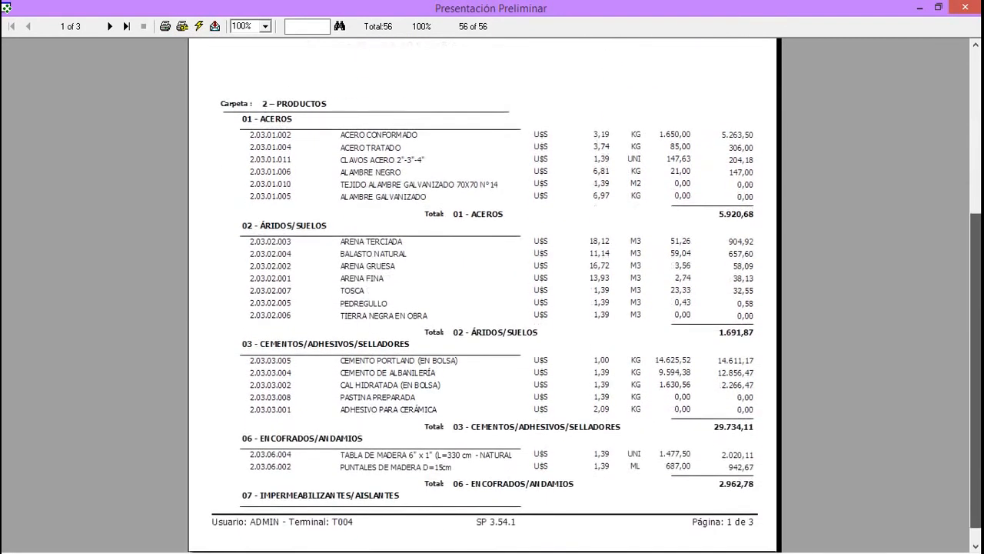
{"action": "scroll", "coordinate": [492, 296], "scroll_direction": "down", "scroll_amount": 1}
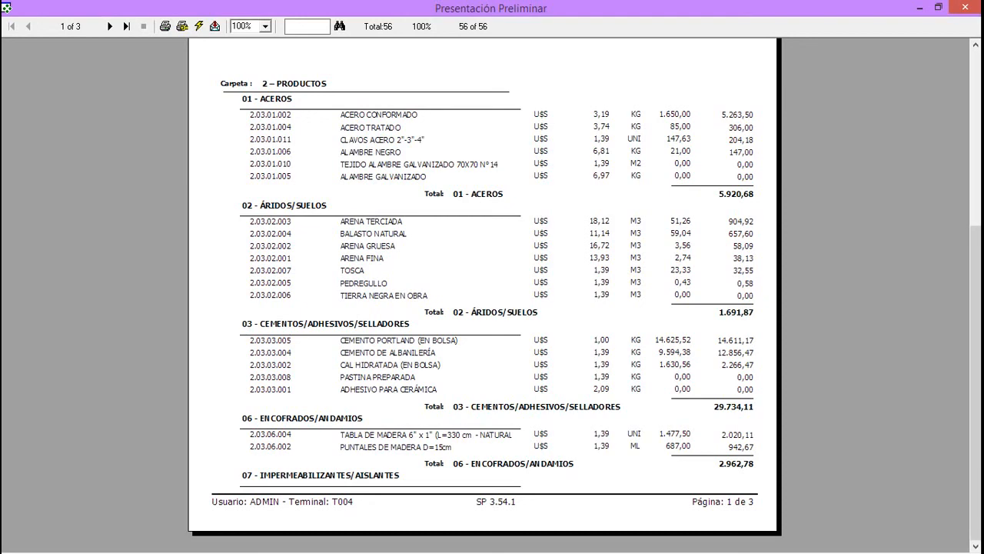
{"action": "left_click", "coordinate": [109, 27]}
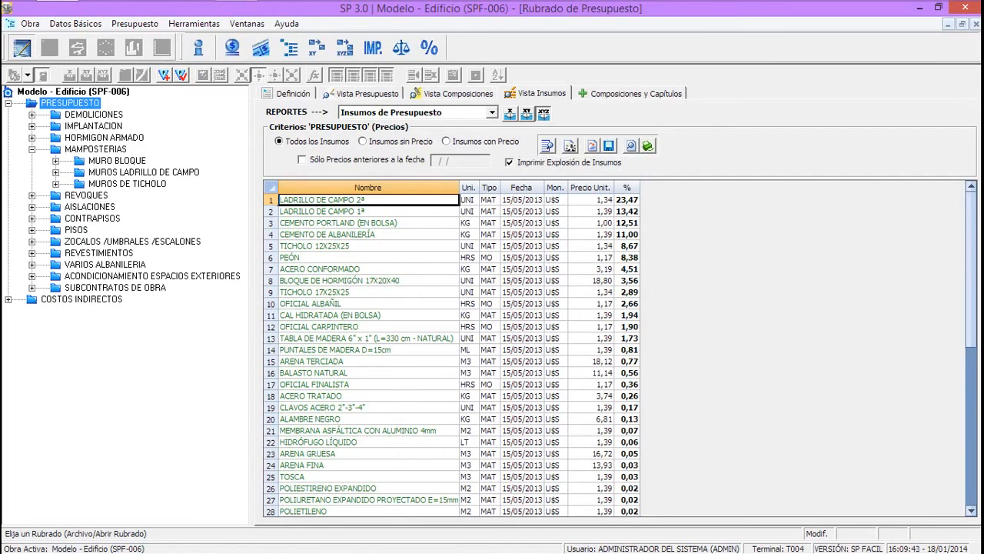
Calculate the direct costs in the PRESUPUESTO definition and close the Rubrado de Presupuesto window
{"action": "left_click", "coordinate": [292, 93]}
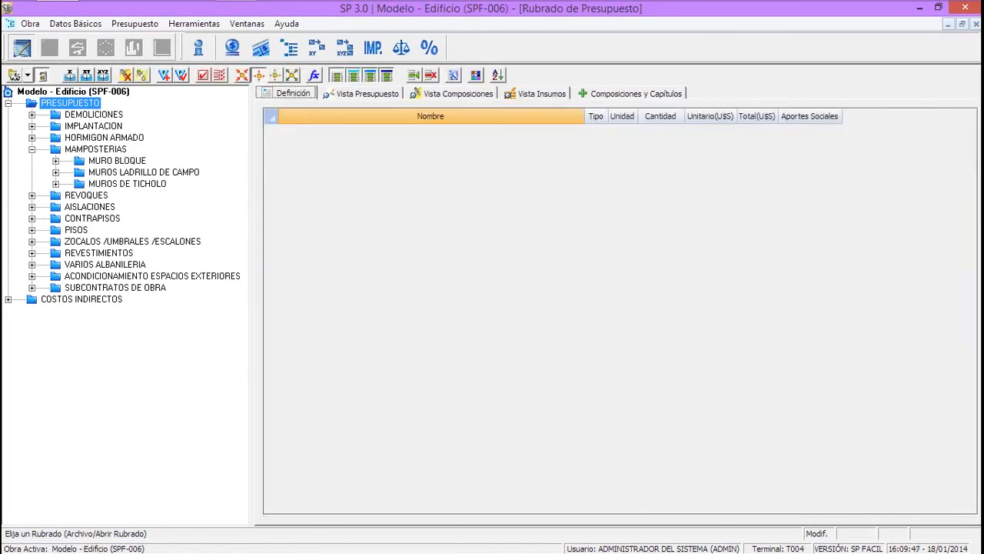
{"action": "left_click", "coordinate": [69, 75]}
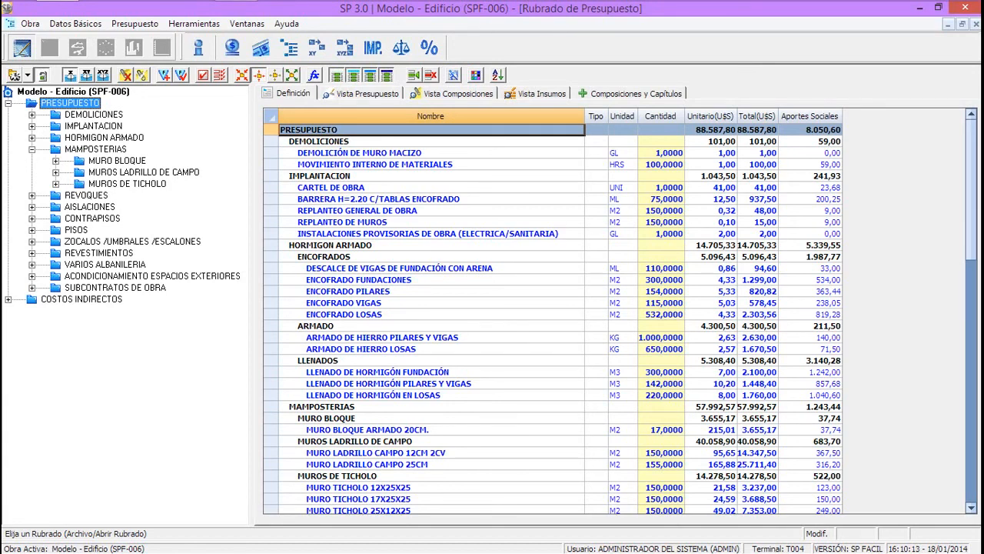
{"action": "mouse_move", "coordinate": [983, 1]}
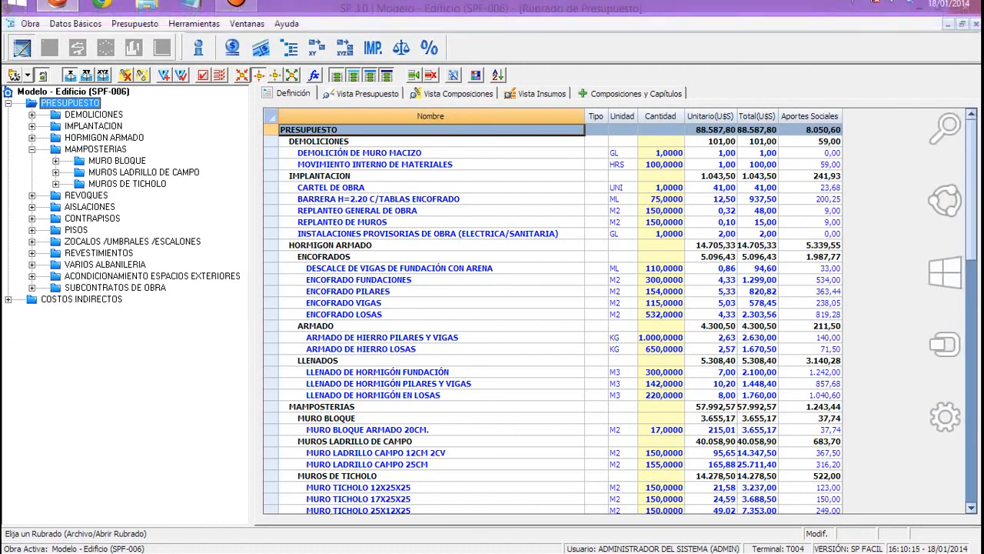
{"action": "left_click", "coordinate": [975, 24]}
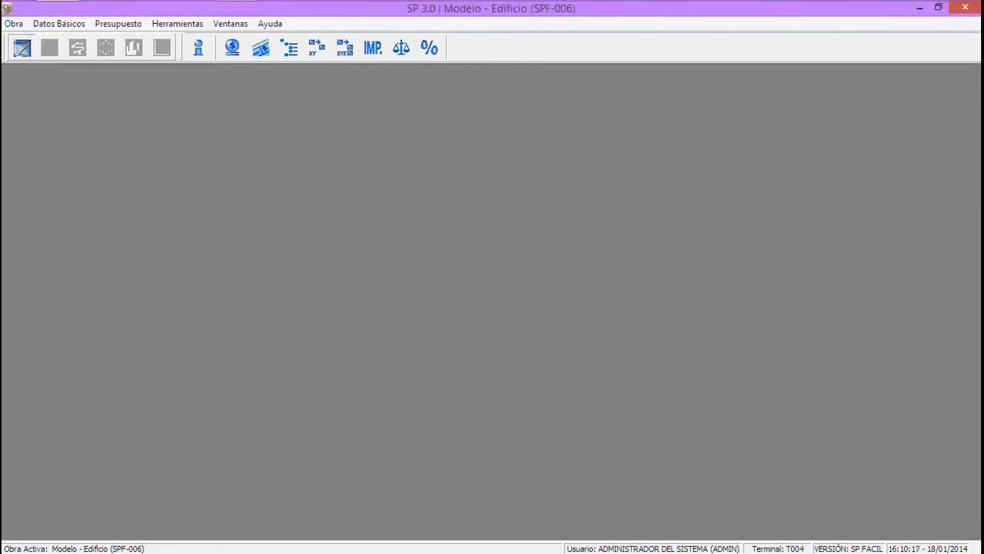